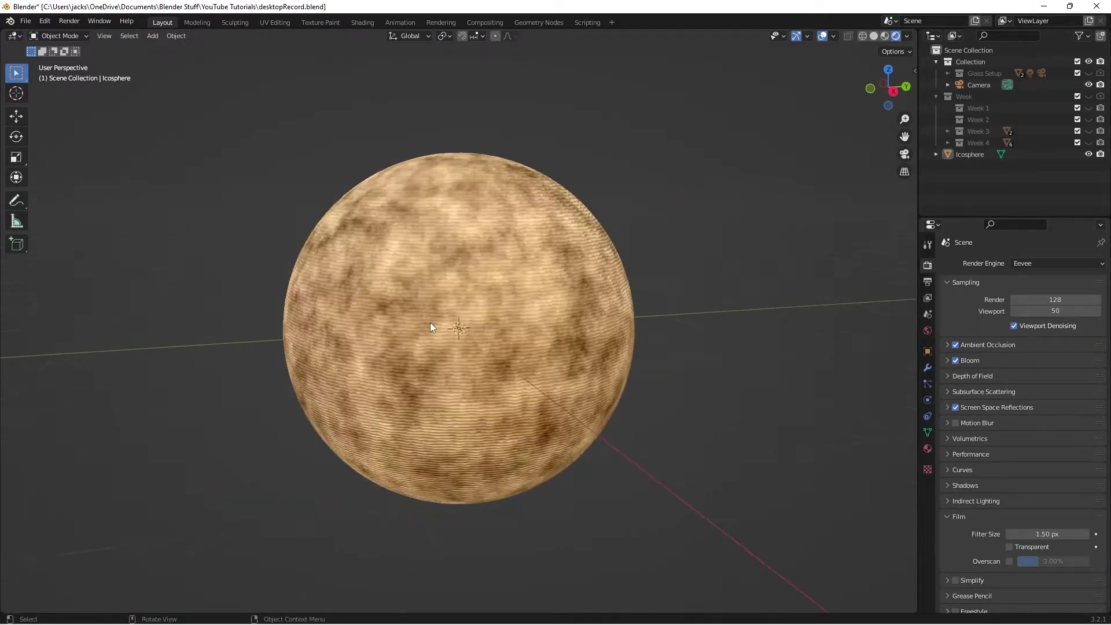
scroll(429, 322, "up", 2)
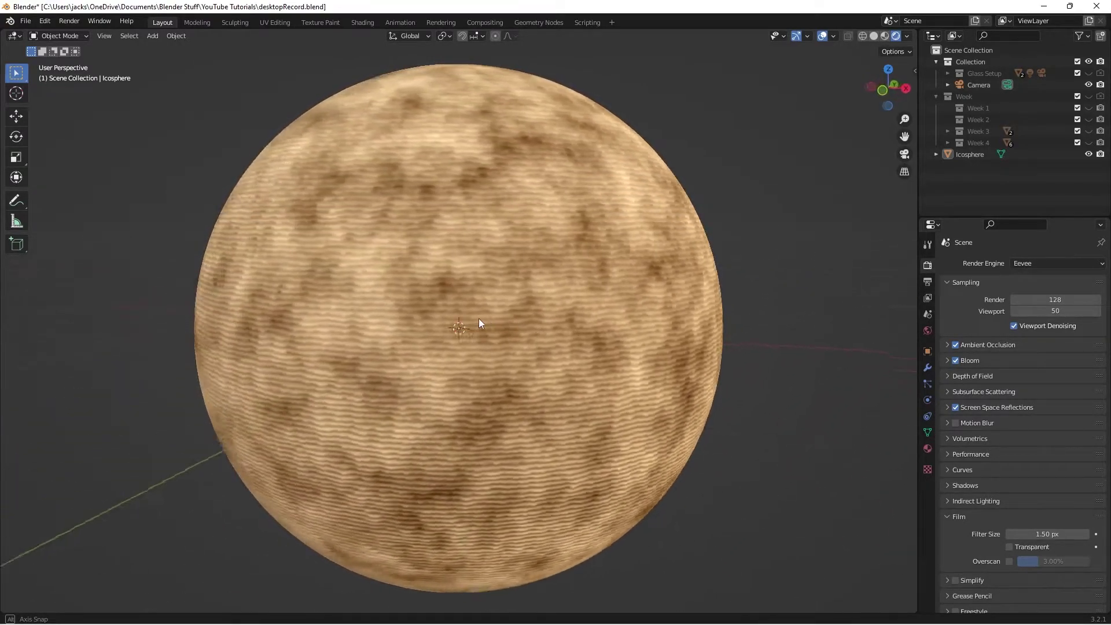
Orbit and zoom around the finished parchment sphere to preview its wavy texture
scroll(588, 320, "down", 3)
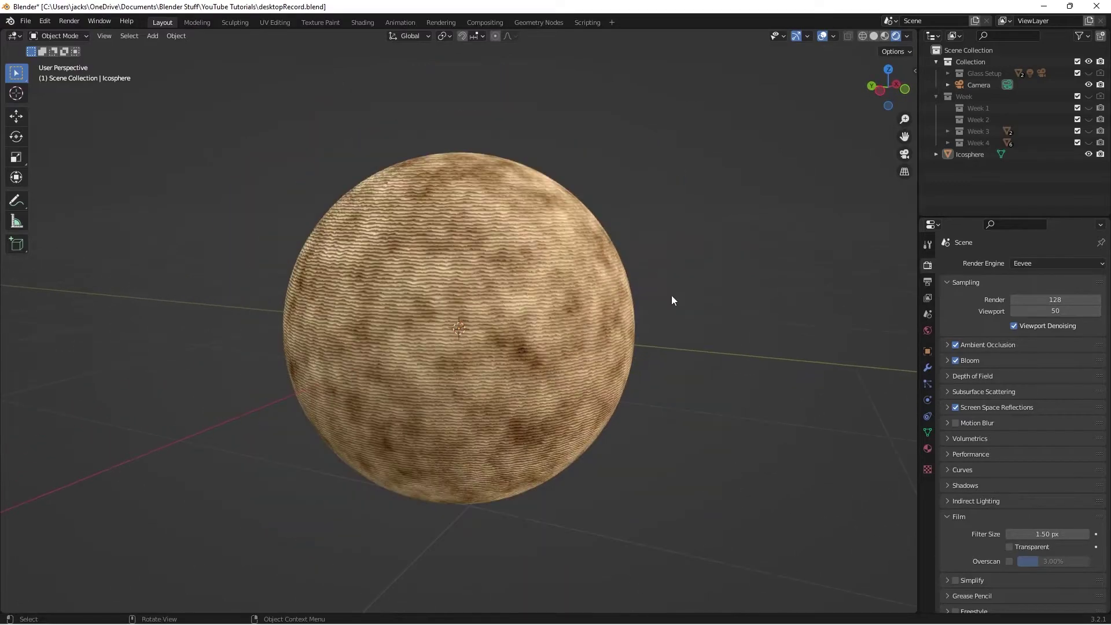
mouse_move(671, 297)
middle_mouse_down()
mouse_move(539, 317)
mouse_move(426, 299)
middle_mouse_up()
scroll(613, 287, "up", 2)
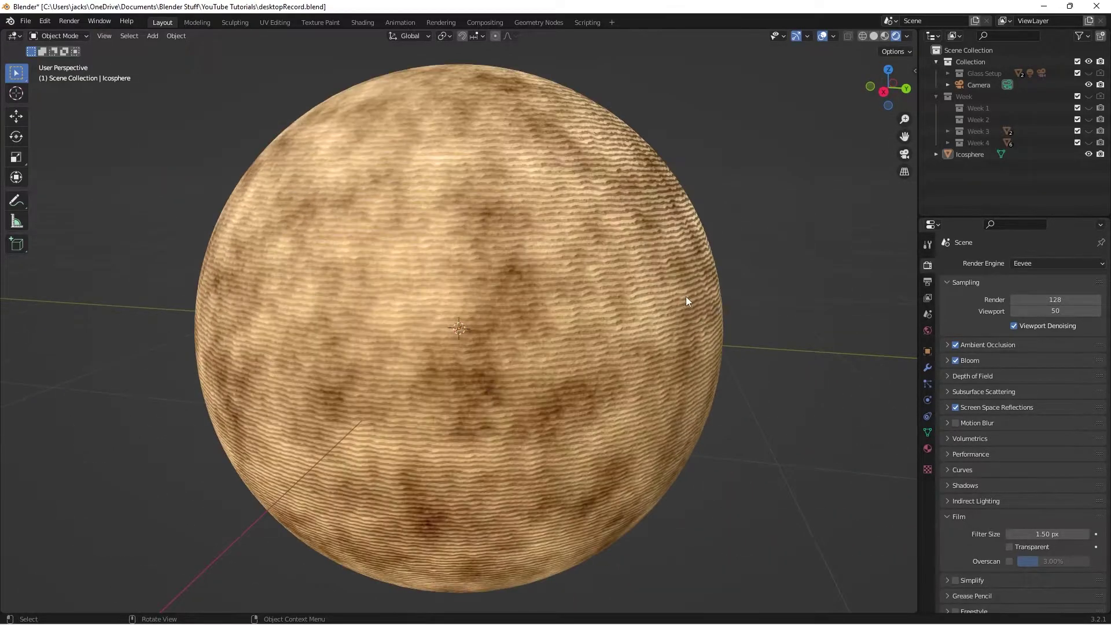
middle_click_drag(685, 296, 585, 298)
scroll(585, 297, "down", 3)
middle_click_drag(415, 318, 517, 318)
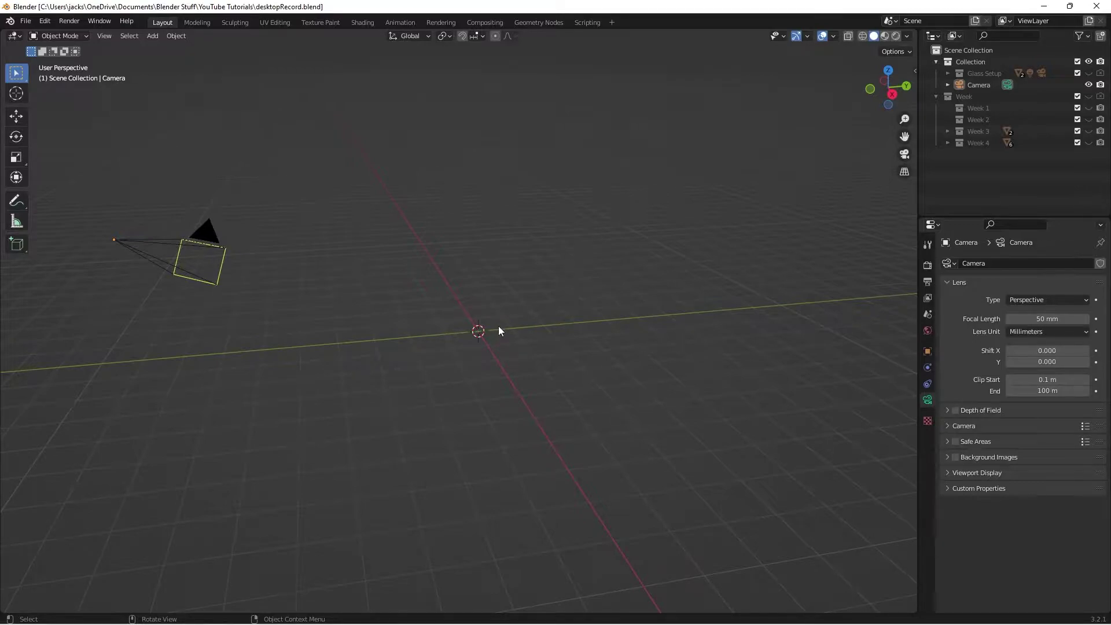
Add an icosphere with 5 subdivisions and shade it smooth
key("shift+a")
mouse_move(498, 325)
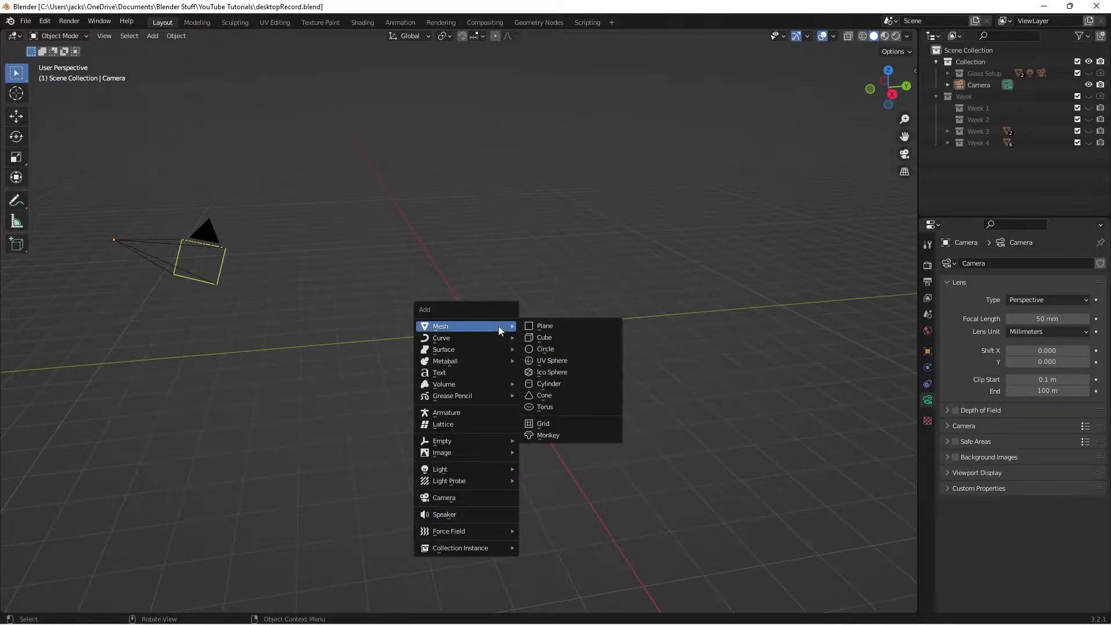
left_click(595, 373)
scroll(467, 334, "up", 3)
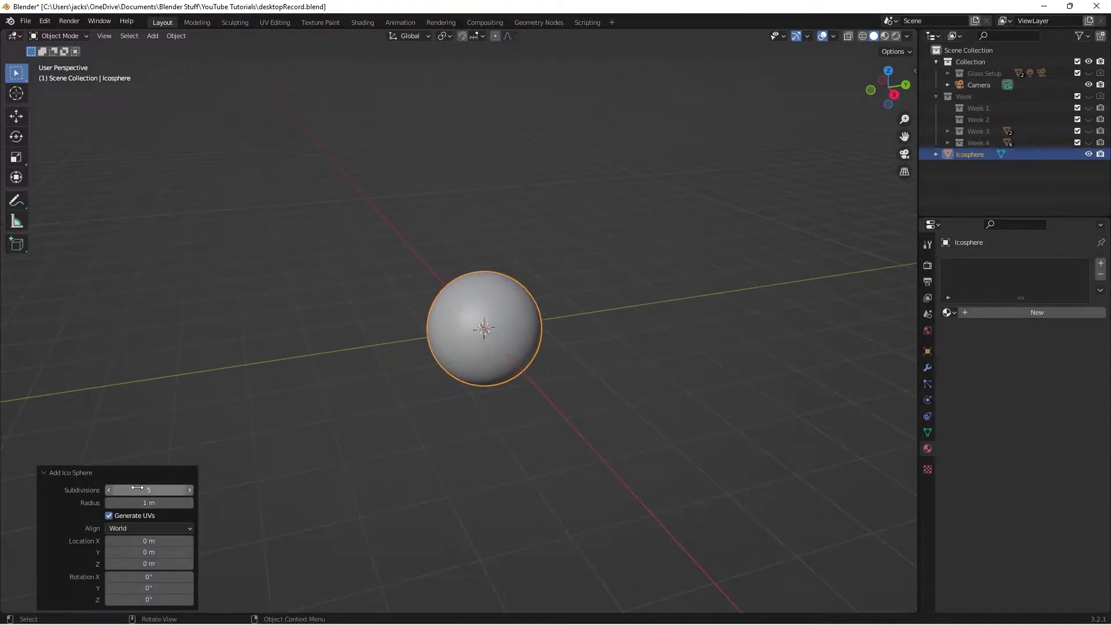
left_click(146, 490)
key("Return")
right_click(484, 339)
left_click(485, 339)
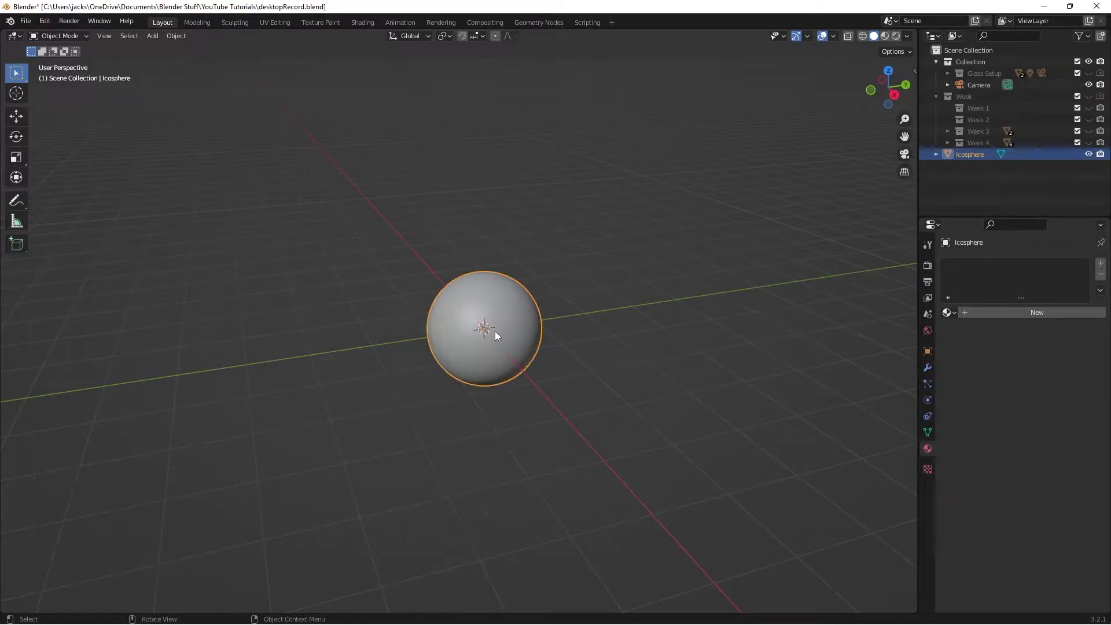
Set the camera's focal length to 102 mm and look through the camera
middle_click_drag(494, 331, 507, 332)
scroll(507, 332, "down", 3)
left_click(288, 293)
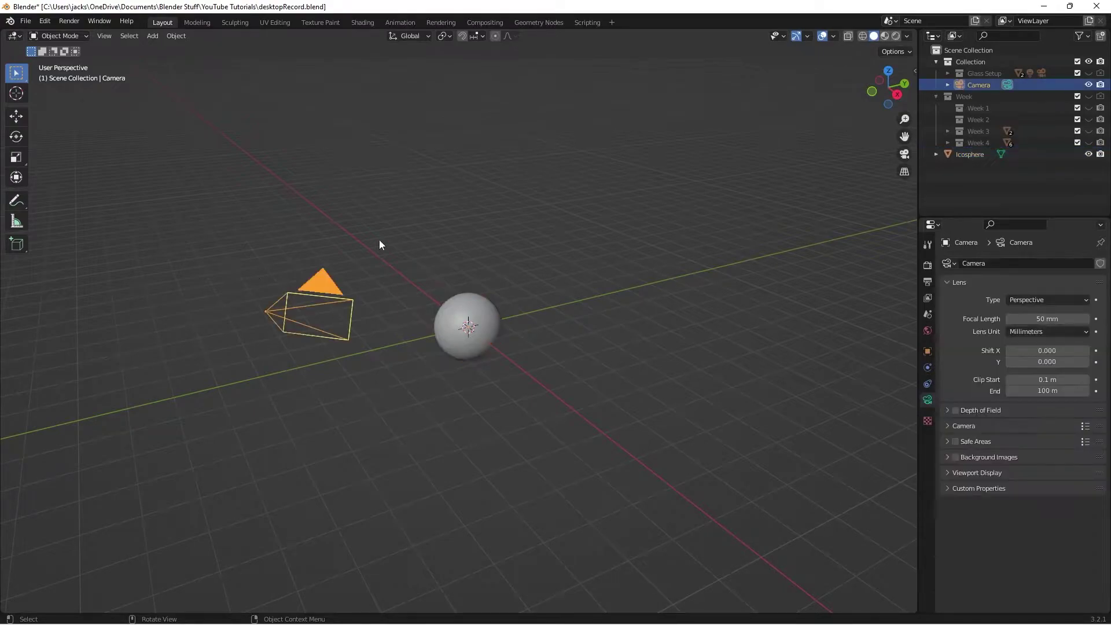
left_click(1045, 319)
type("102")
key("Return")
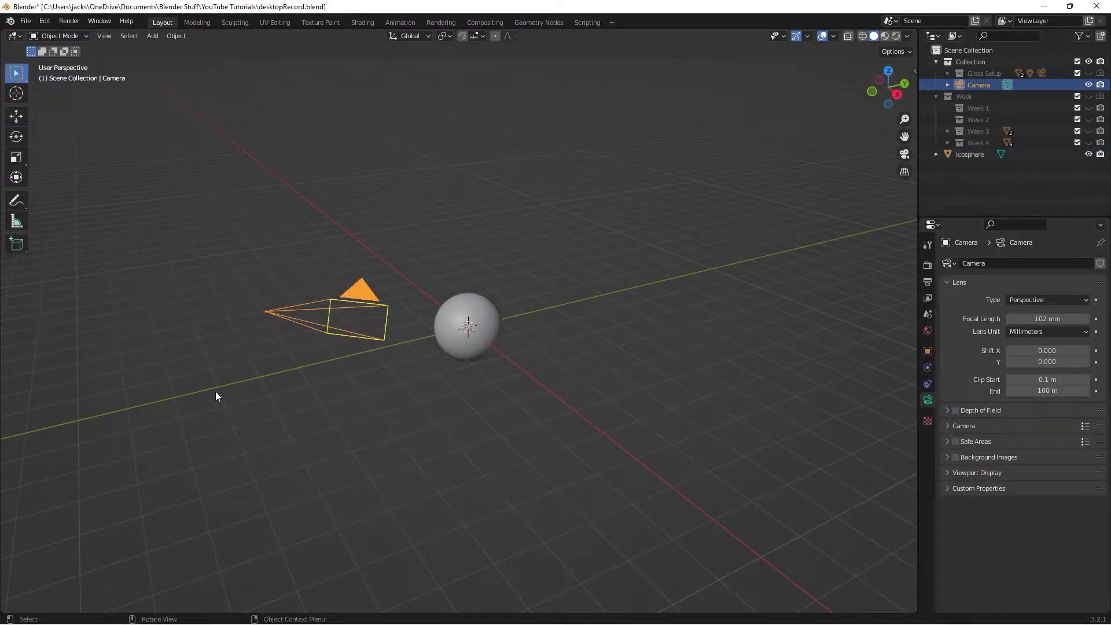
key("KP_0")
Save the file as desktopRecord.blend
left_click(533, 292)
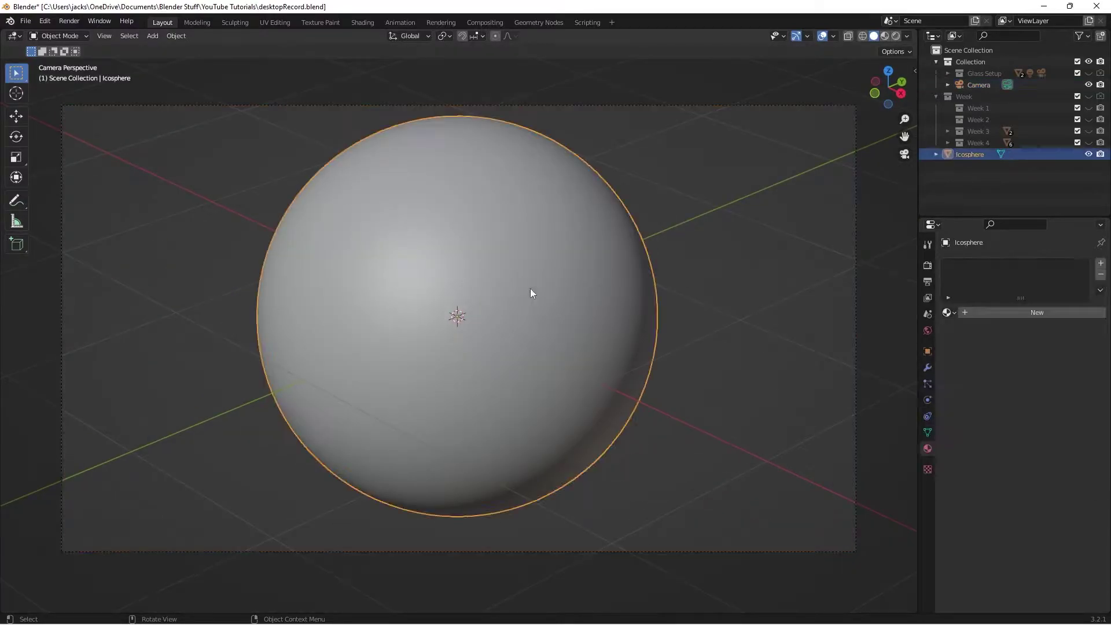
left_click(716, 280)
key("ctrl+s")
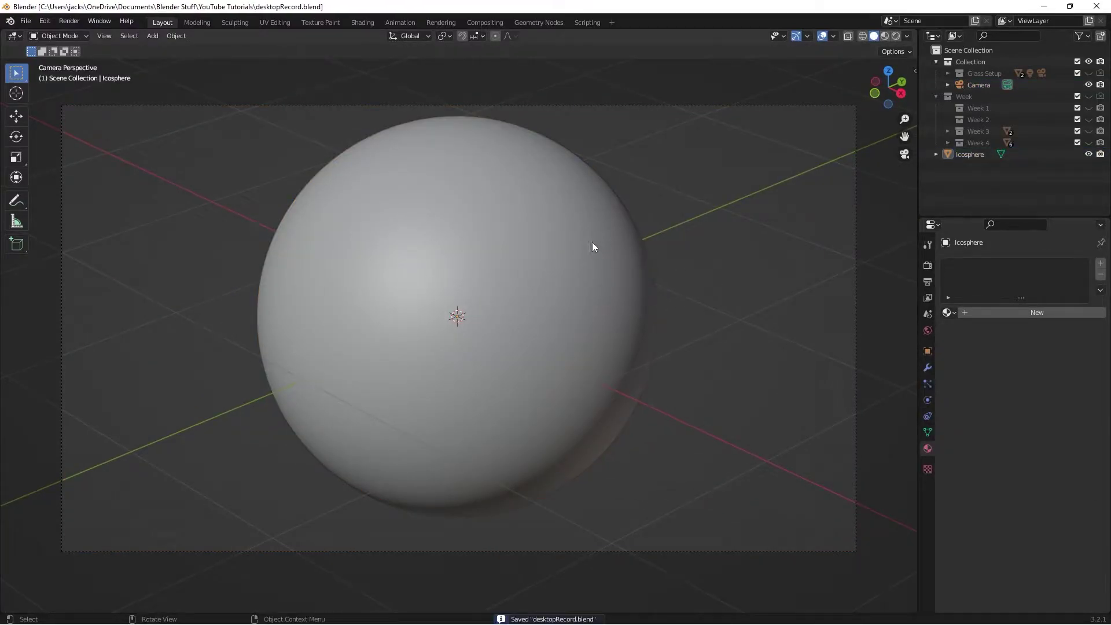
Switch the viewport to Rendered shading, keeping the forest HDRI environment
left_click(896, 35)
left_click(907, 36)
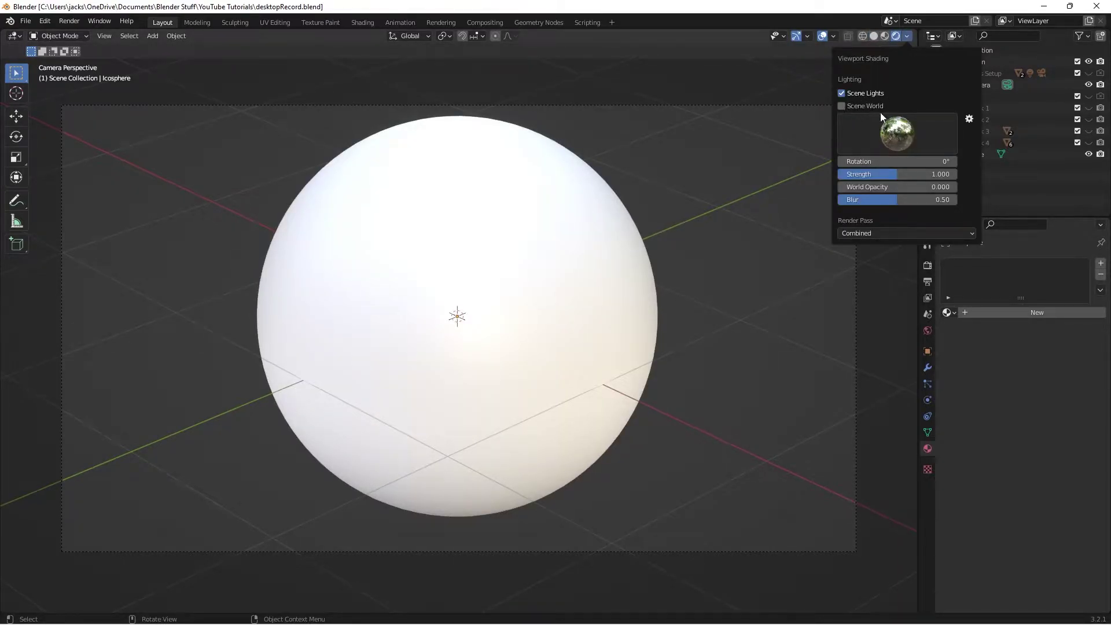
left_click(884, 136)
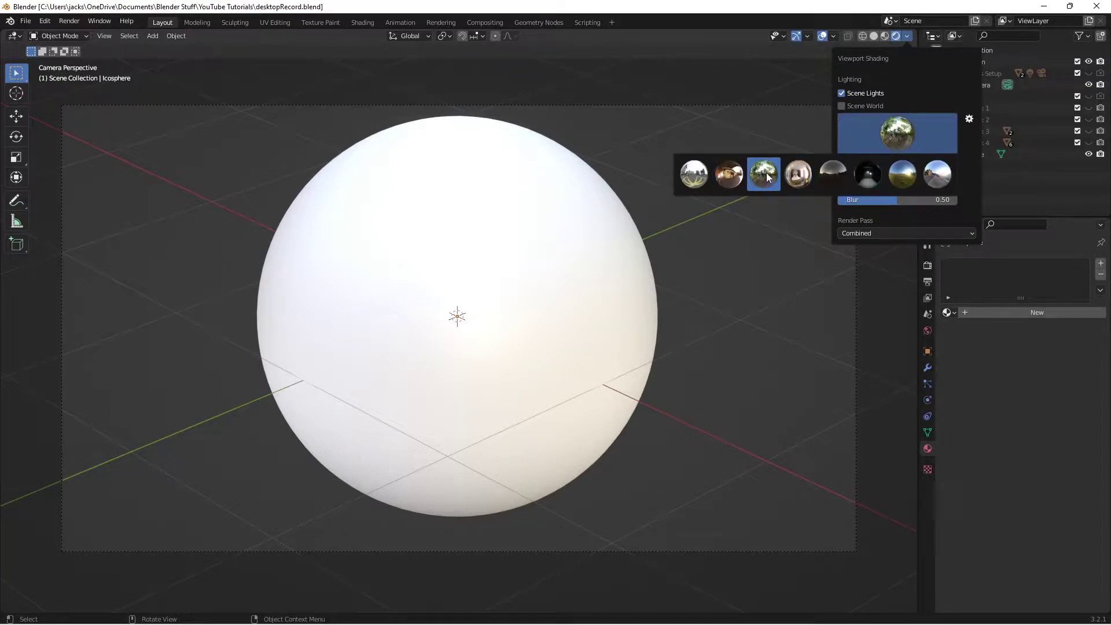
left_click(764, 175)
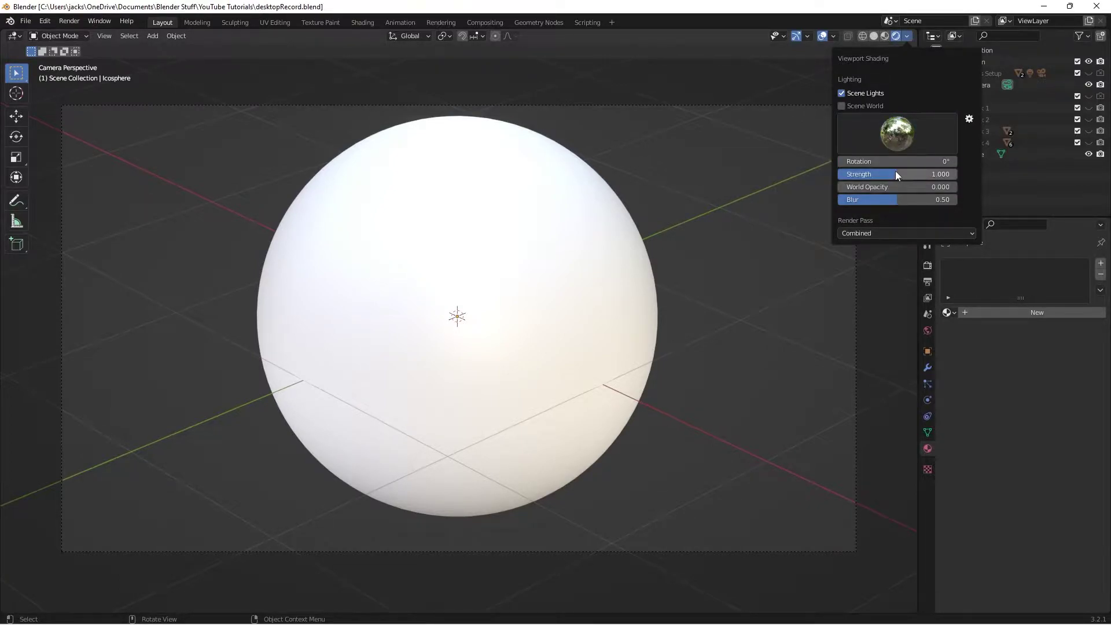
Keep Eevee as the render engine in Render properties and re-save the file
left_click(927, 265)
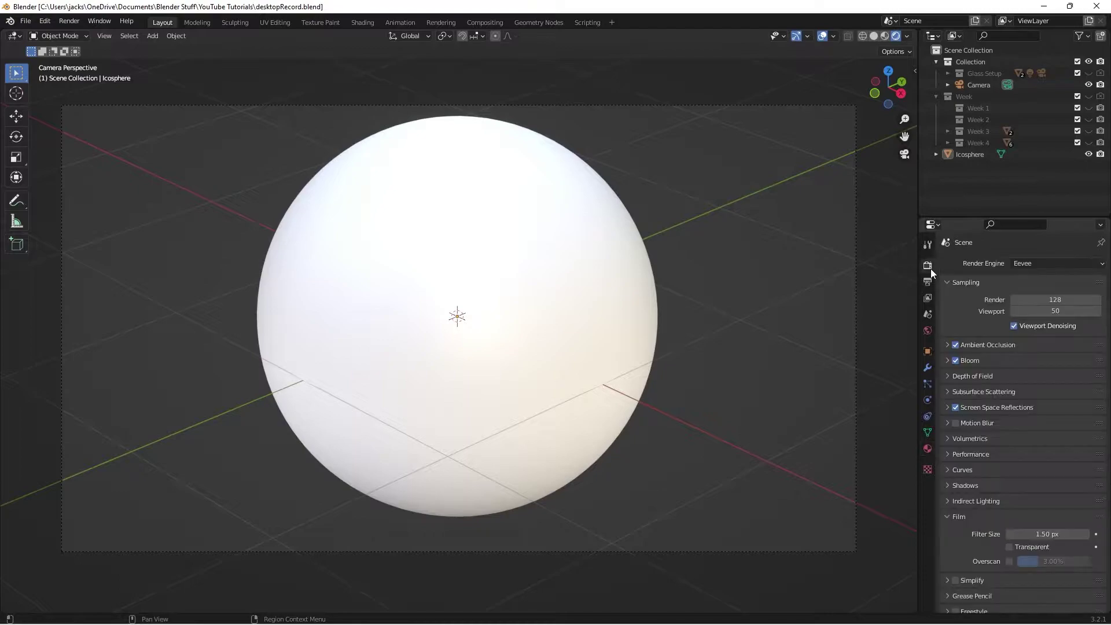
left_click(1059, 266)
left_click(1059, 266)
left_click(639, 364)
left_click(715, 367)
key("ctrl+s")
key("ctrl+s")
In the Shading workspace, select the icosphere and view it through the camera in Rendered shading
left_click(363, 23)
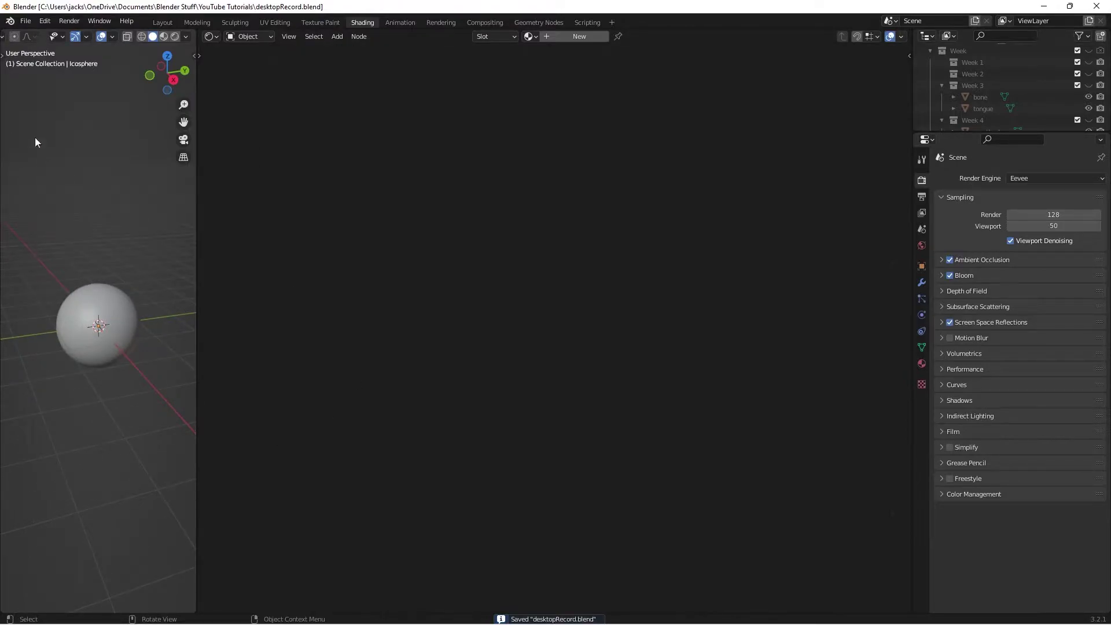
left_click_drag(19, 91, 138, 397)
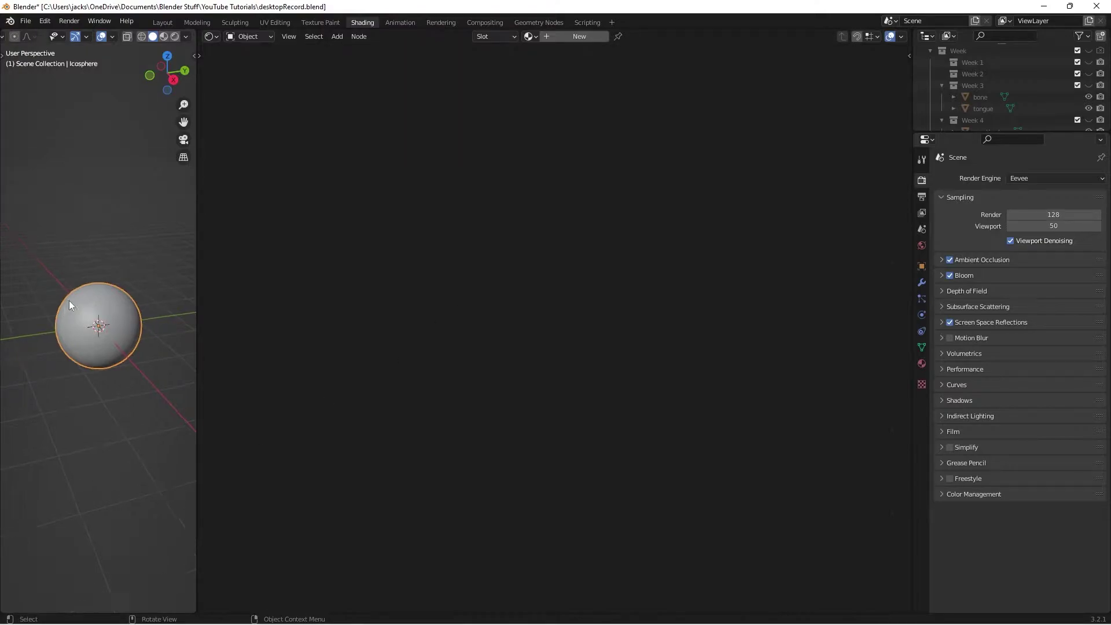
key("KP_0")
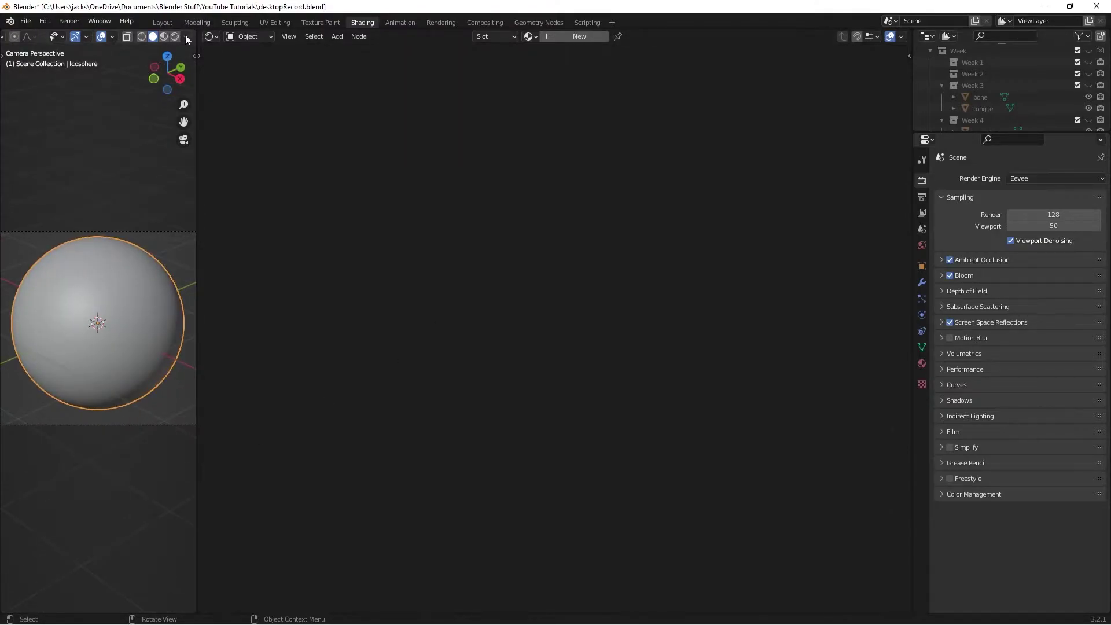
left_click(177, 36)
left_click(186, 36)
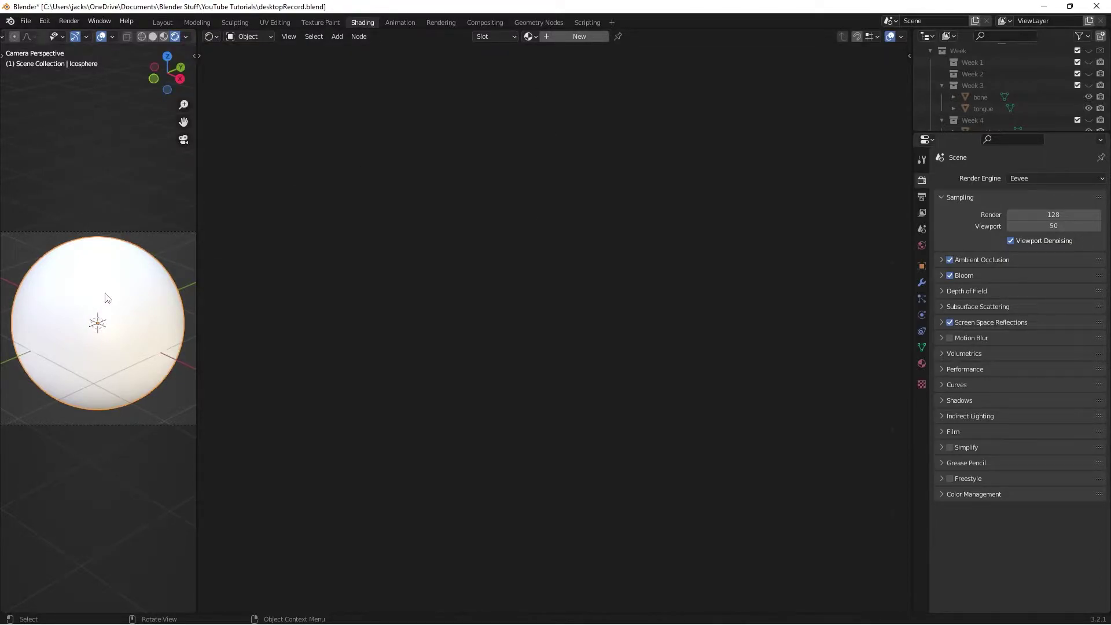
Create a new material for the icosphere named parchmentPages
left_click(570, 37)
left_click(566, 37)
type("parchmentPa")
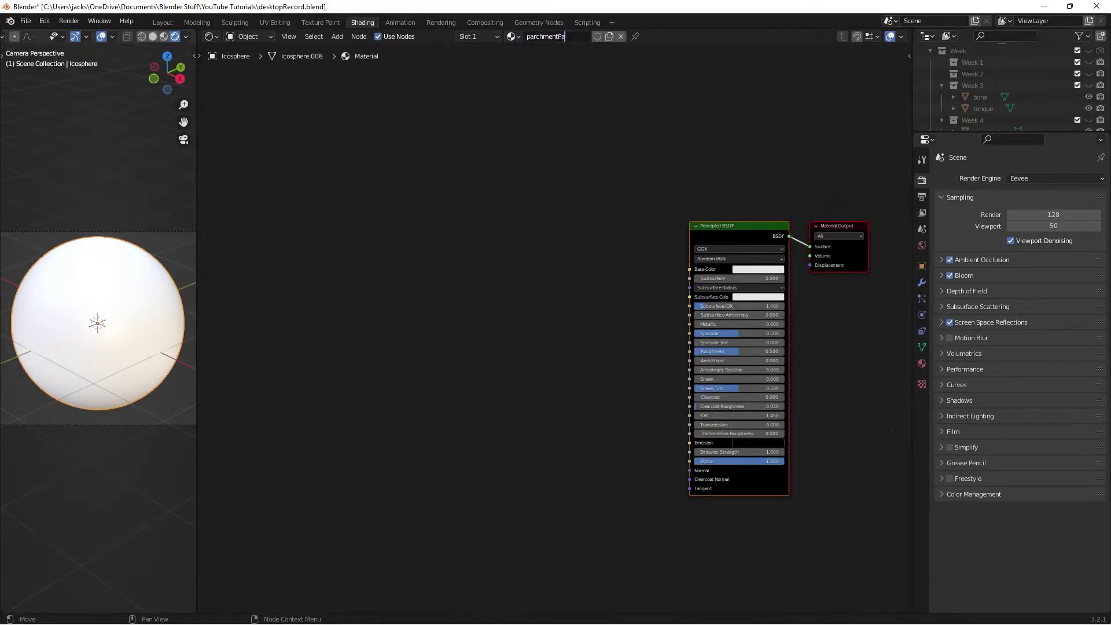
type("ges")
key("Return")
scroll(488, 378, "up", 1)
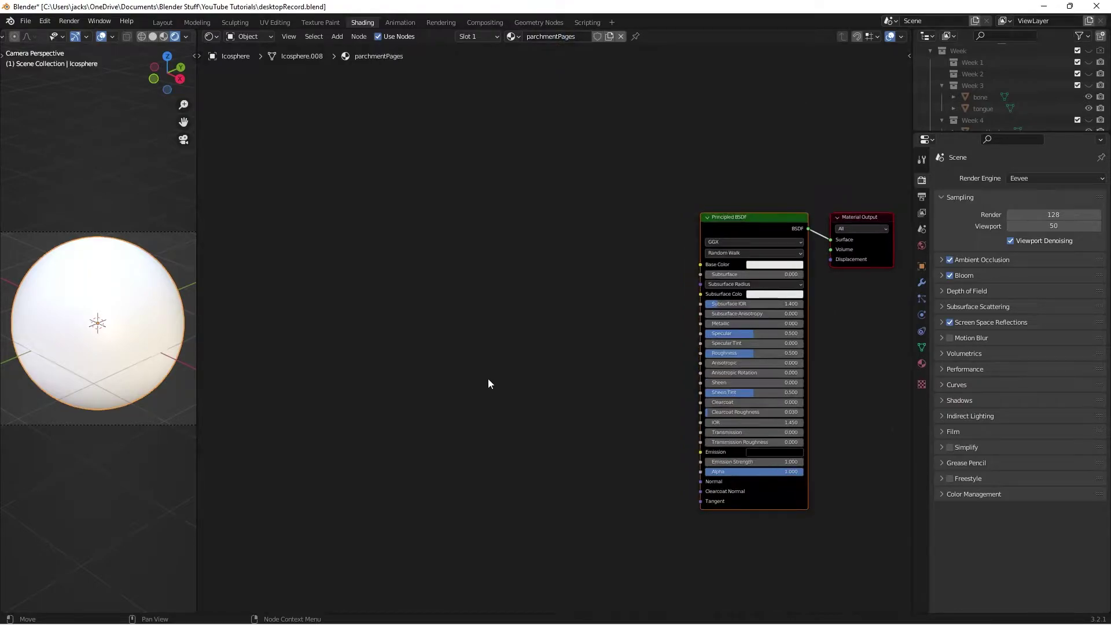
Add a Noise Texture node to the left of the Principled BSDF
middle_click_drag(538, 300, 552, 299)
key("shift+a")
left_click(536, 297)
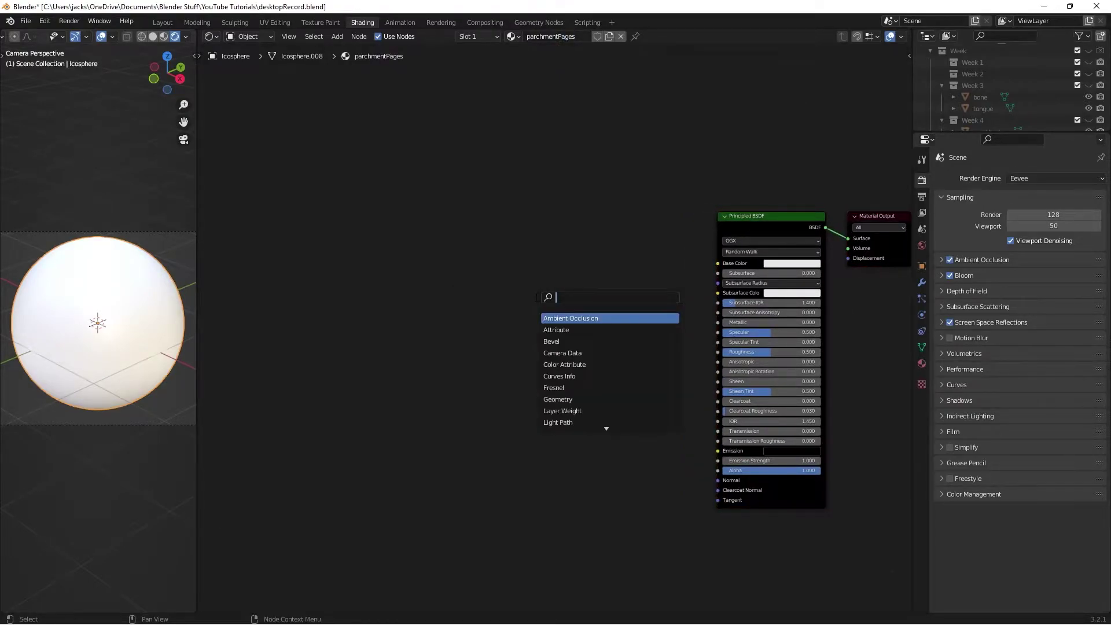
type("noise")
key("Down")
key("Return")
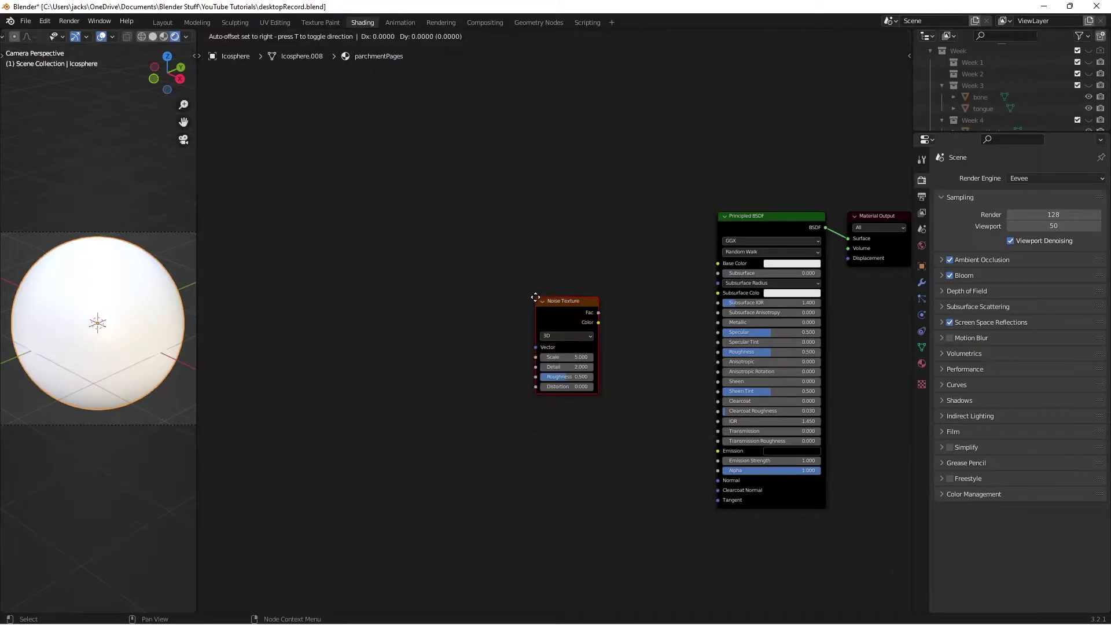
scroll(451, 259, "up", 1)
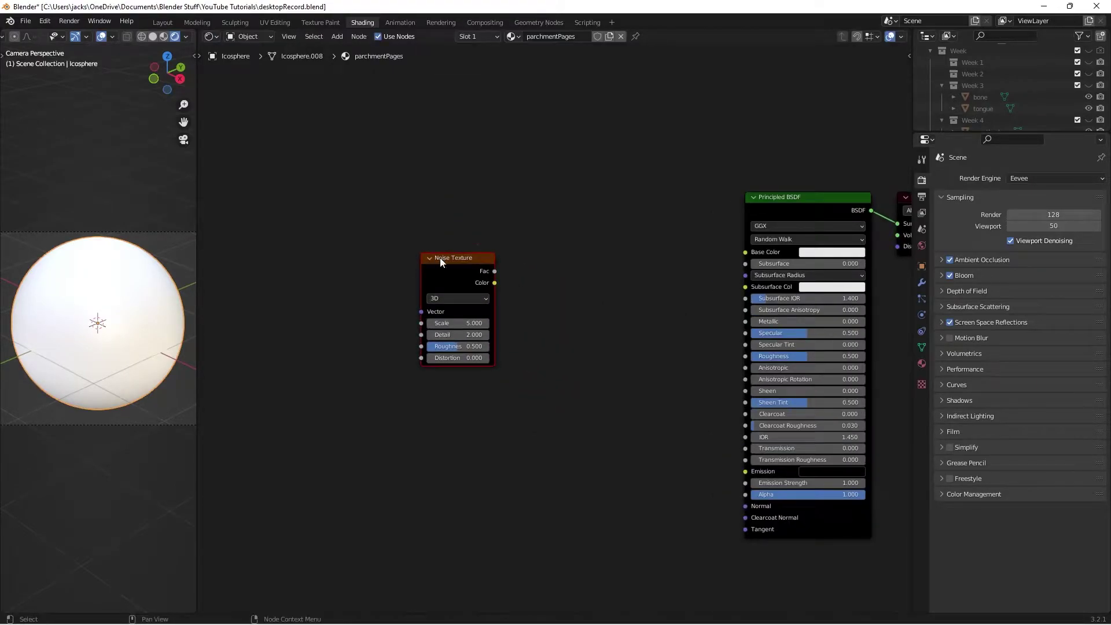
left_click(391, 258)
middle_click_drag(298, 241, 356, 266)
Attach Mapping and Texture Coordinate nodes with Node Wrangler's Ctrl+T, verifying the add-on in Preferences
key("ctrl+t")
left_click(462, 224)
left_click(46, 22)
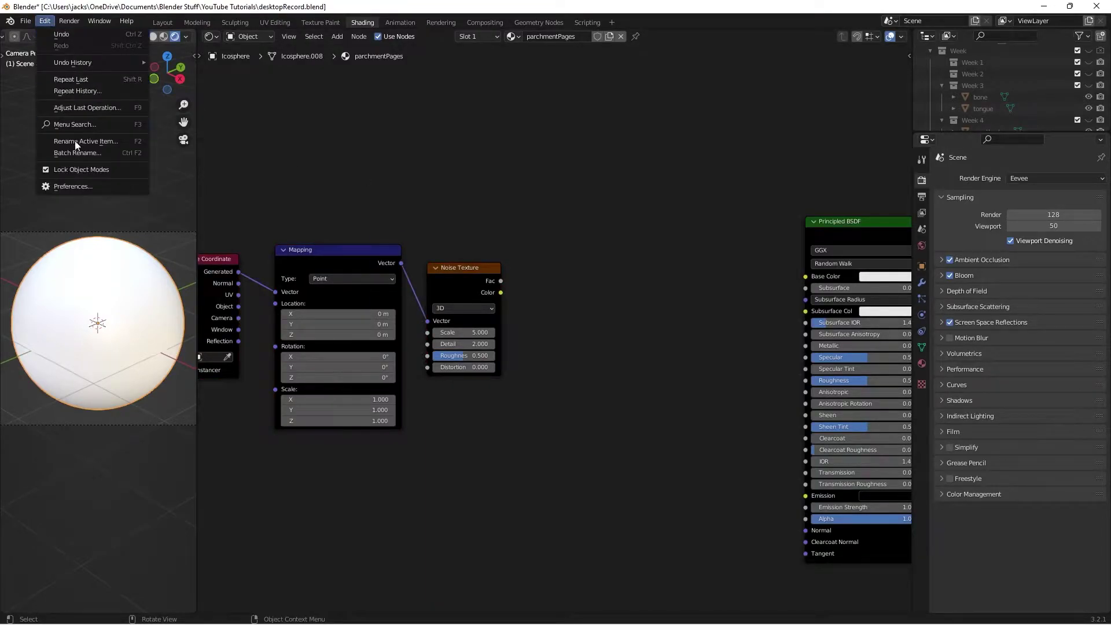
left_click(89, 179)
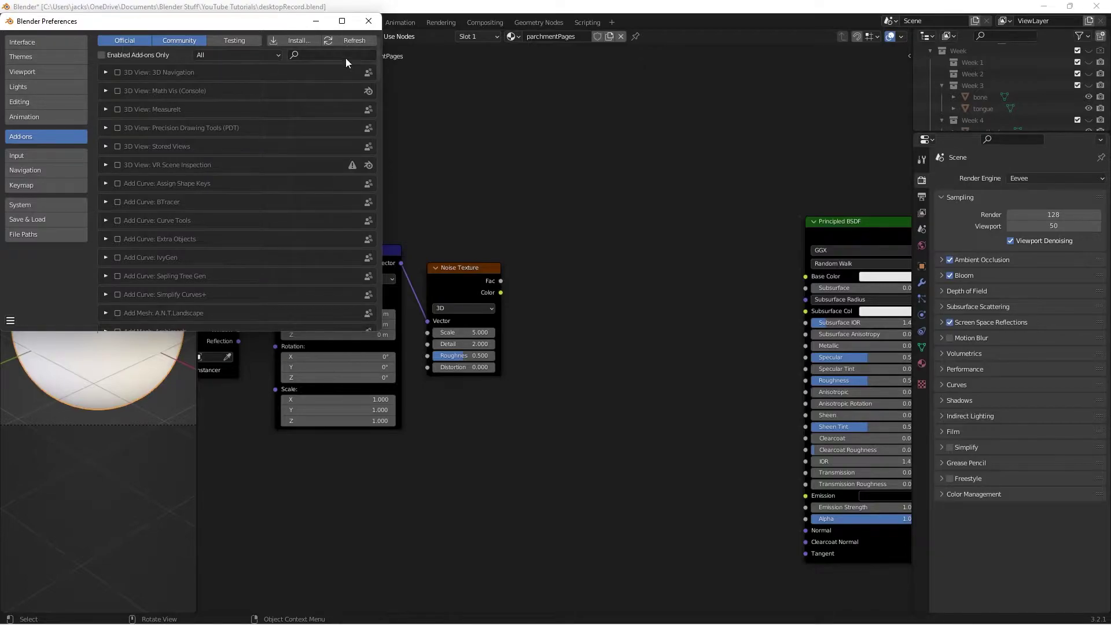
left_click(345, 54)
type("node")
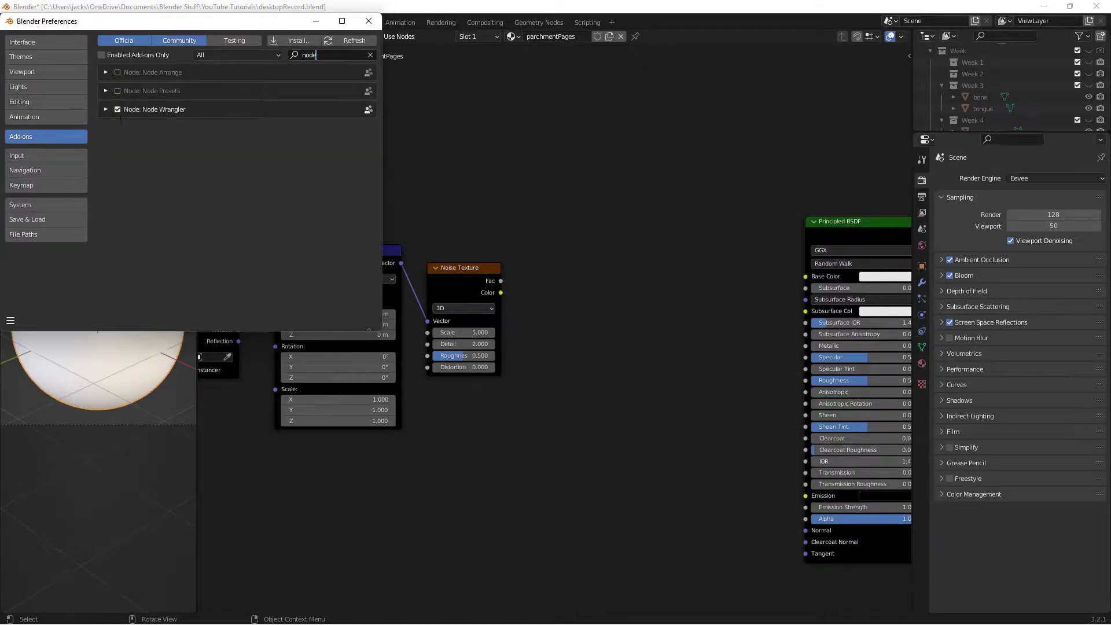
left_click(373, 22)
Move the Noise Texture node down and centre the node chain in view
middle_click_drag(435, 143, 499, 132)
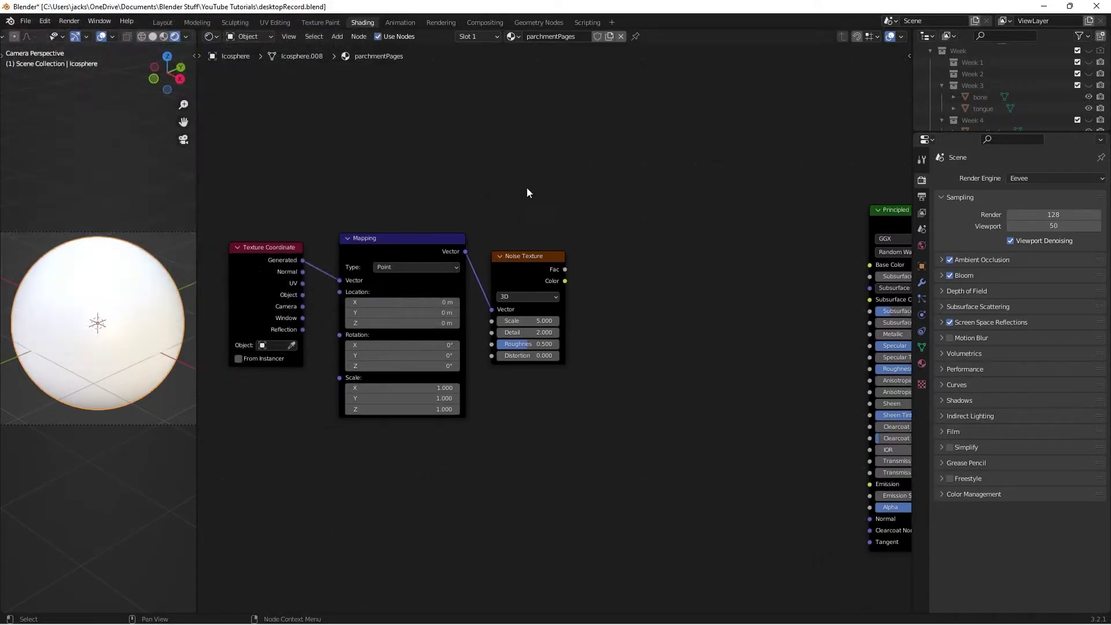
mouse_move(526, 269)
left_mouse_down()
mouse_move(526, 280)
mouse_move(534, 259)
left_mouse_up()
scroll(533, 258, "up", 2)
middle_click_drag(523, 258, 632, 190)
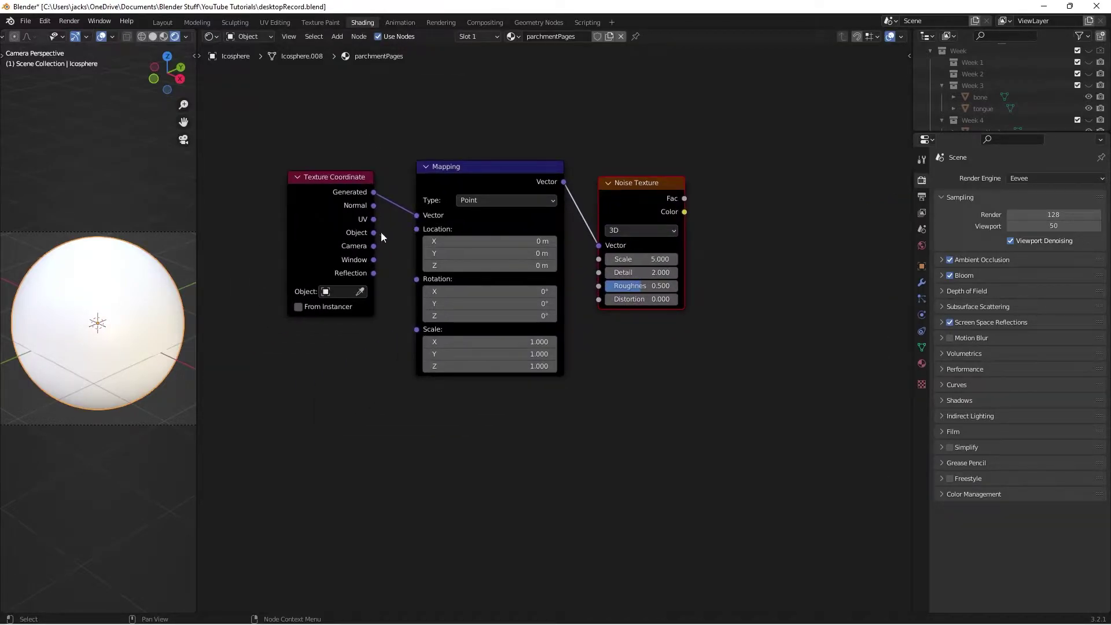
Link Texture Coordinate Object to Mapping Vector and preview the noise on the sphere
left_click_drag(373, 232, 426, 214)
scroll(493, 168, "down", 1)
middle_click_drag(493, 169, 487, 144)
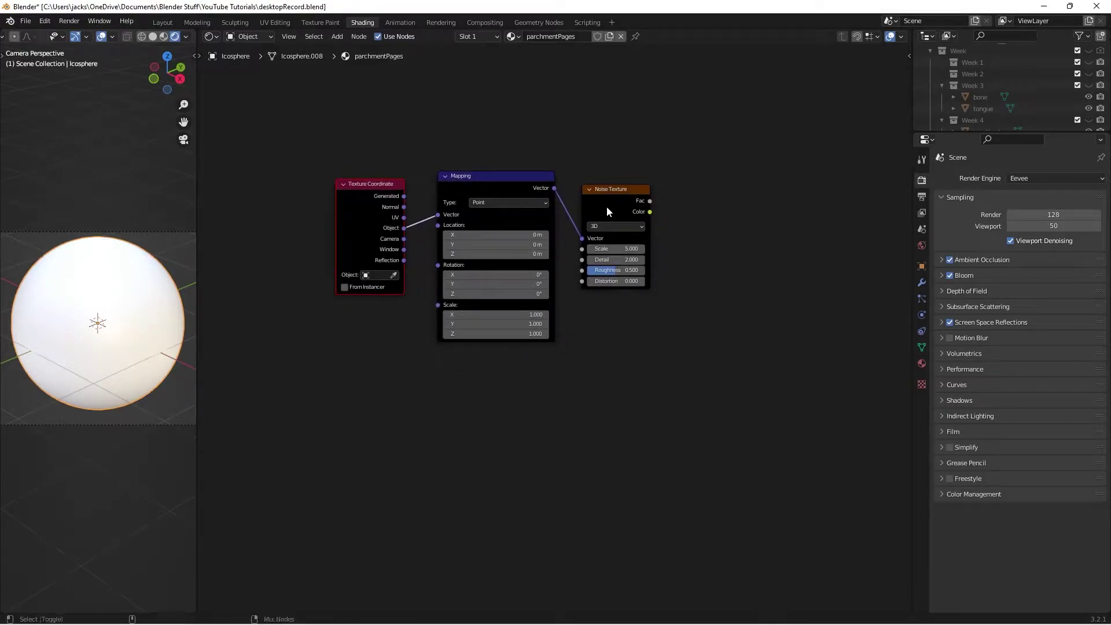
left_click(606, 206, "ctrl+shift")
Reposition the three texture nodes and set the noise Detail to 16 and Roughness to 0.7
left_click_drag(317, 146, 673, 383)
key("g")
left_click(536, 263)
scroll(610, 249, "up", 2)
middle_click_drag(619, 221, 619, 281)
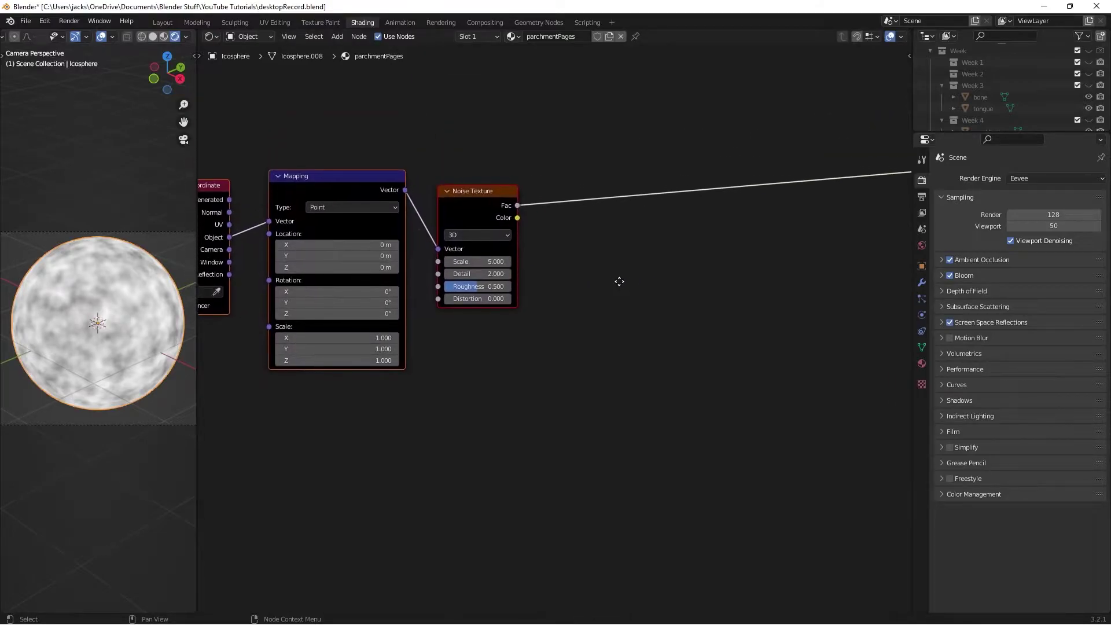
left_click(477, 278)
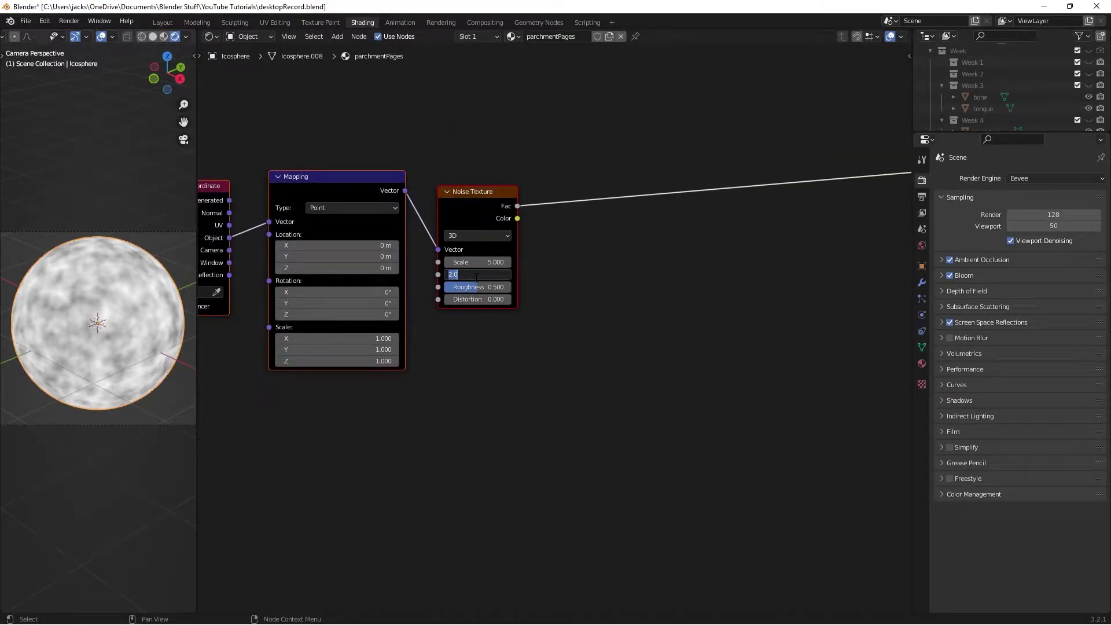
key("Return")
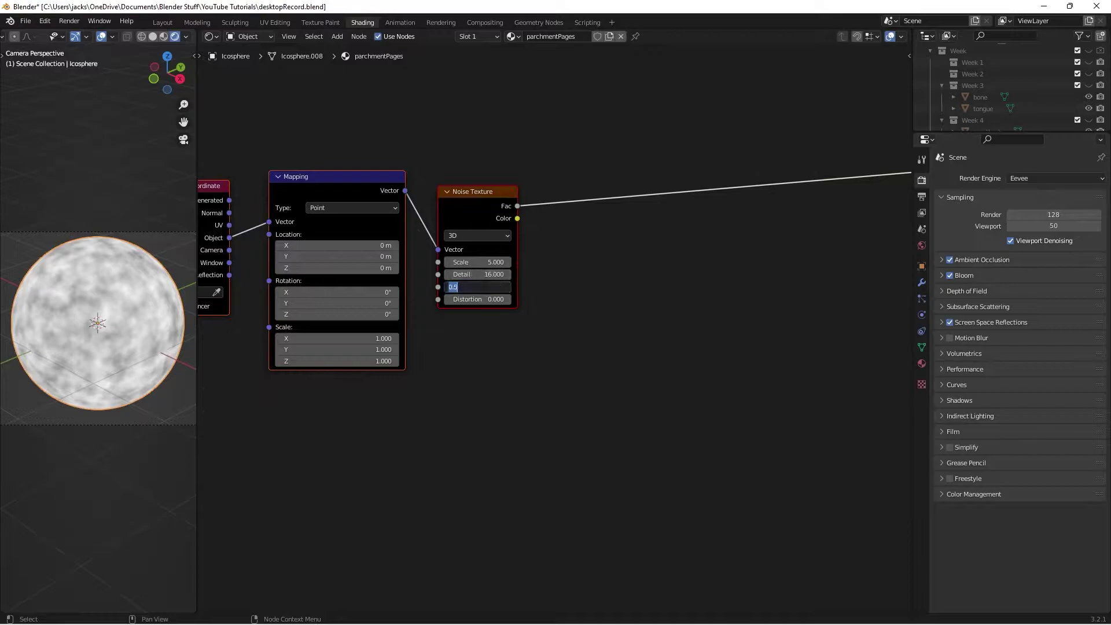
type("0.7")
key("Return")
Save the blend file
left_click(607, 286)
key("ctrl+s")
scroll(647, 280, "down", 1)
middle_click_drag(647, 280, 541, 238)
Add a Bump node and connect the noise Fac to its Height input
key("shift+a")
left_click(554, 258)
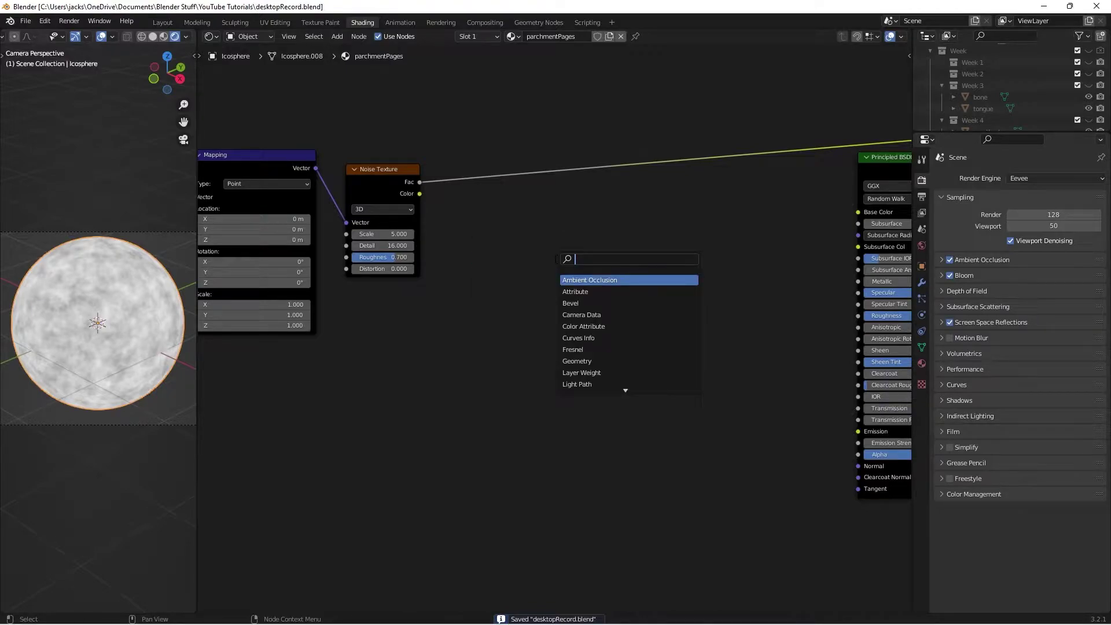
type("bump")
key("Return")
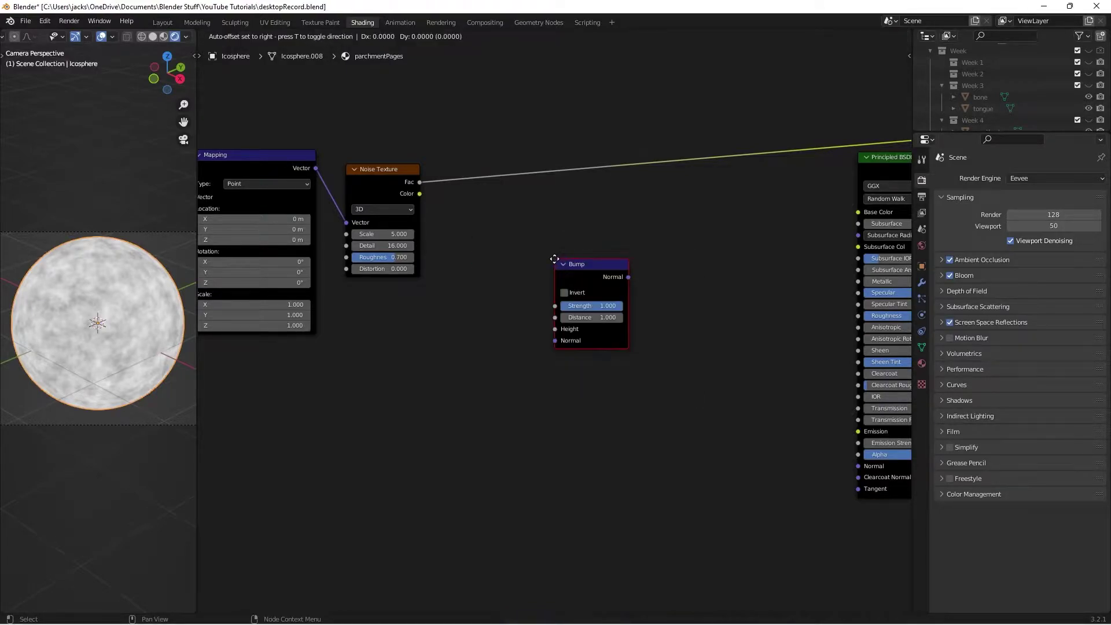
left_click(649, 372)
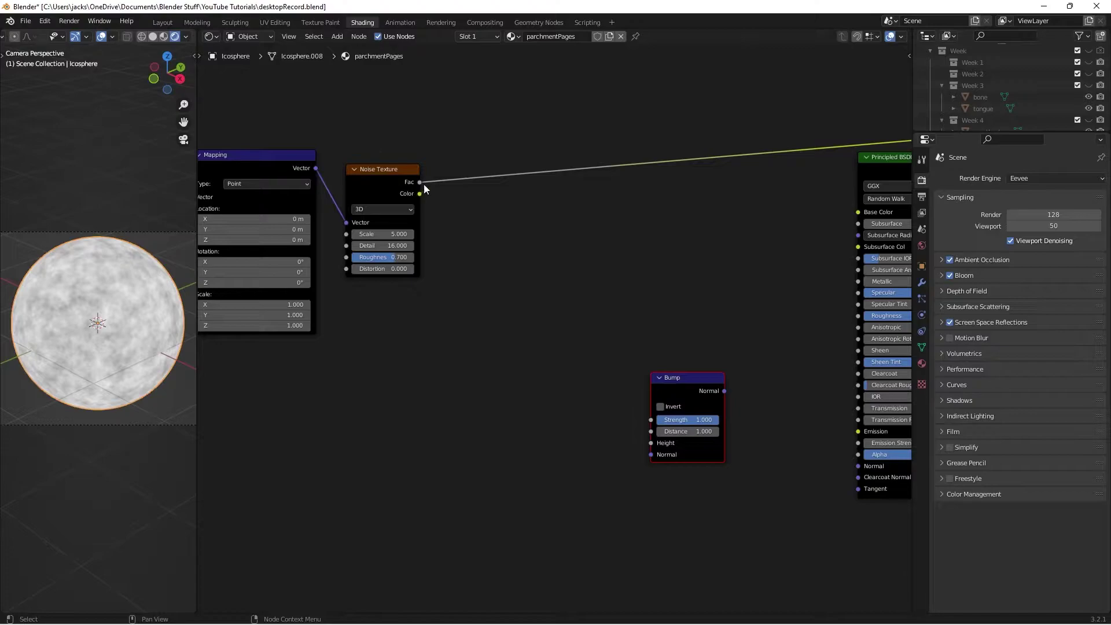
left_click_drag(421, 183, 649, 447)
middle_click_drag(751, 305, 609, 220)
Set the Bump Strength to 0.1 and preview the bump normals on the sphere
scroll(600, 260, "up", 4)
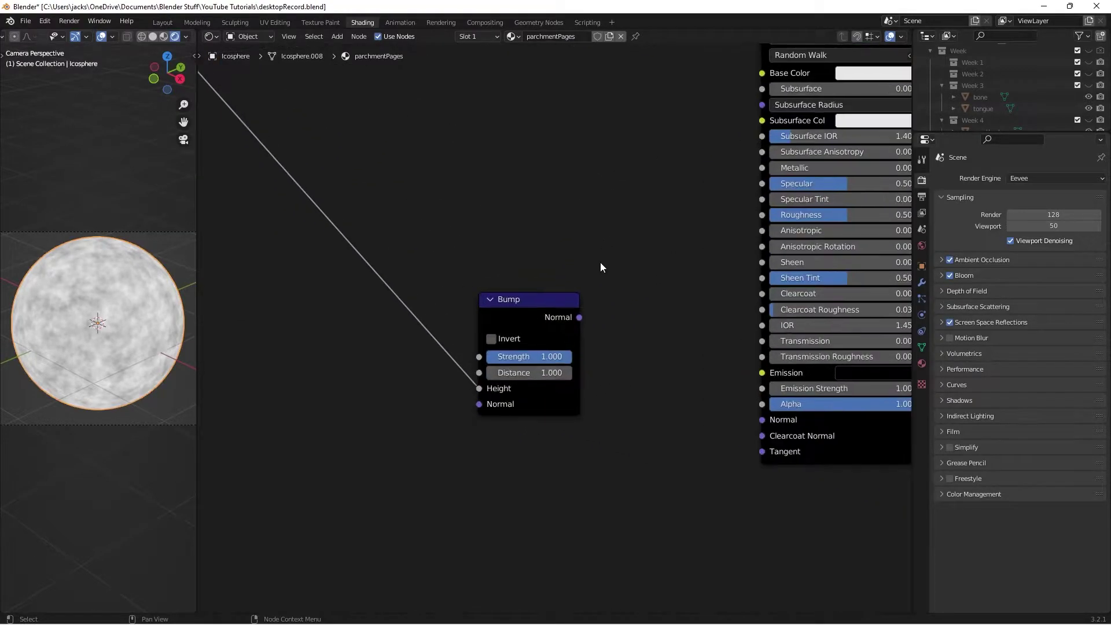
left_click(543, 359)
type("0.1")
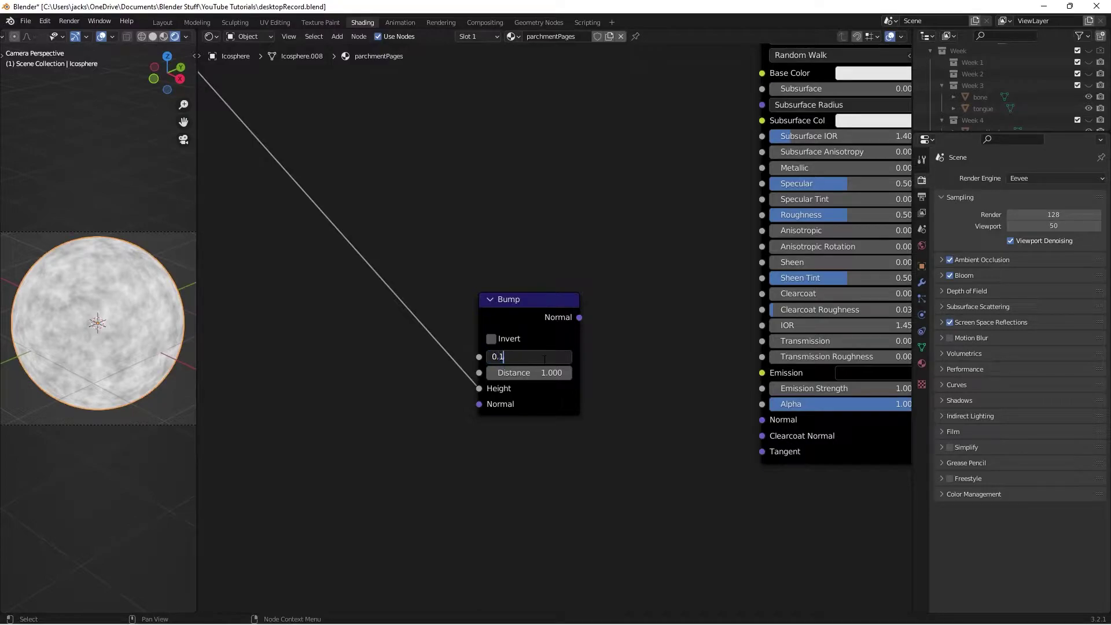
key("Return")
left_click(541, 319, "ctrl+shift")
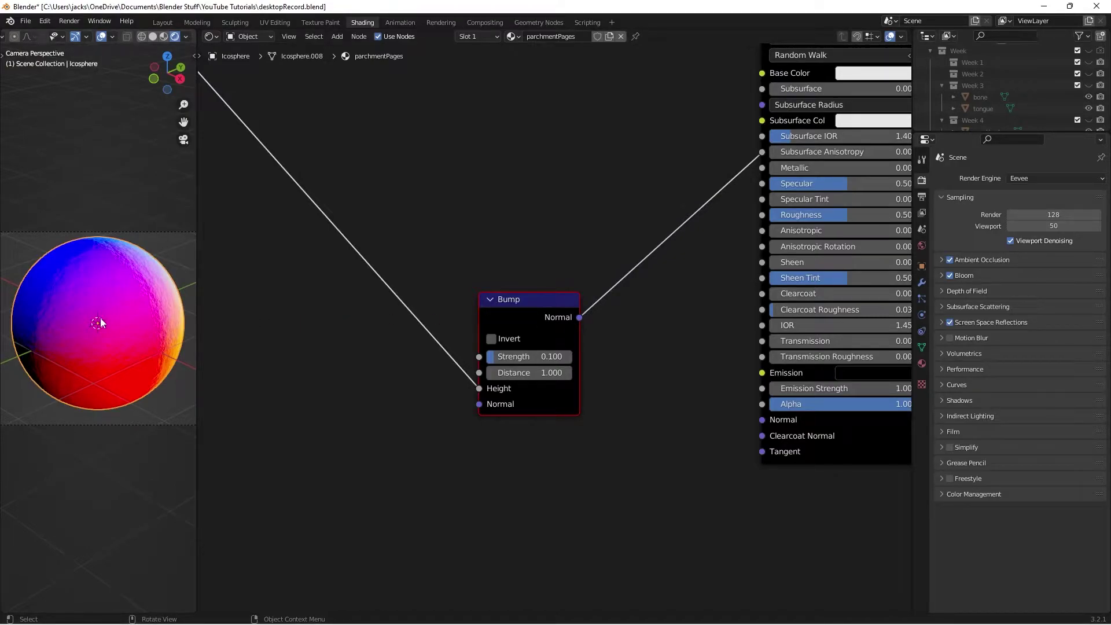
Move the Bump node lower right and link its Normal into the Principled BSDF Normal
left_click(603, 241)
middle_click_drag(638, 275, 615, 262)
left_click_drag(530, 308, 551, 367)
left_click(547, 321)
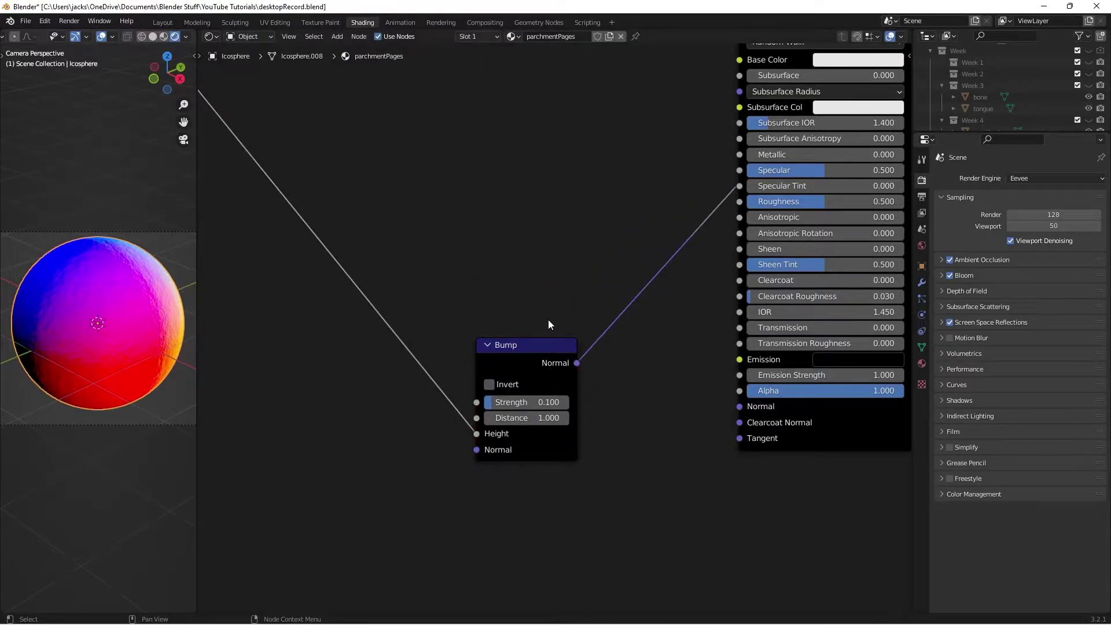
left_click_drag(573, 364, 738, 407)
scroll(627, 260, "down", 2)
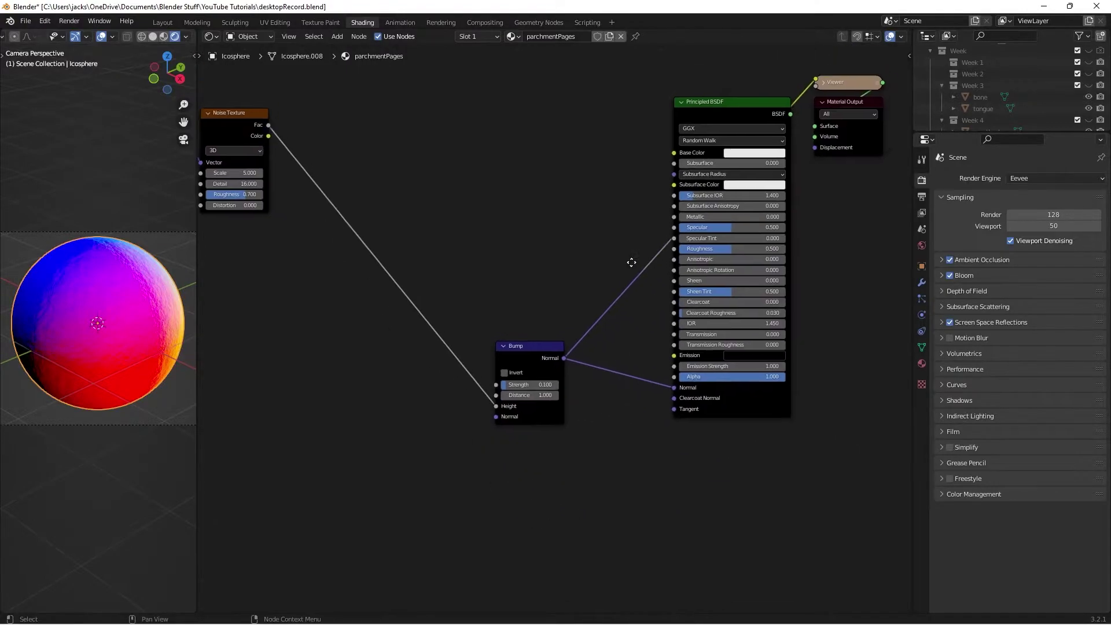
middle_click_drag(472, 273, 567, 315)
scroll(567, 315, "up", 1)
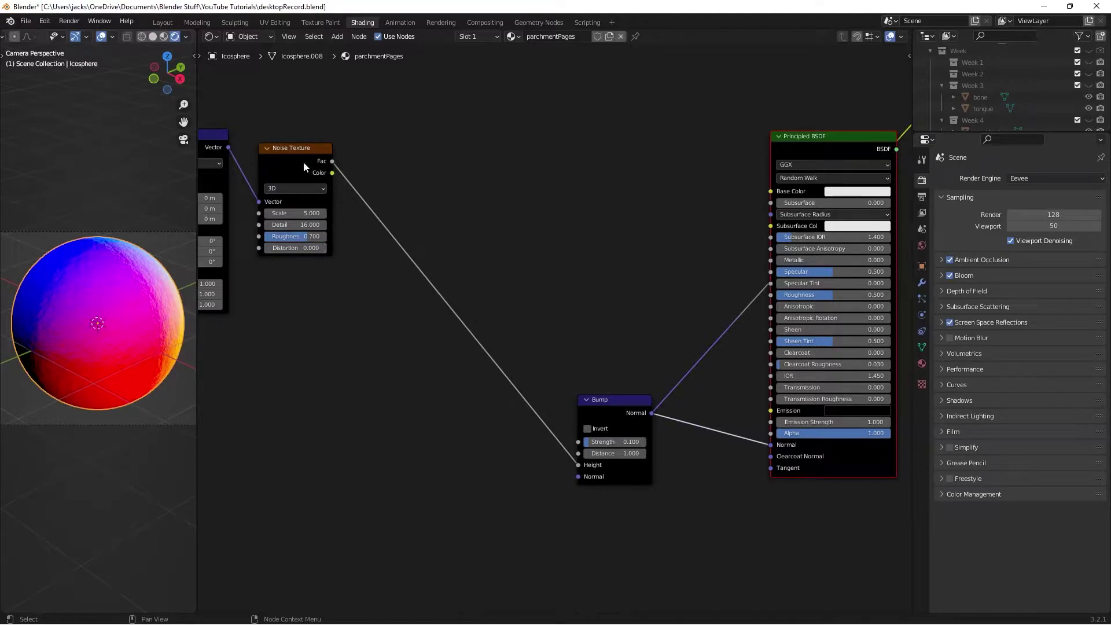
Add a ColorRamp between noise and shader, fed by the noise Fac
left_click_drag(304, 164, 300, 150)
key("shift+a")
type("color ramp")
key("Return")
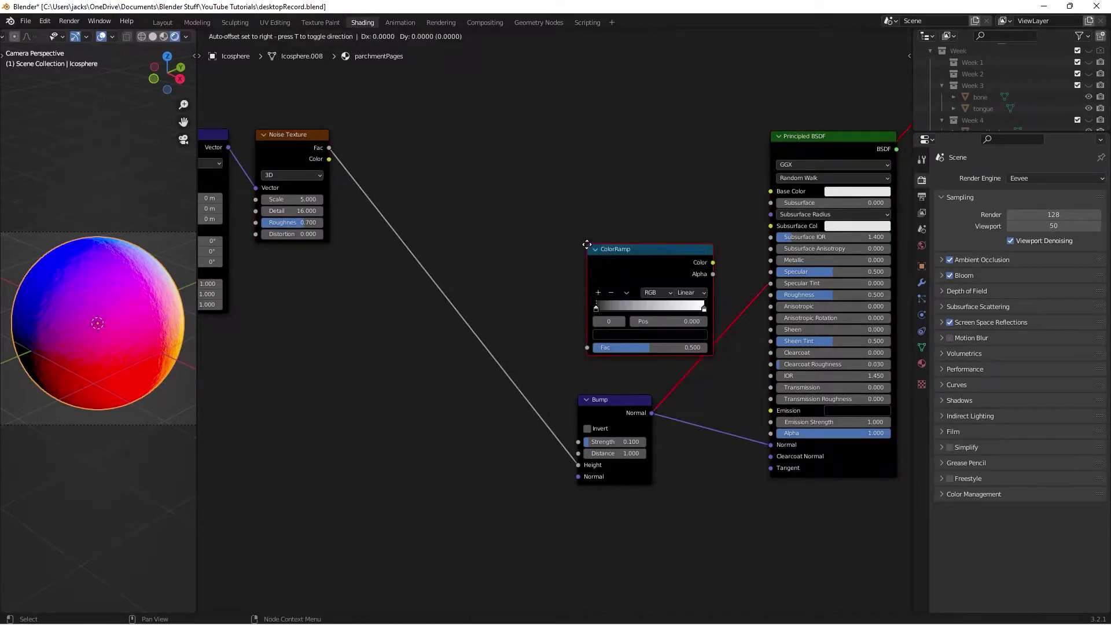
left_click(549, 237)
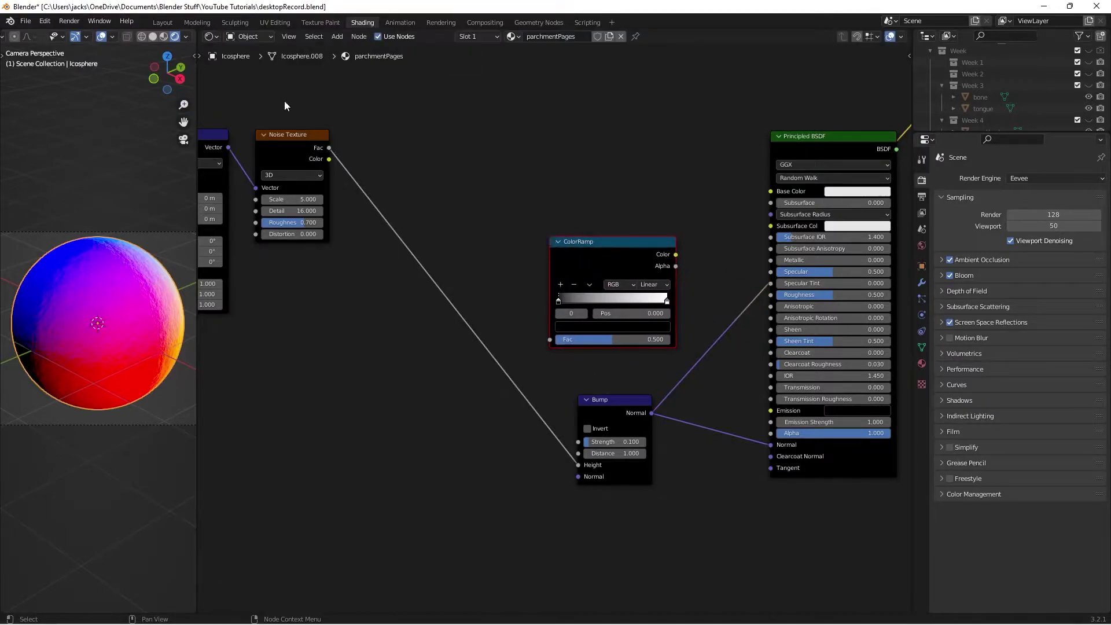
left_click_drag(329, 148, 555, 341)
left_click(591, 256)
Set the ColorRamp's black stop brightness (V) to 0.6
scroll(592, 235, "up", 2)
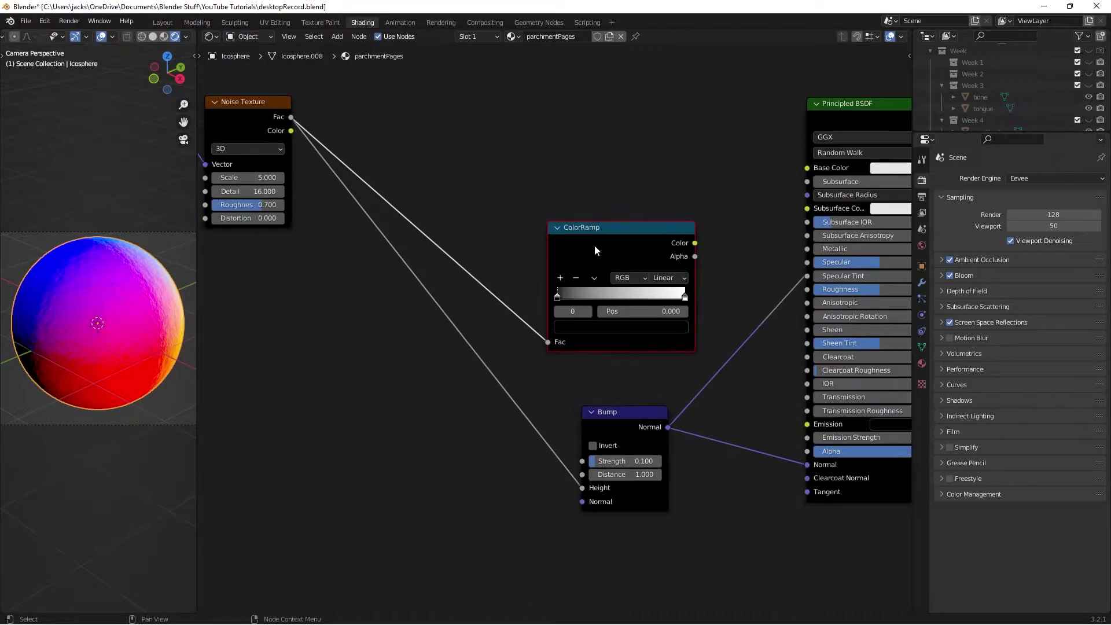
middle_click_drag(593, 235, 559, 249)
scroll(565, 232, "up", 1)
scroll(521, 324, "up", 1)
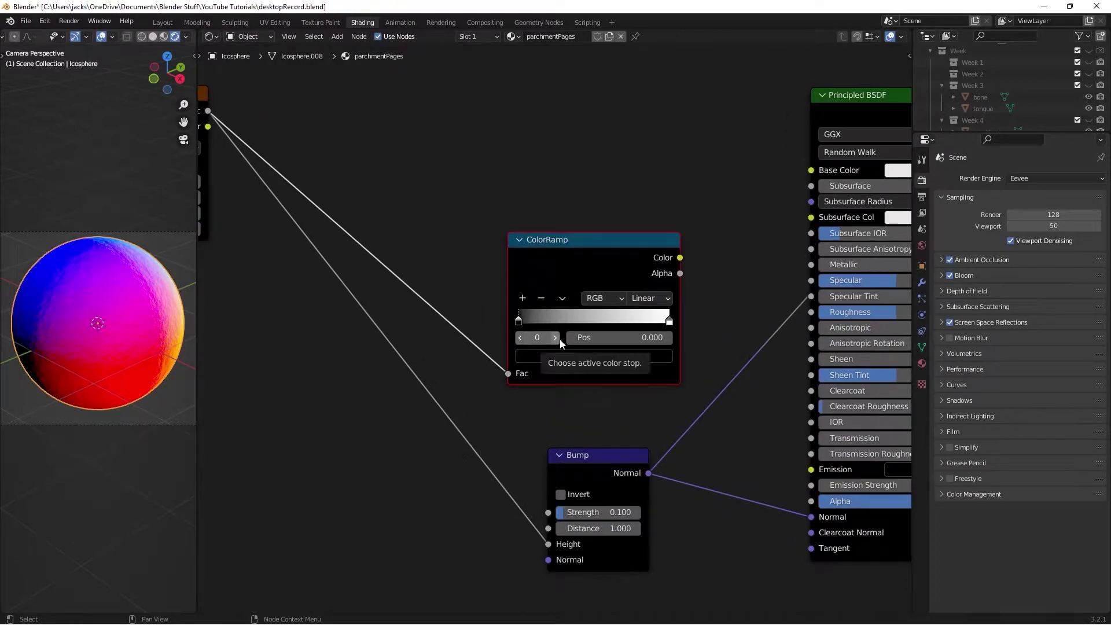
left_click(589, 355)
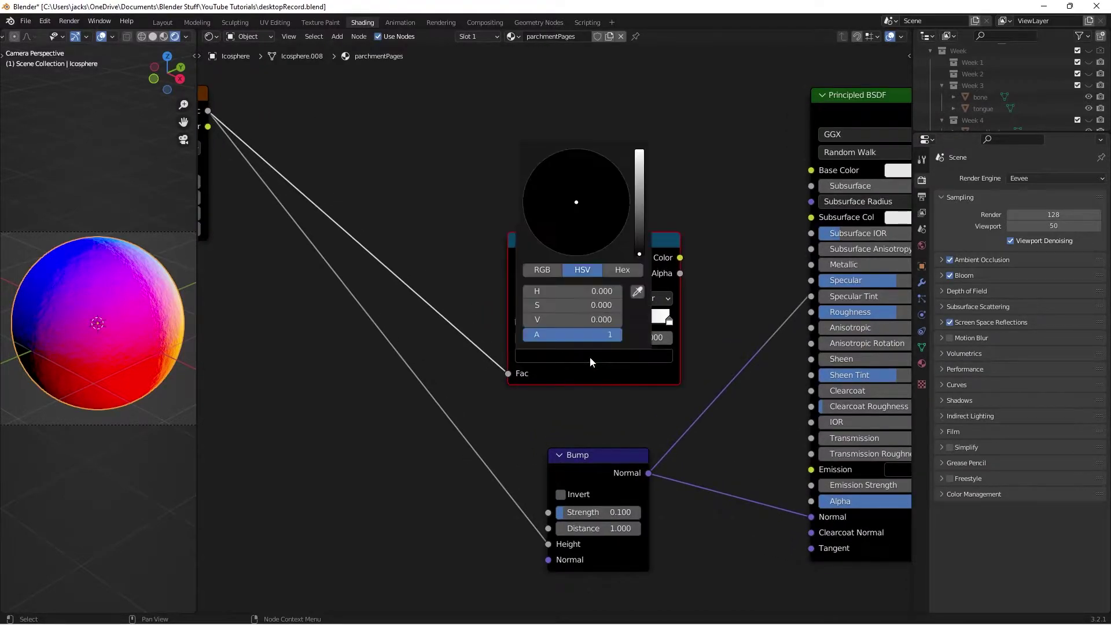
left_click(592, 319)
type("0.6")
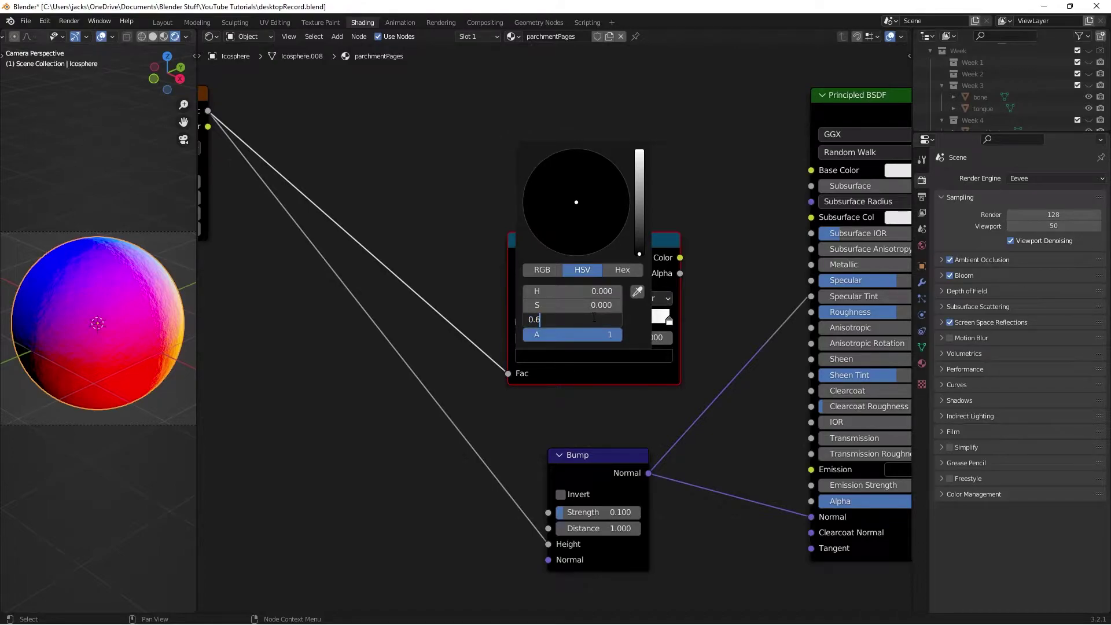
key("Return")
Link the ColorRamp Color to both Roughness and Base Color of the Principled BSDF
left_click(670, 322)
left_click_drag(622, 258, 622, 249)
left_click(653, 350)
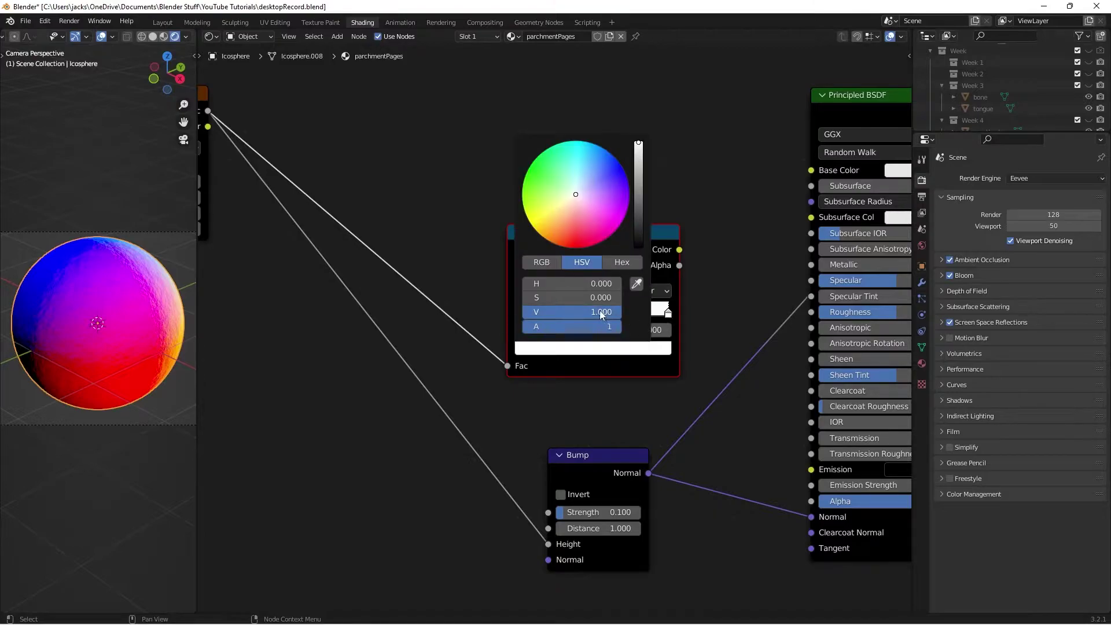
middle_click_drag(666, 249, 603, 253)
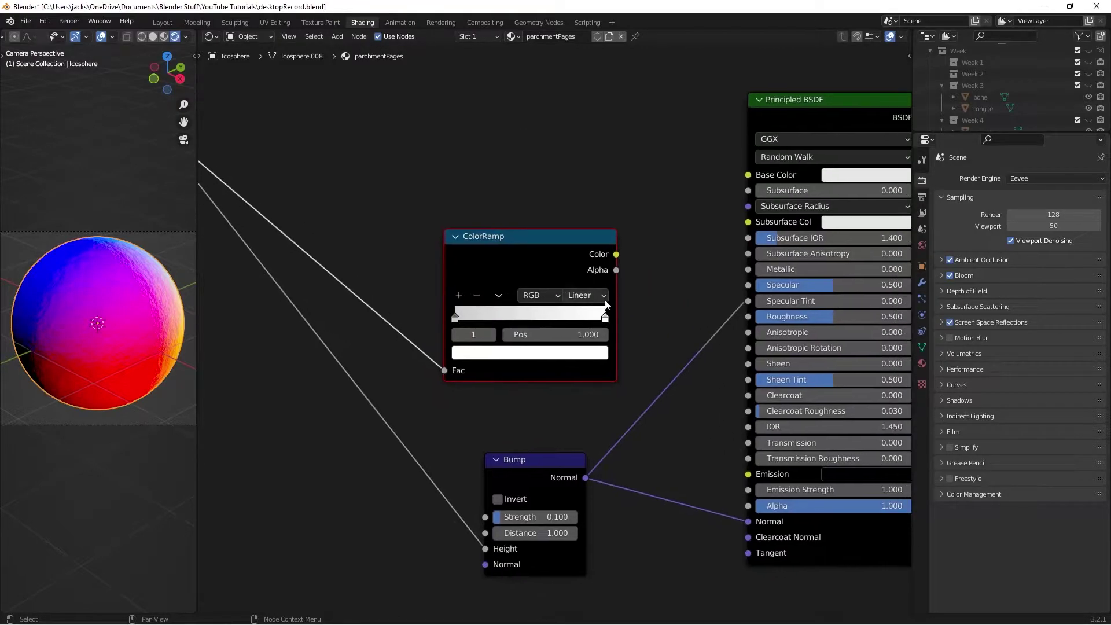
left_click_drag(617, 254, 749, 316)
left_click_drag(748, 175, 616, 254)
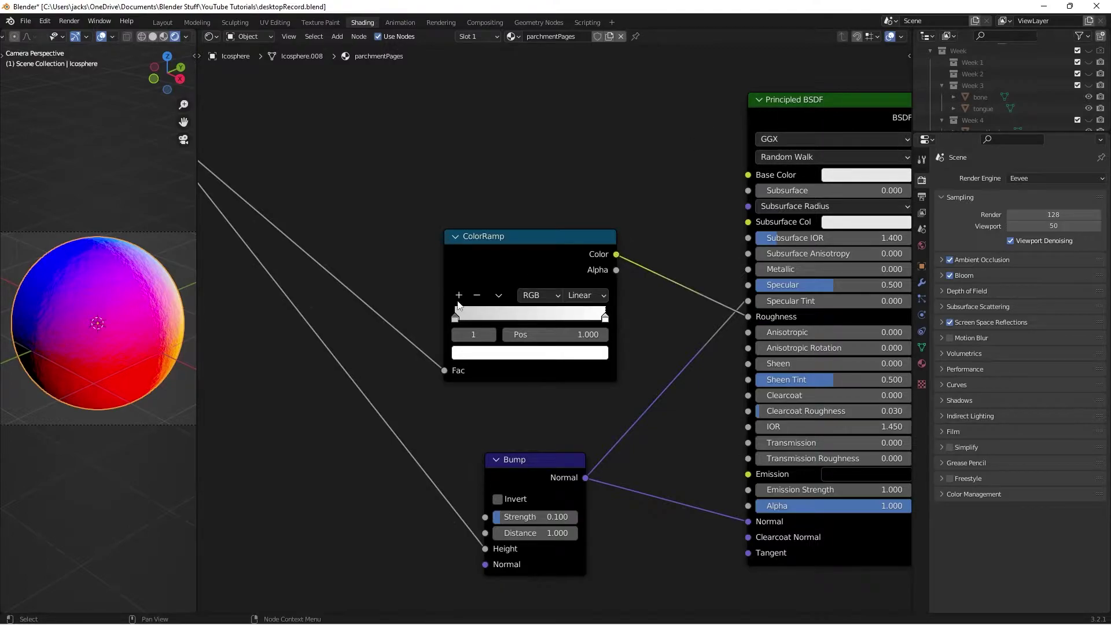
left_click(488, 269)
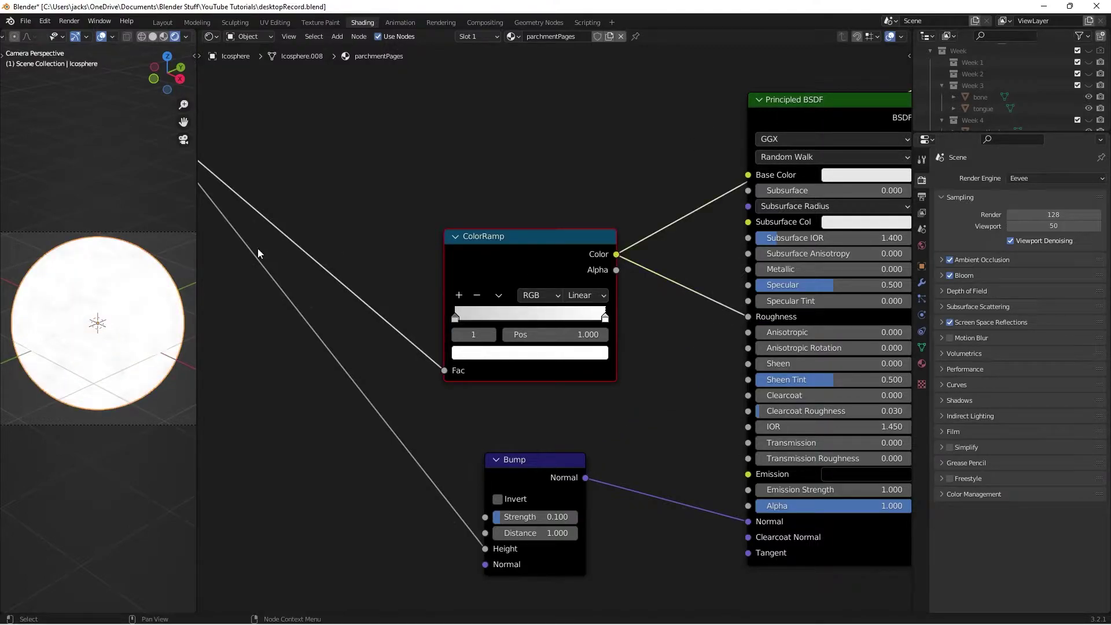
Inspect the parchment sphere up close and save the blend file
middle_click_drag(35, 318, 67, 301)
scroll(86, 317, "up", 6)
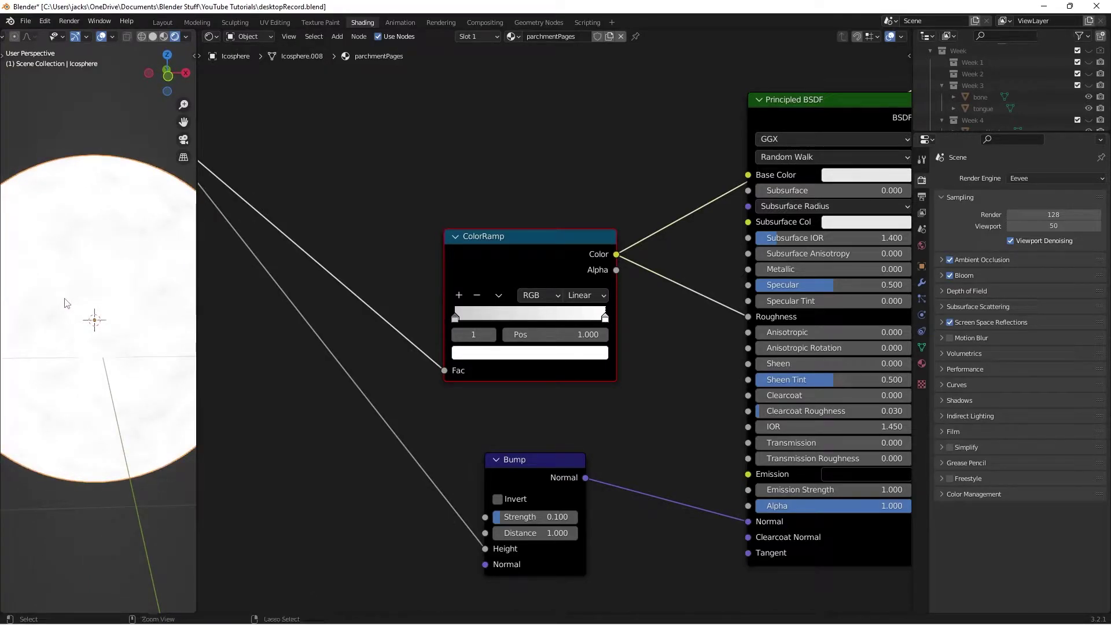
key("ctrl+s")
scroll(382, 263, "down", 2)
middle_click_drag(382, 263, 405, 268)
left_click(405, 268)
middle_click_drag(434, 187, 456, 238)
scroll(440, 199, "down", 1)
Add a second ColorRamp node and place it above the first one
key("shift+a")
left_click(502, 244)
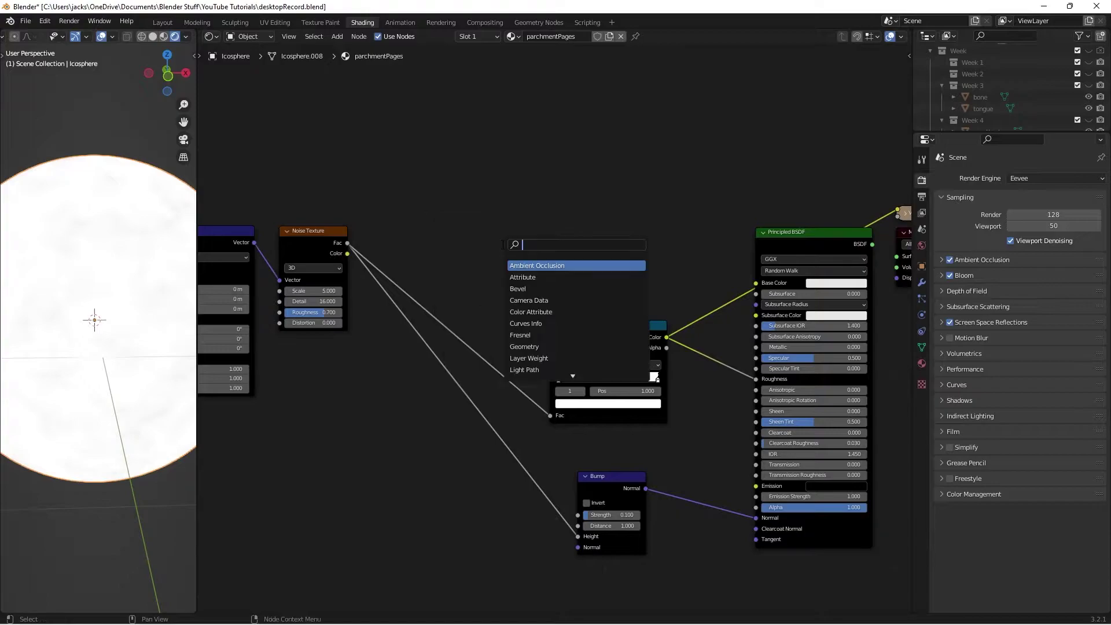
type("color ramp")
key("Return")
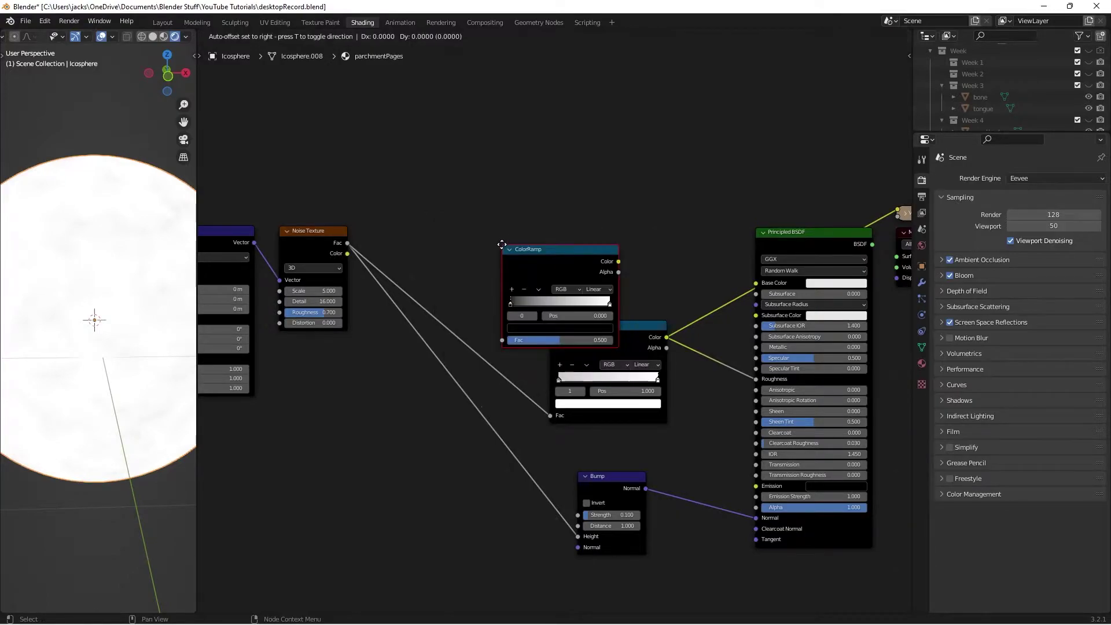
left_click(409, 163)
scroll(342, 164, "up", 2)
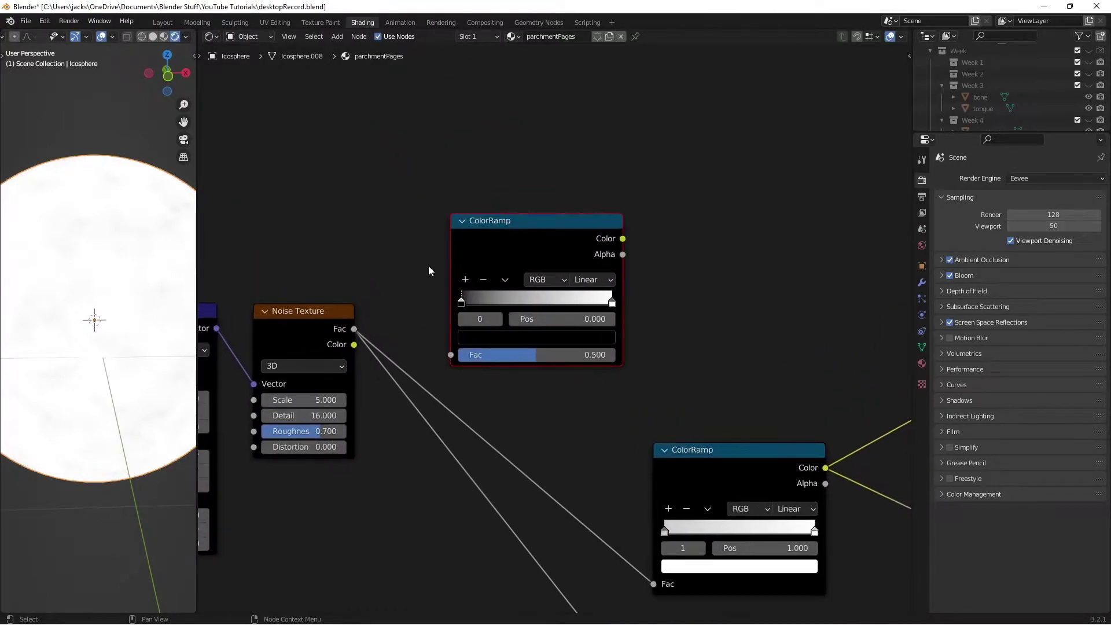
left_click_drag(360, 326, 451, 354)
Feed the noise Fac into the new ColorRamp and set its dark stop to 0.300
left_click_drag(505, 235, 507, 226)
left_click(507, 226, "ctrl+shift")
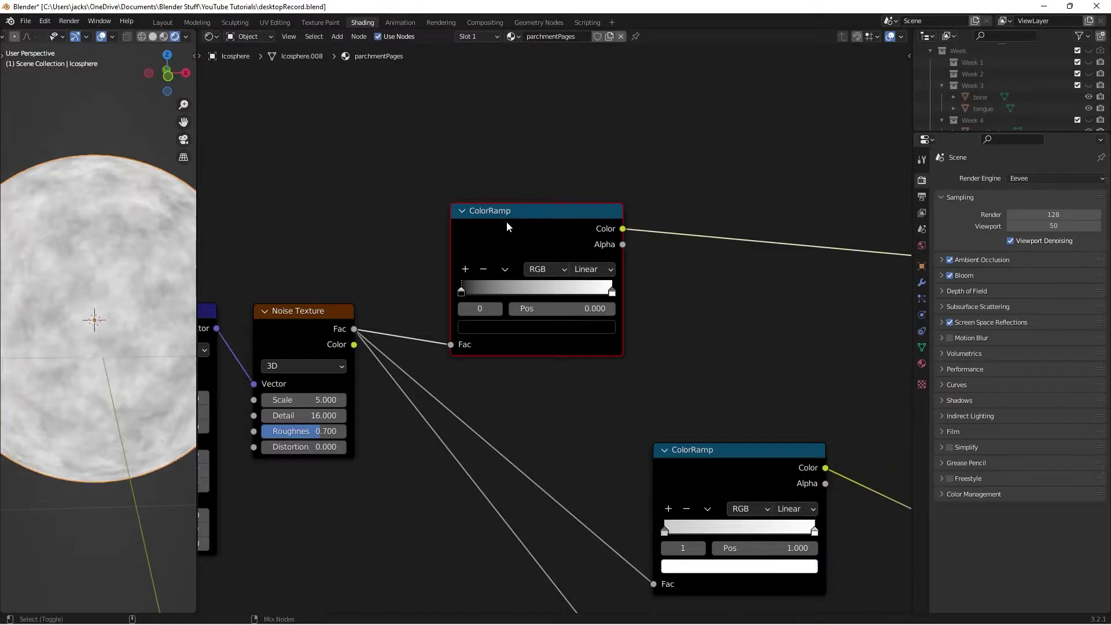
scroll(507, 226, "up", 2)
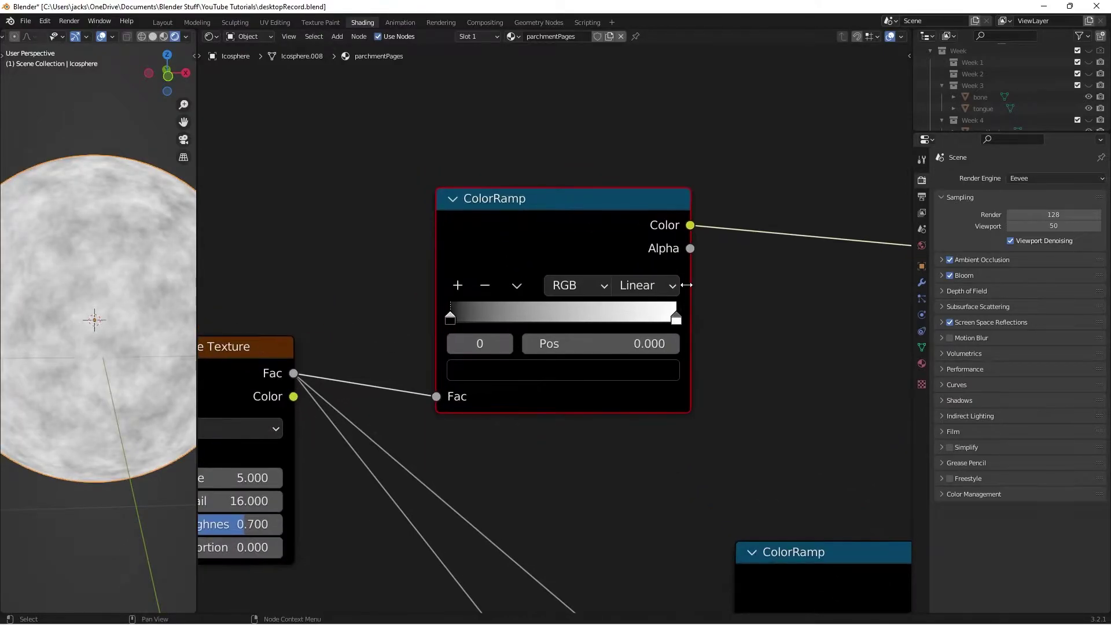
left_click_drag(450, 318, 477, 318)
double_click(644, 345)
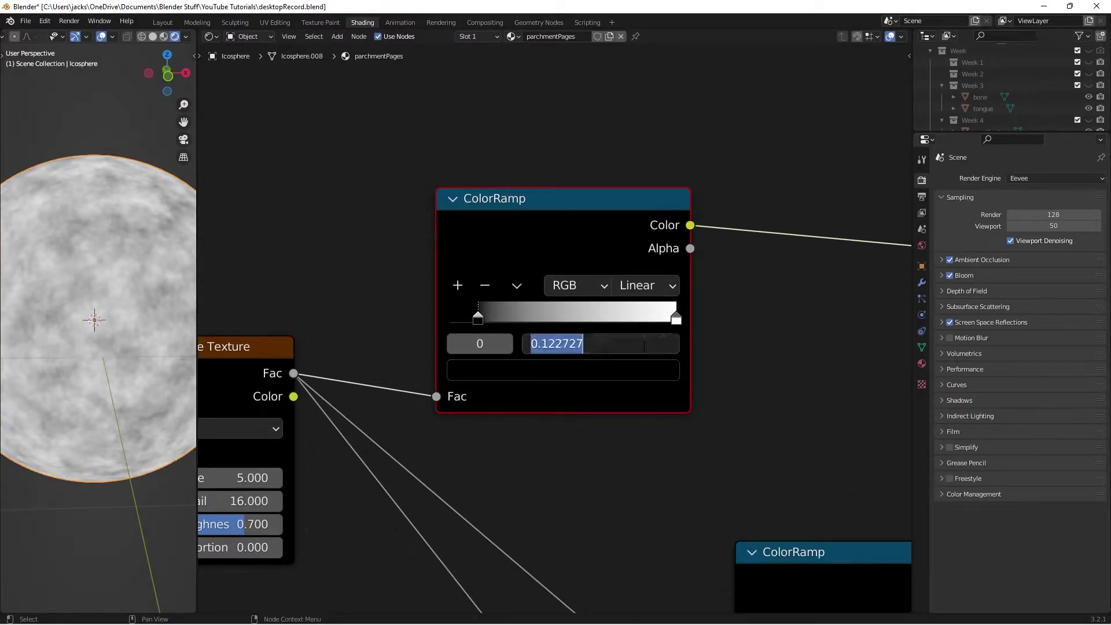
type("0.3")
key("Return")
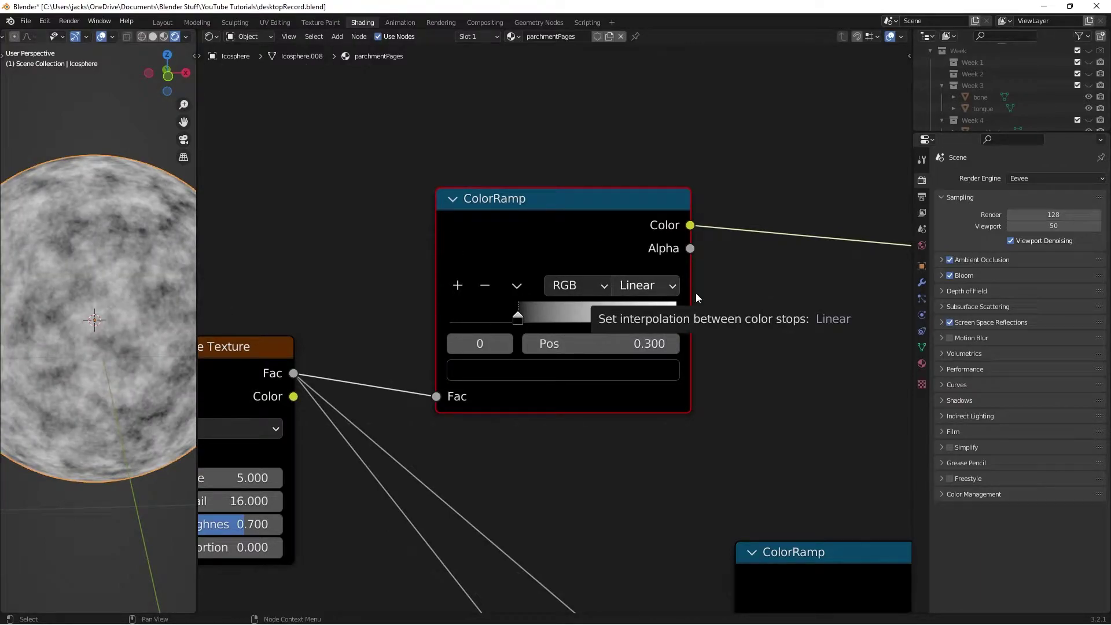
scroll(734, 295, "down", 2)
middle_click_drag(733, 295, 590, 273)
Drop a new ColorRamp onto the Principled BSDF link and add two extra colour stops
key("shift+a")
left_click(656, 307)
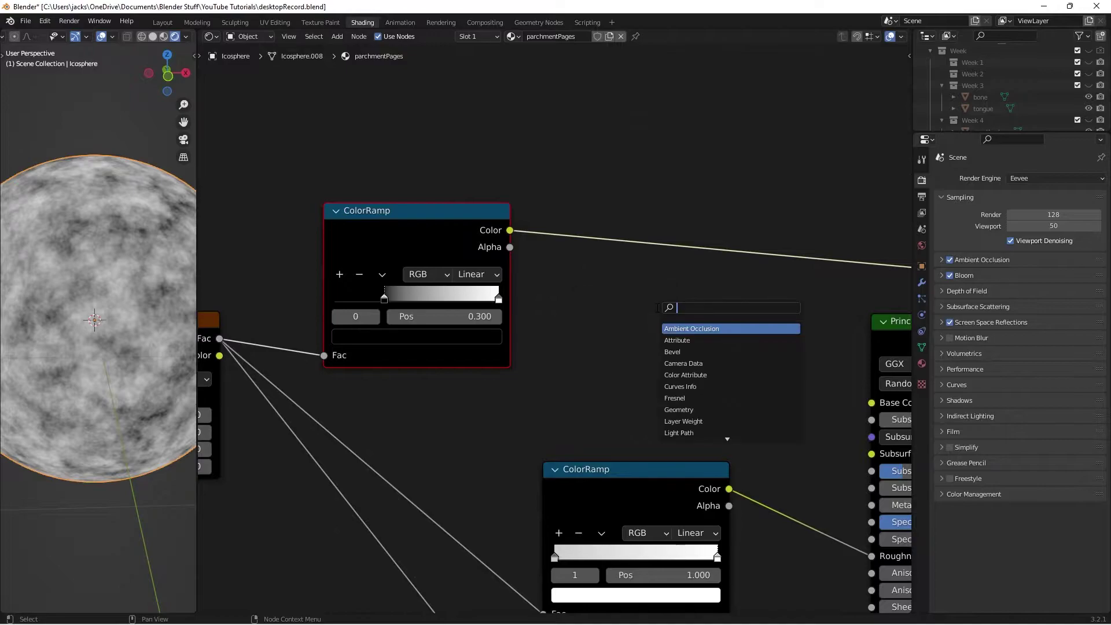
type("colorr")
key("Return")
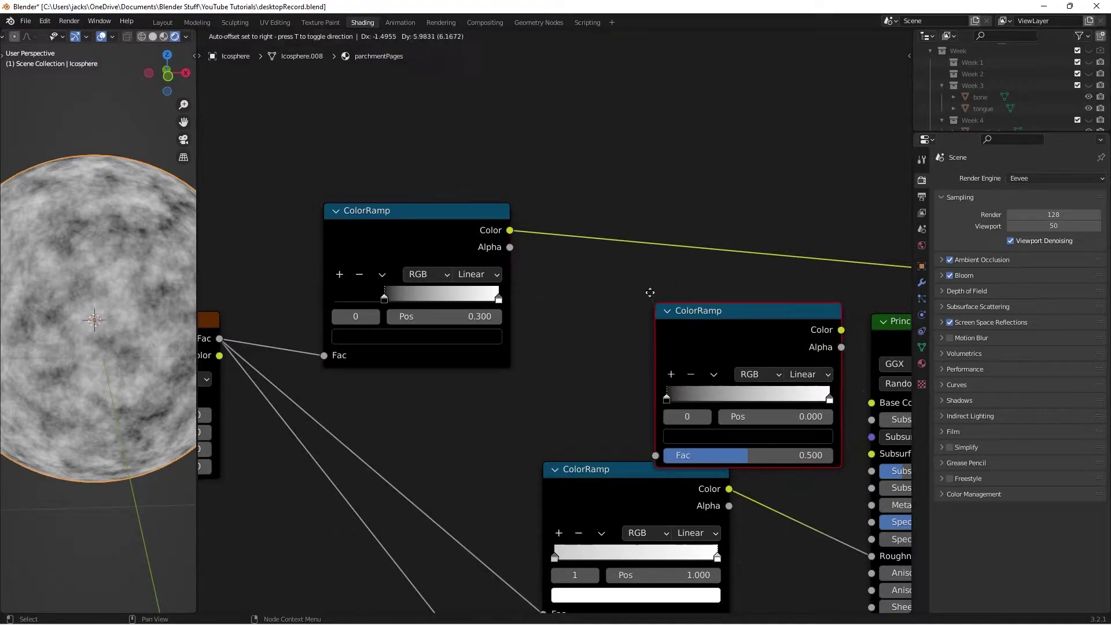
left_click(553, 198)
scroll(619, 161, "up", 2)
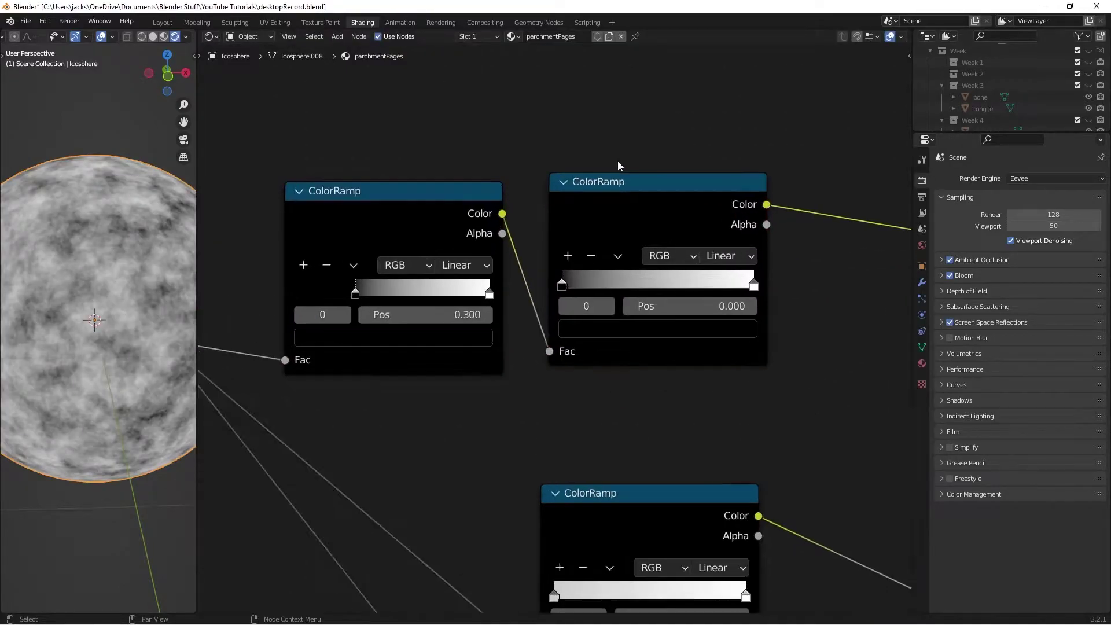
middle_click_drag(645, 165, 521, 216)
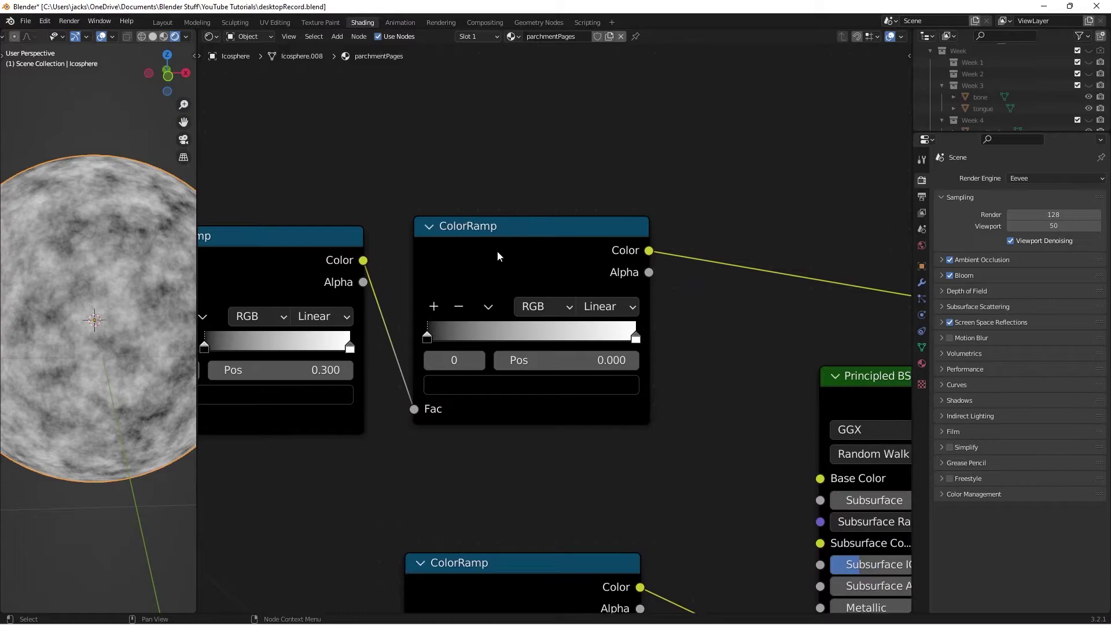
left_click(433, 309)
left_click(434, 308)
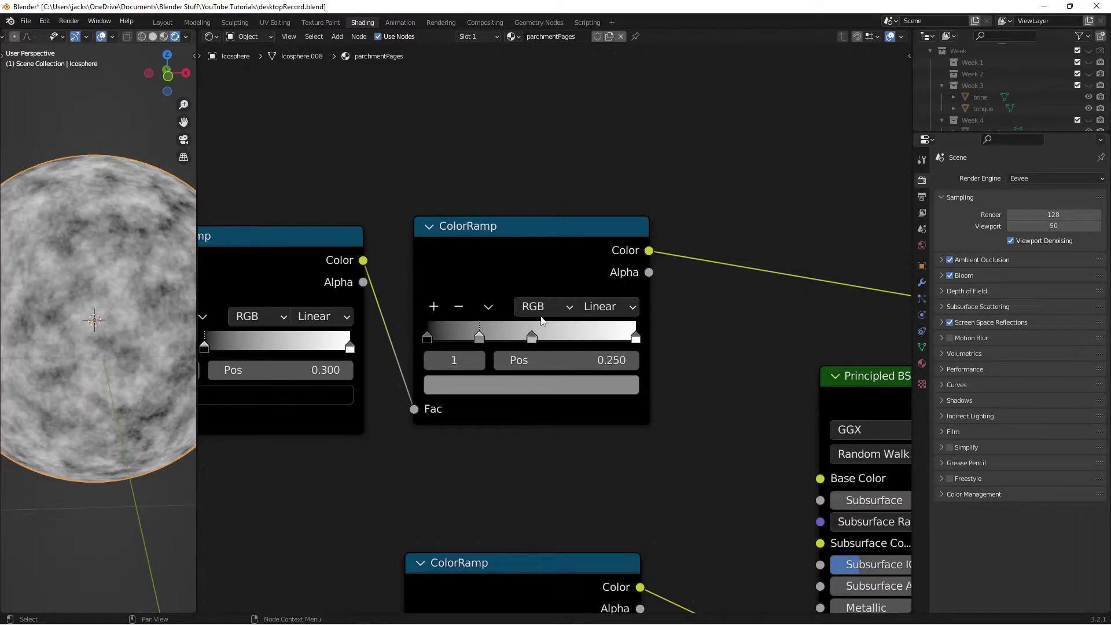
Colour the leftmost stop with hex 742800
scroll(547, 379, "up", 1)
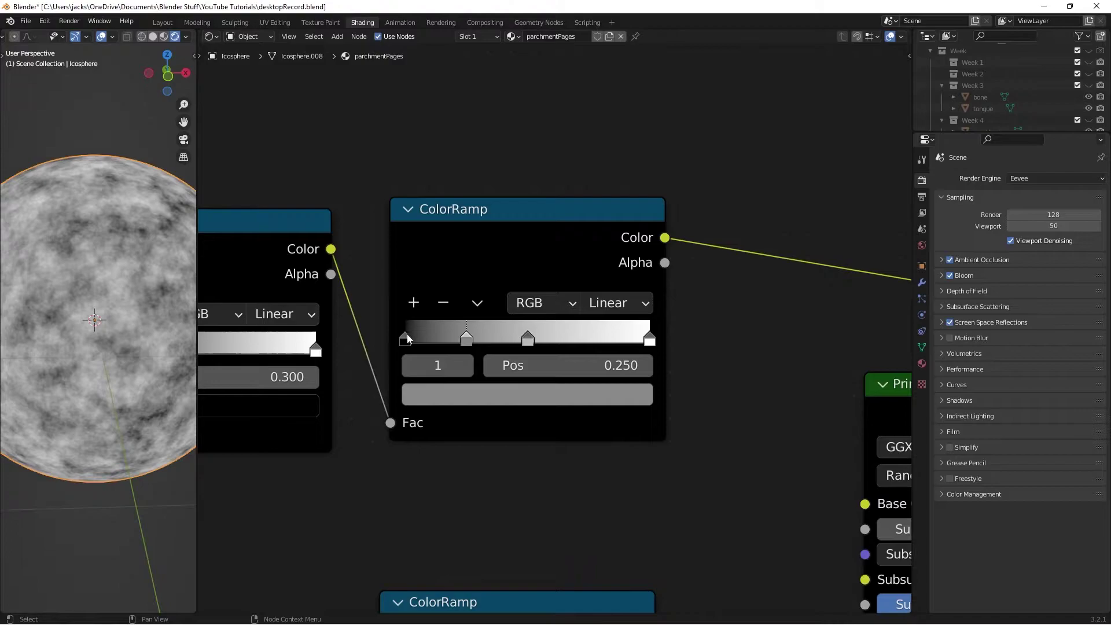
left_click(405, 338)
left_click(462, 392)
left_click(554, 258)
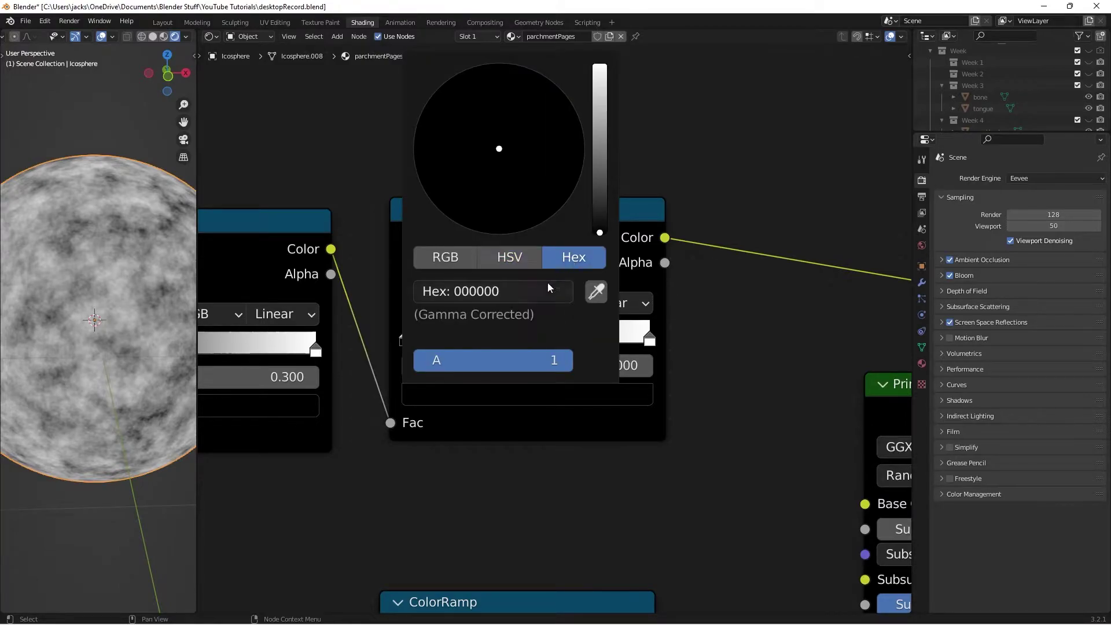
left_click(534, 290)
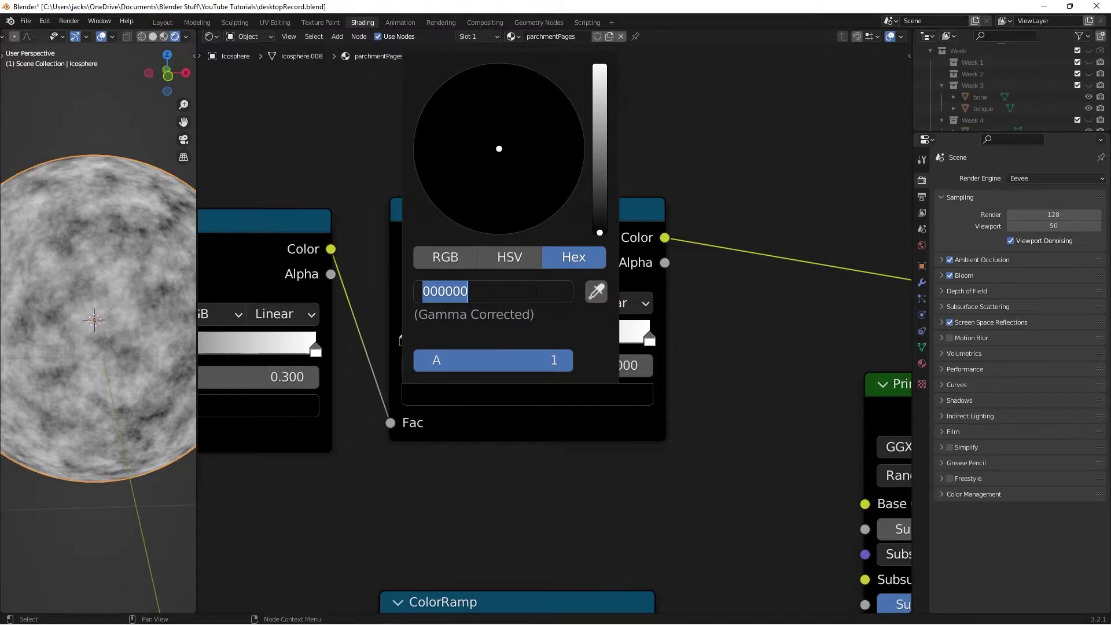
type("742")
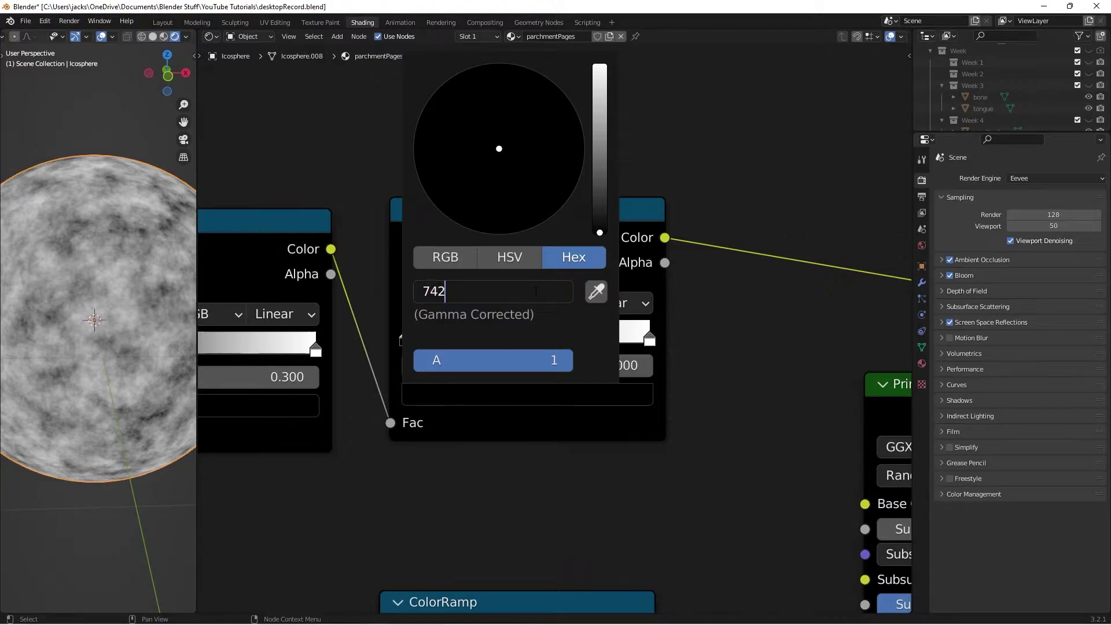
type("800")
key("Return")
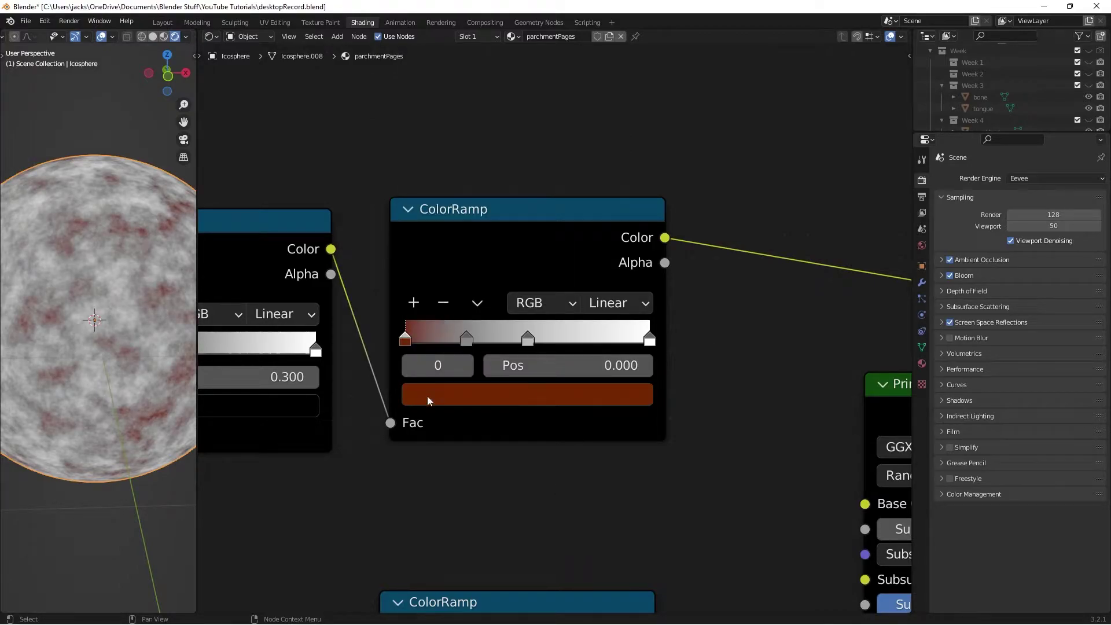
Move the second stop to 0.1 and colour it 9C6C29
scroll(443, 333, "up", 1)
left_click(459, 339)
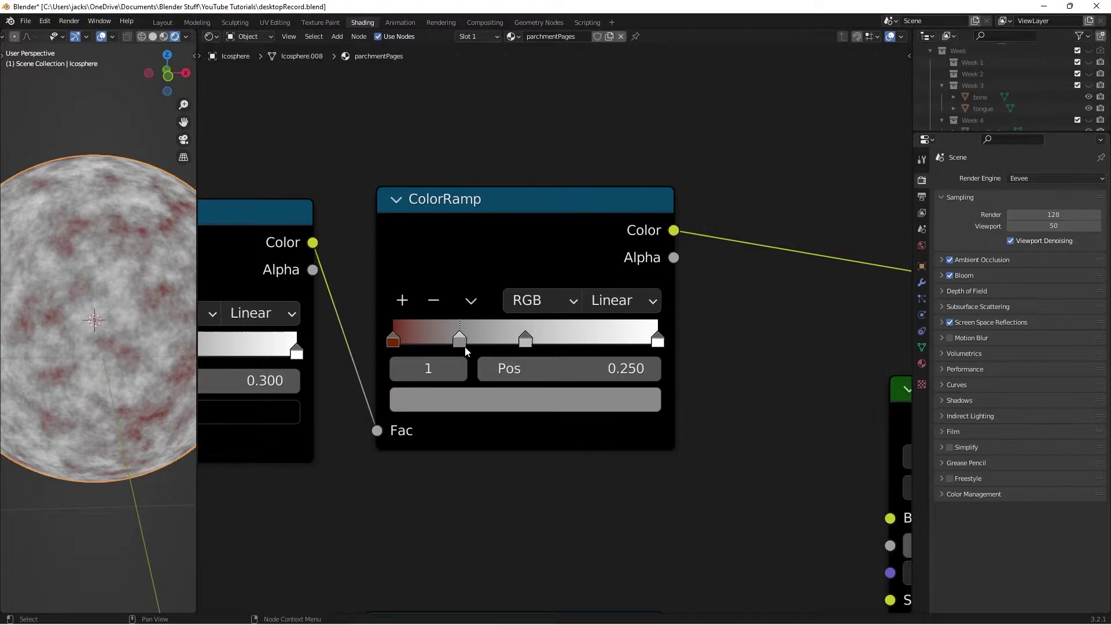
left_click(553, 372)
type("0.1")
key("Return")
left_click(567, 396)
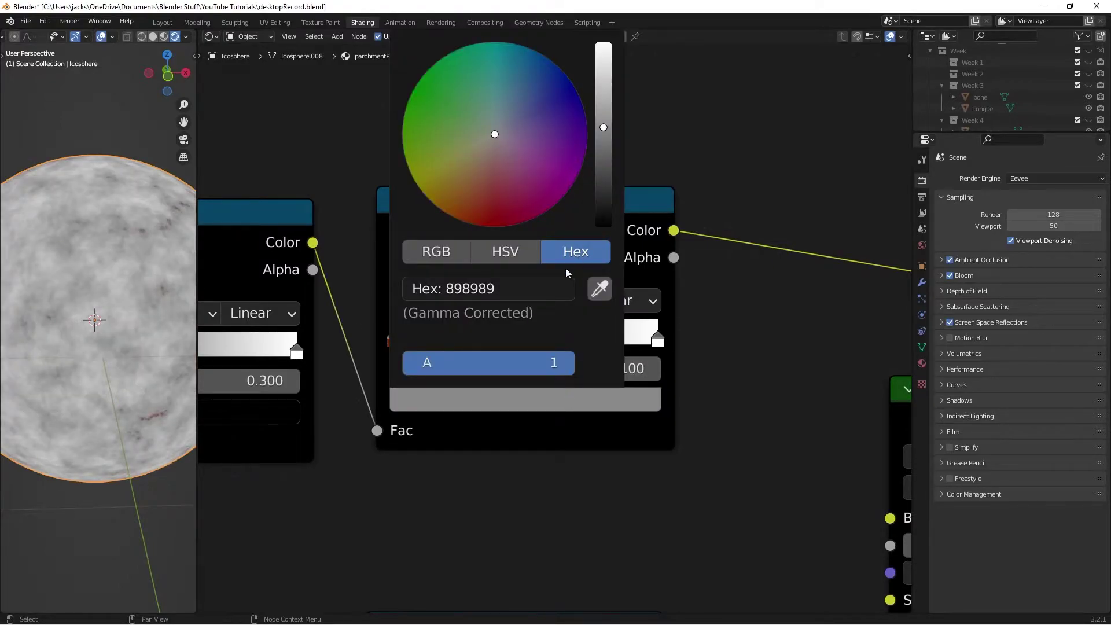
left_click(564, 284)
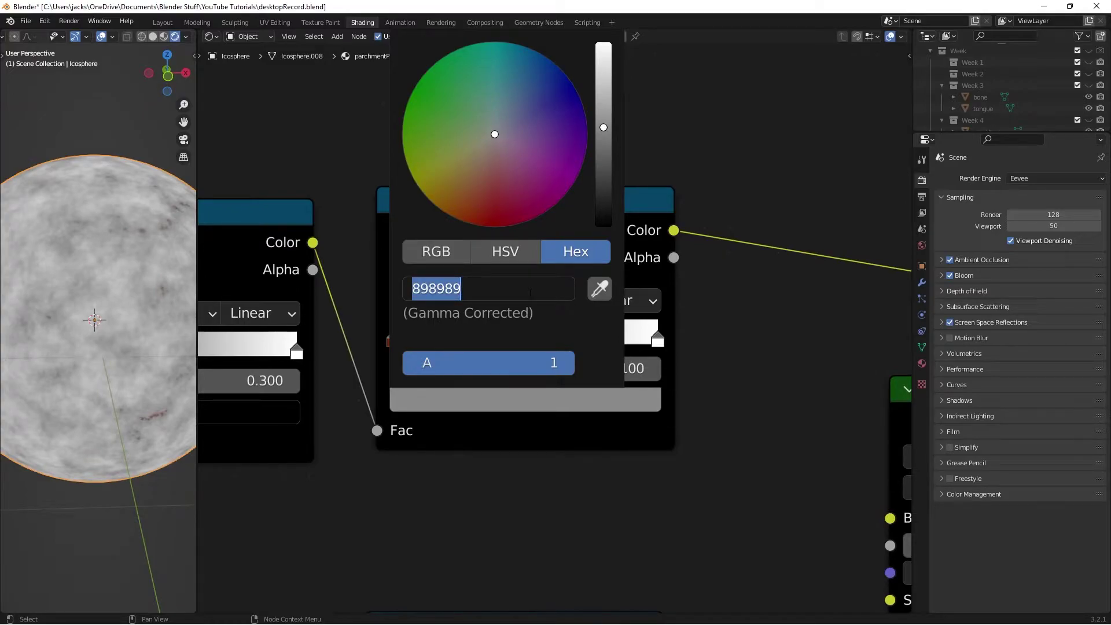
type("9c6")
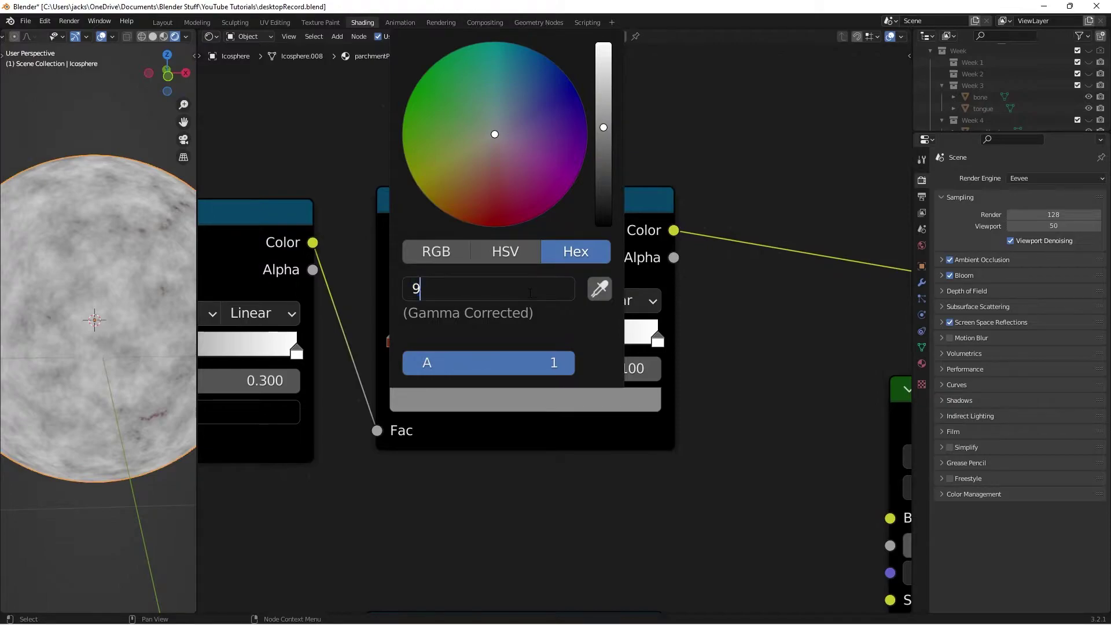
type("c29")
key("Return")
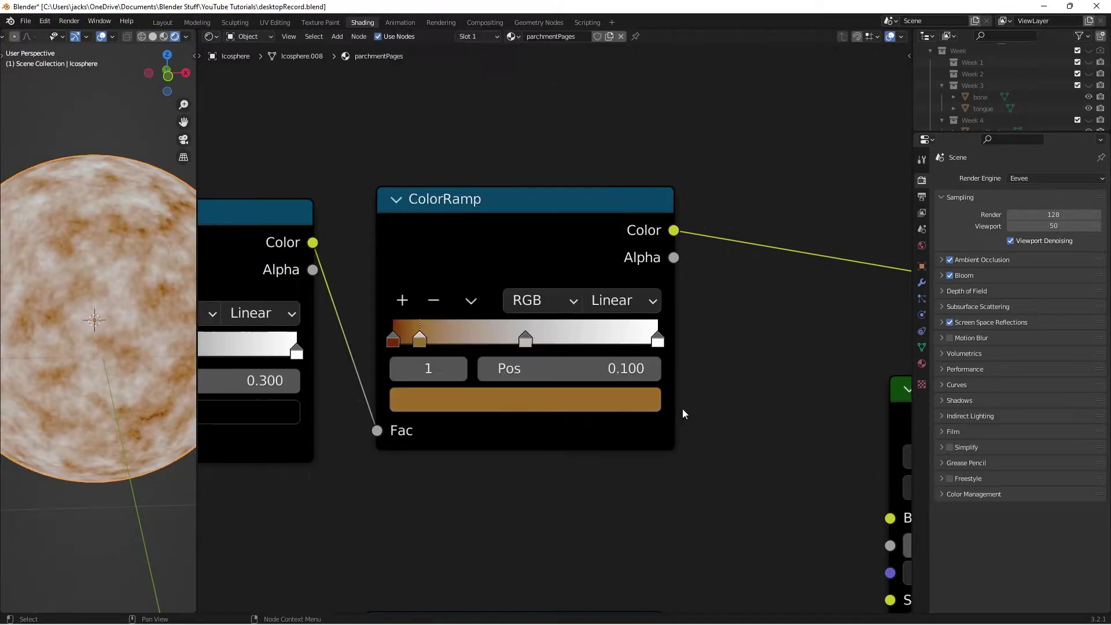
Move the third stop to 0.475 and colour it F2CB92
left_click(528, 342)
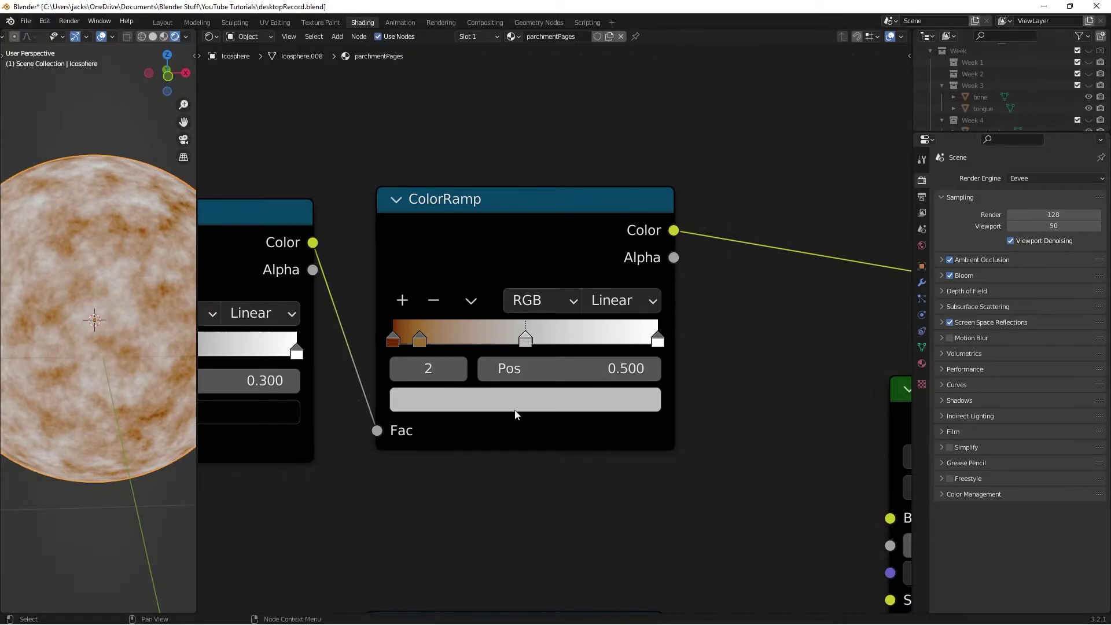
left_click(558, 372)
type("3.")
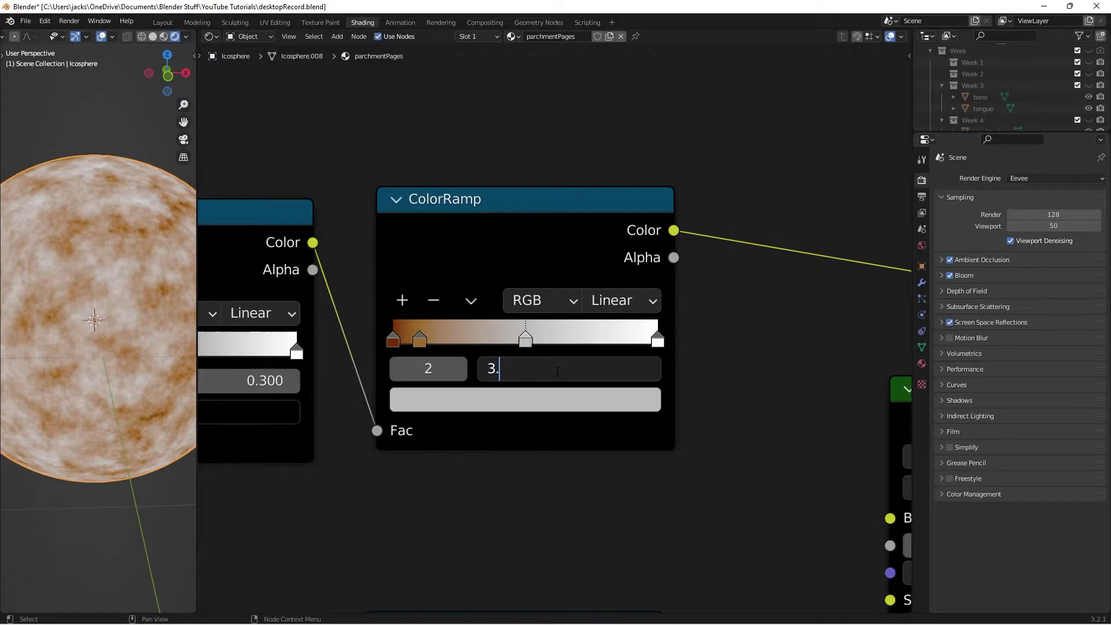
key("BackSpace")
key("BackSpace")
type("0.475")
key("Return")
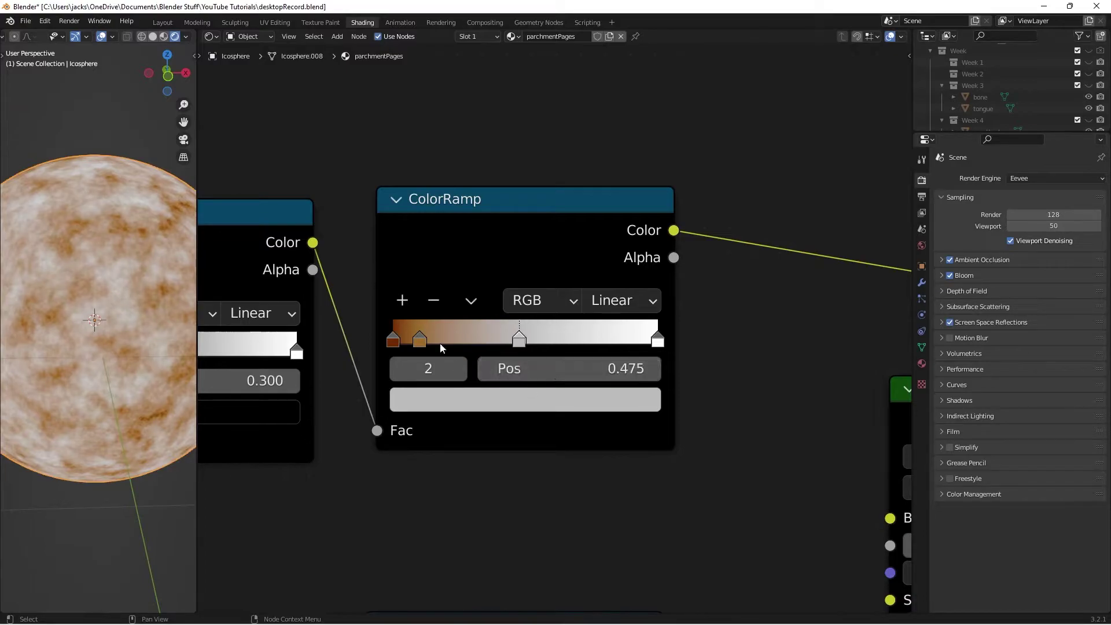
left_click(634, 405)
left_click(489, 288)
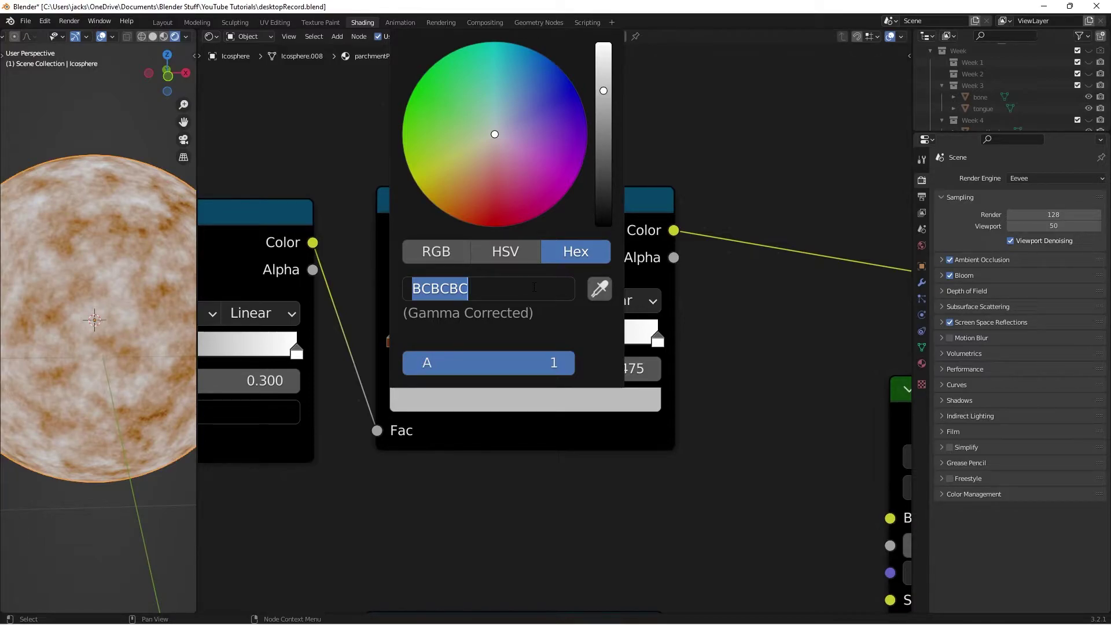
type("F2C")
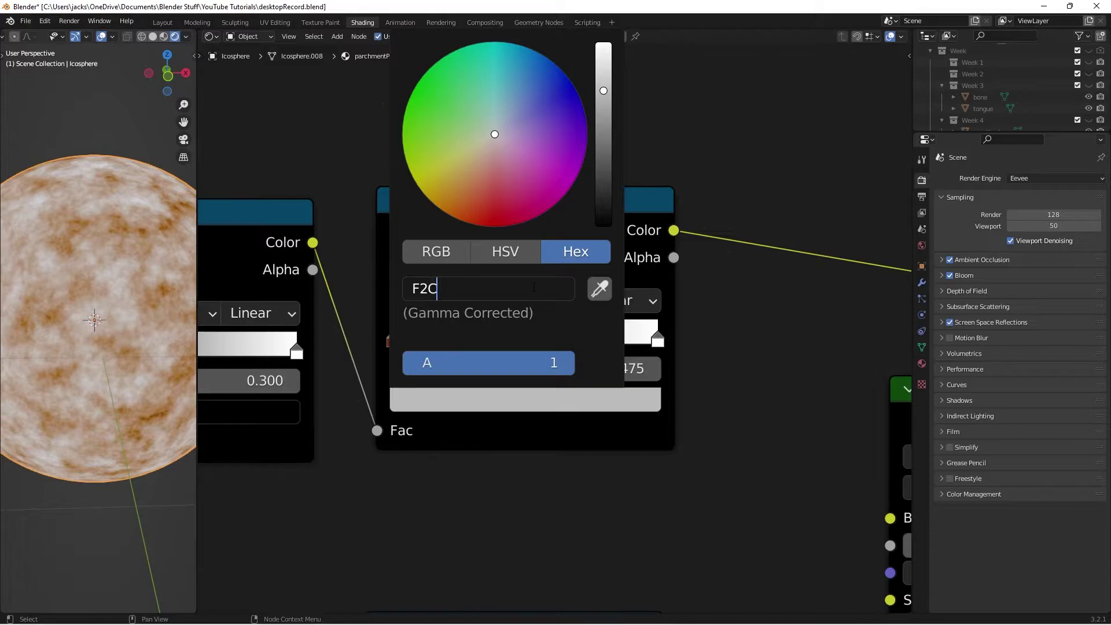
type("B92")
key("Return")
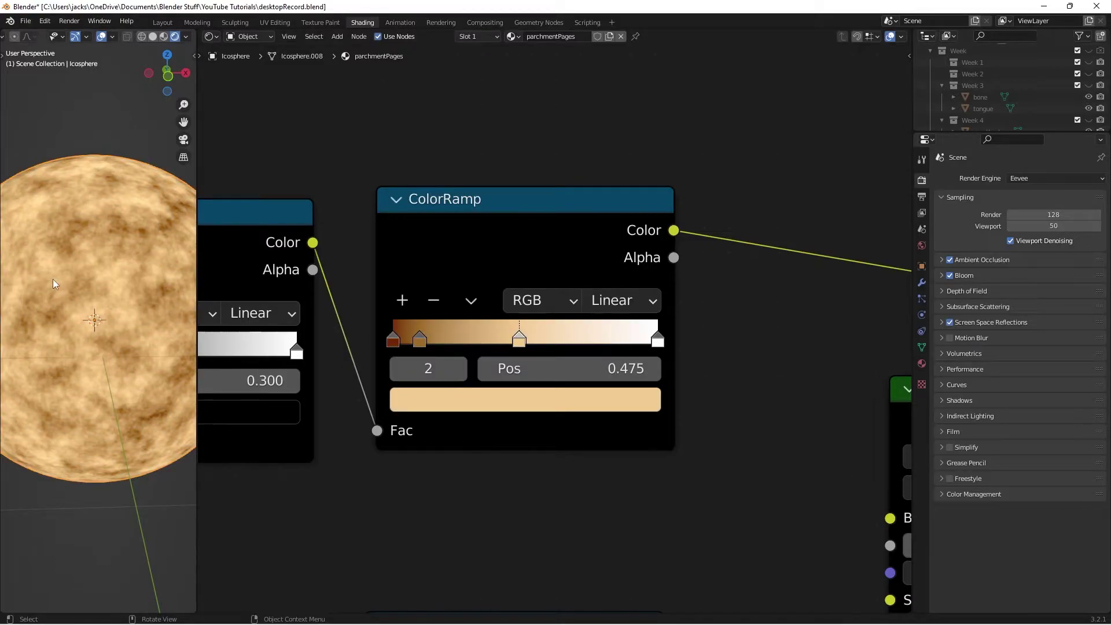
Move the white end stop to 0.65 and colour it FFE5BD
left_click(657, 342)
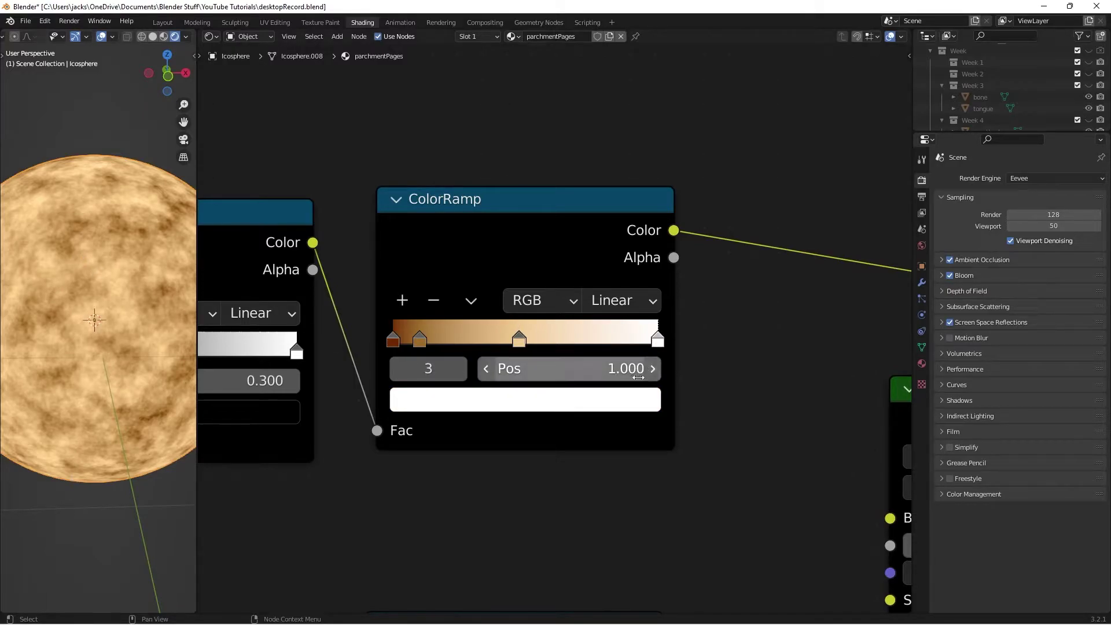
left_click(592, 405)
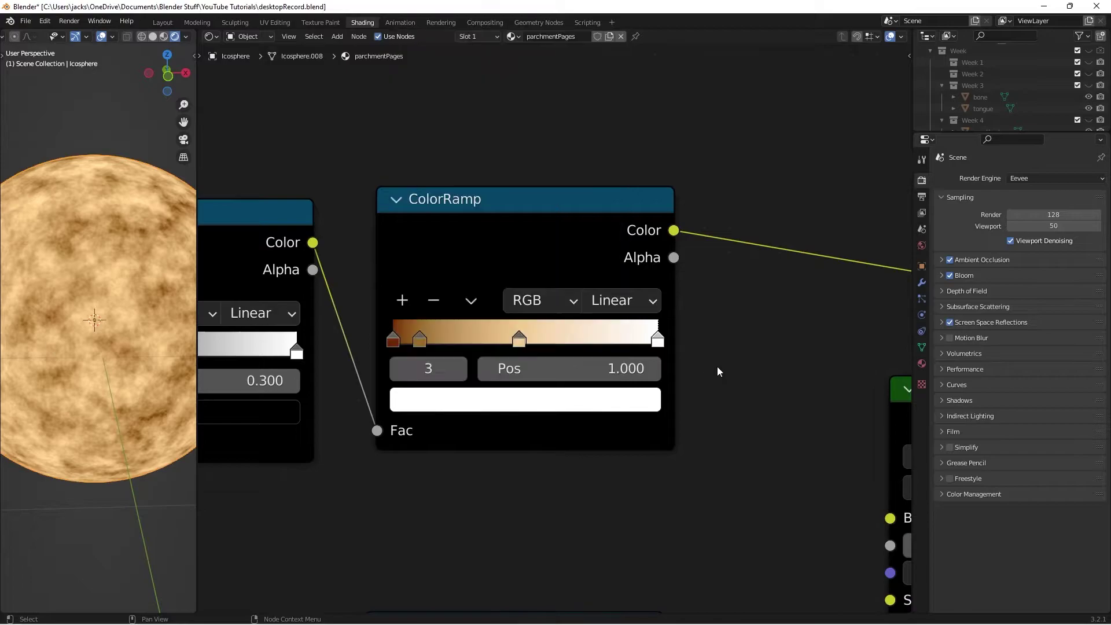
left_click(620, 368)
type(".65")
key("Return")
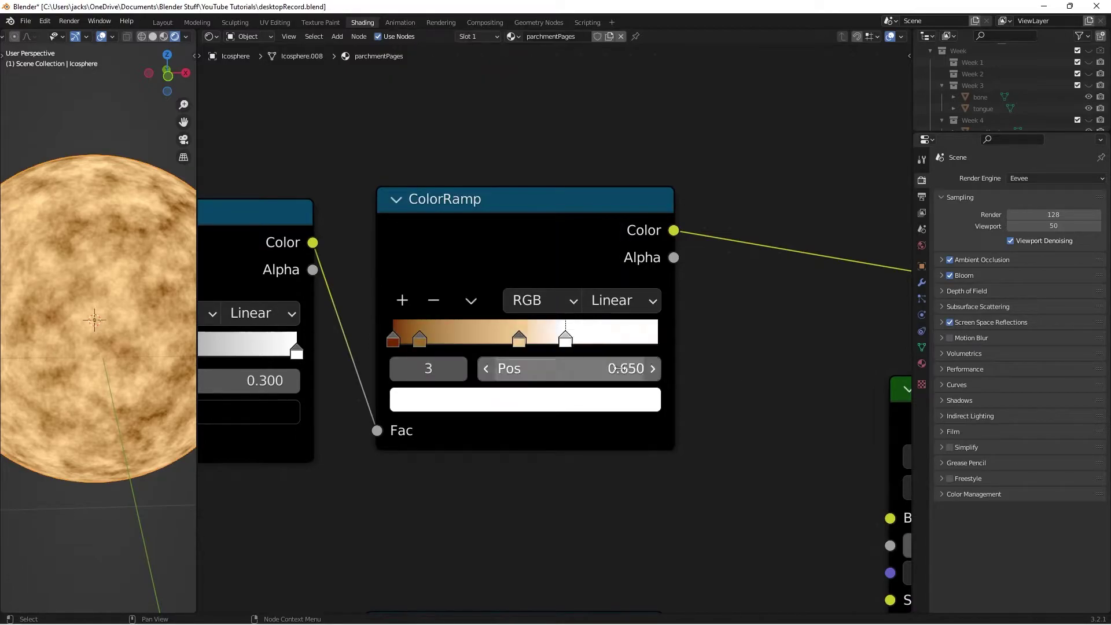
left_click(604, 409)
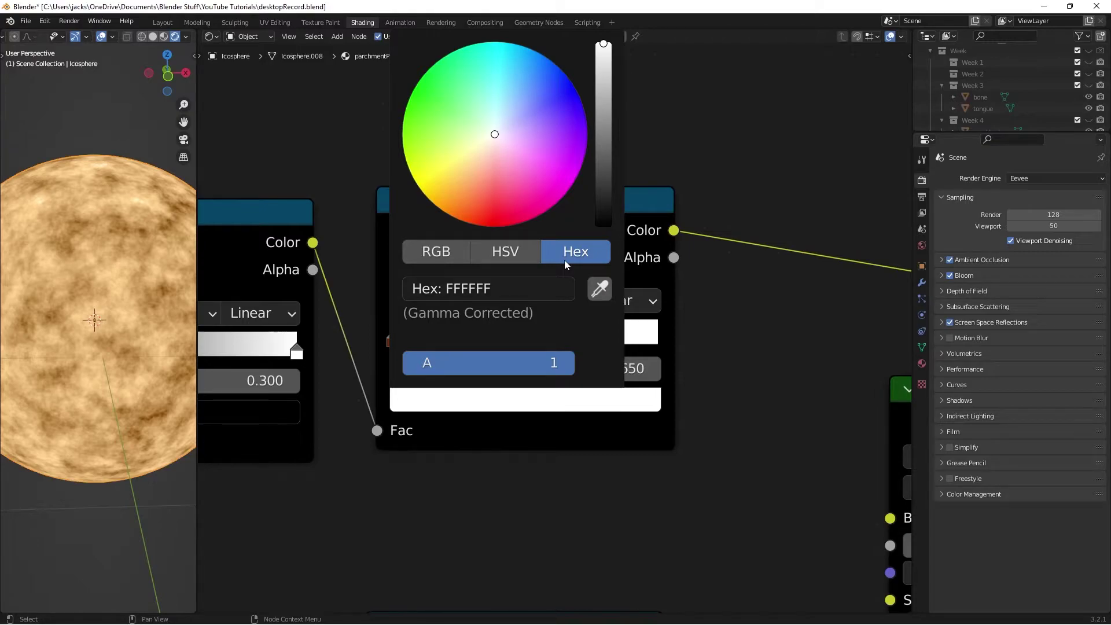
left_click(526, 289)
type("FFE5BD")
key("Return")
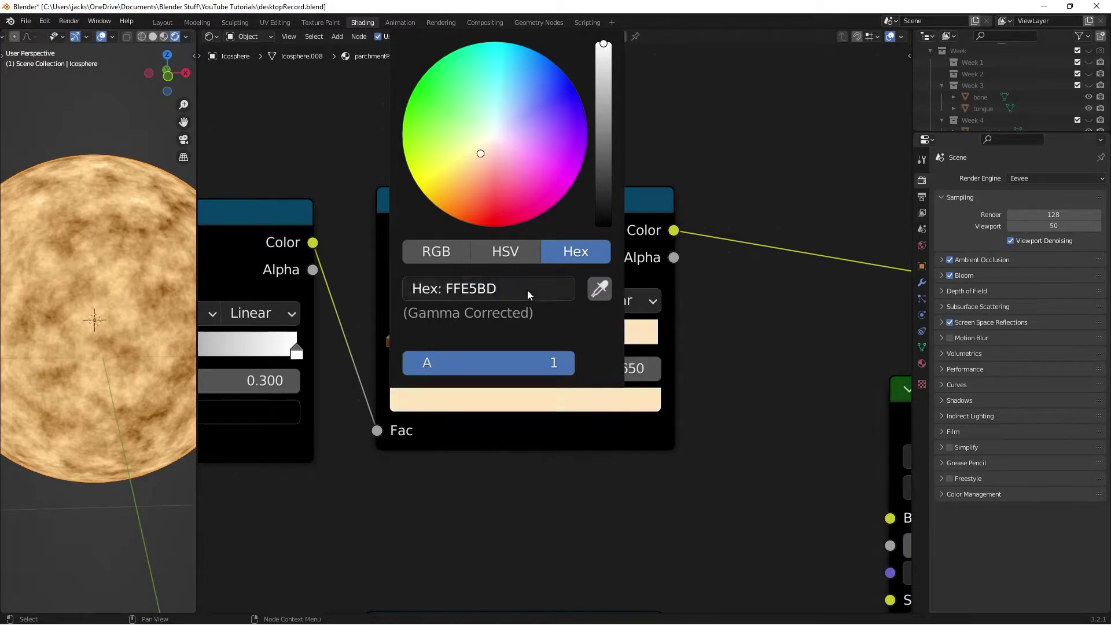
middle_click_drag(33, 247, 58, 247)
Save, then connect the parchment ColorRamp's Color to Base Color and preview the full material
key("ctrl+s")
scroll(62, 272, "down", 3)
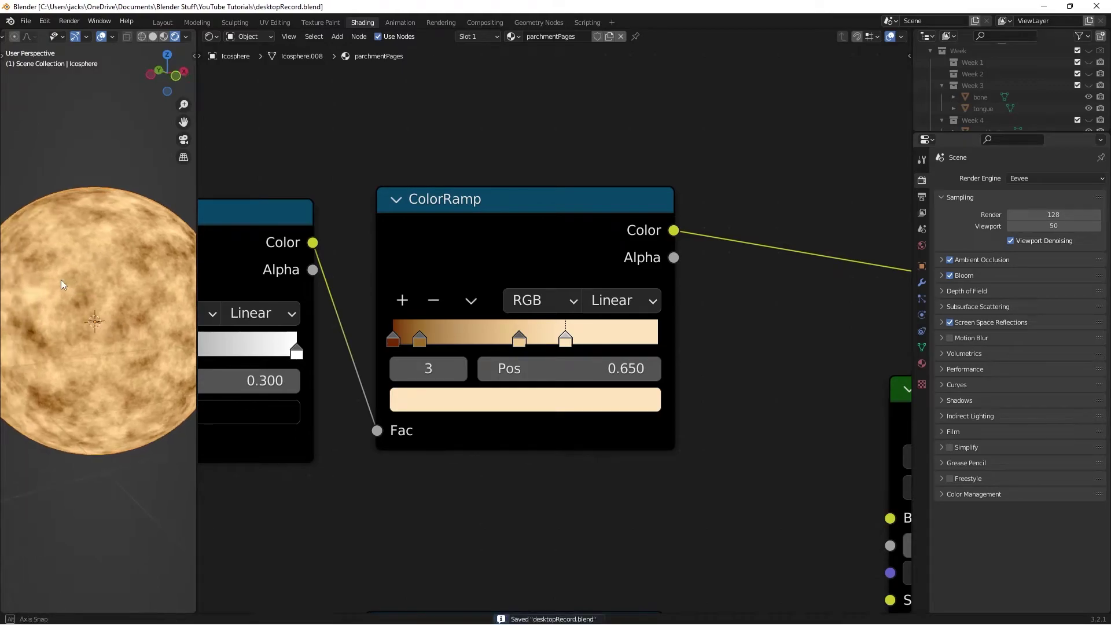
middle_click_drag(157, 335, 85, 341)
scroll(90, 332, "up", 4)
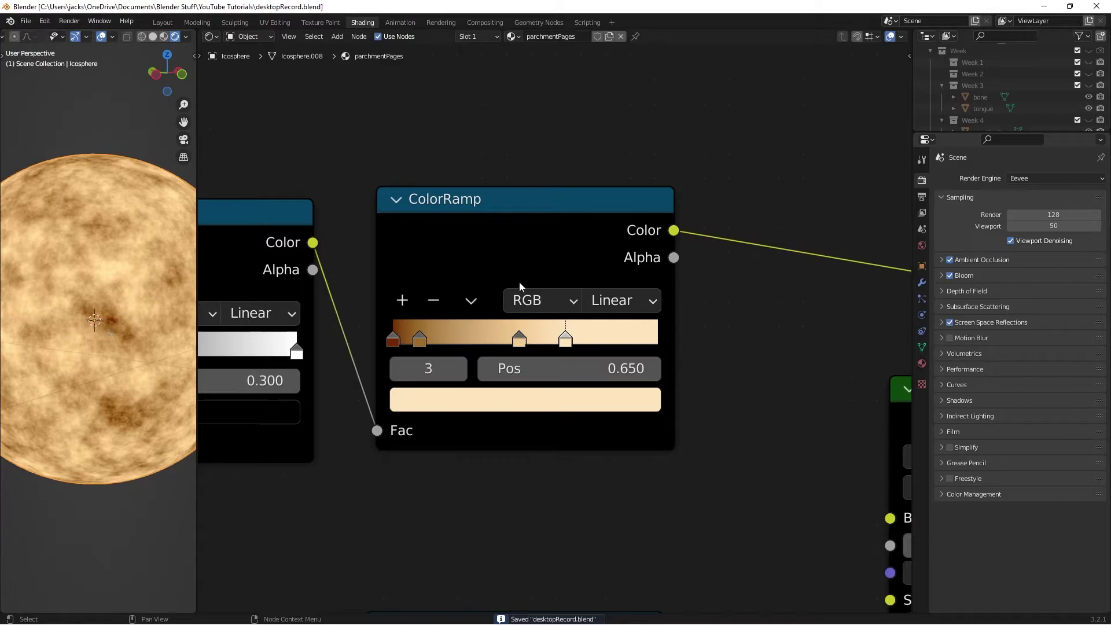
left_click(541, 259)
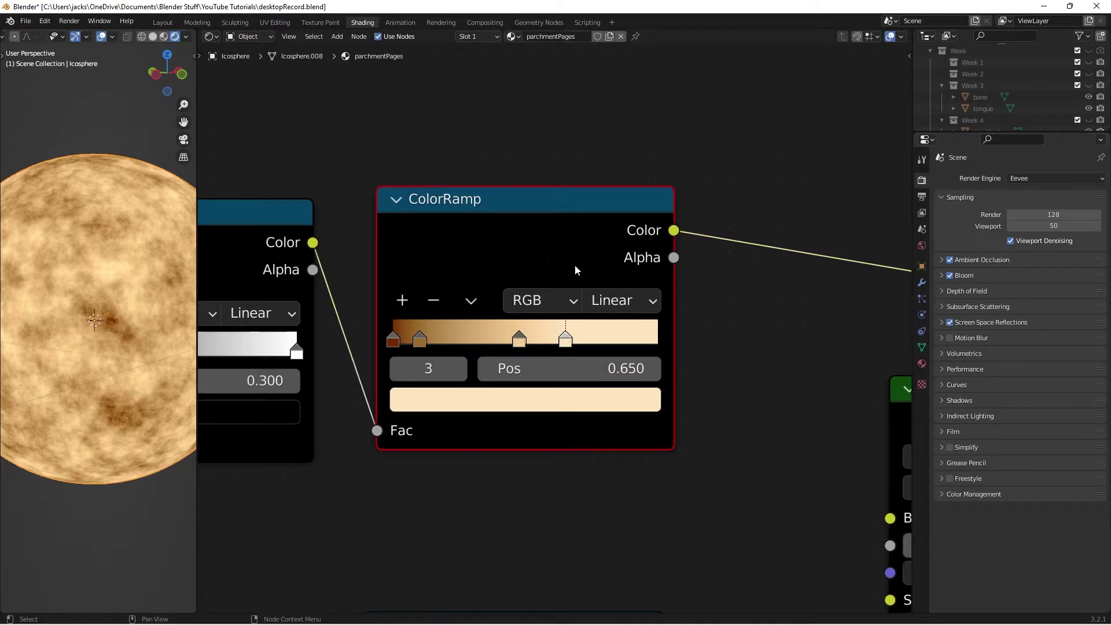
scroll(581, 265, "down", 2)
left_click_drag(596, 219, 766, 447)
scroll(661, 459, "down", 2)
middle_click_drag(661, 459, 734, 304)
scroll(735, 303, "down", 6)
left_click(778, 250, "ctrl+shift")
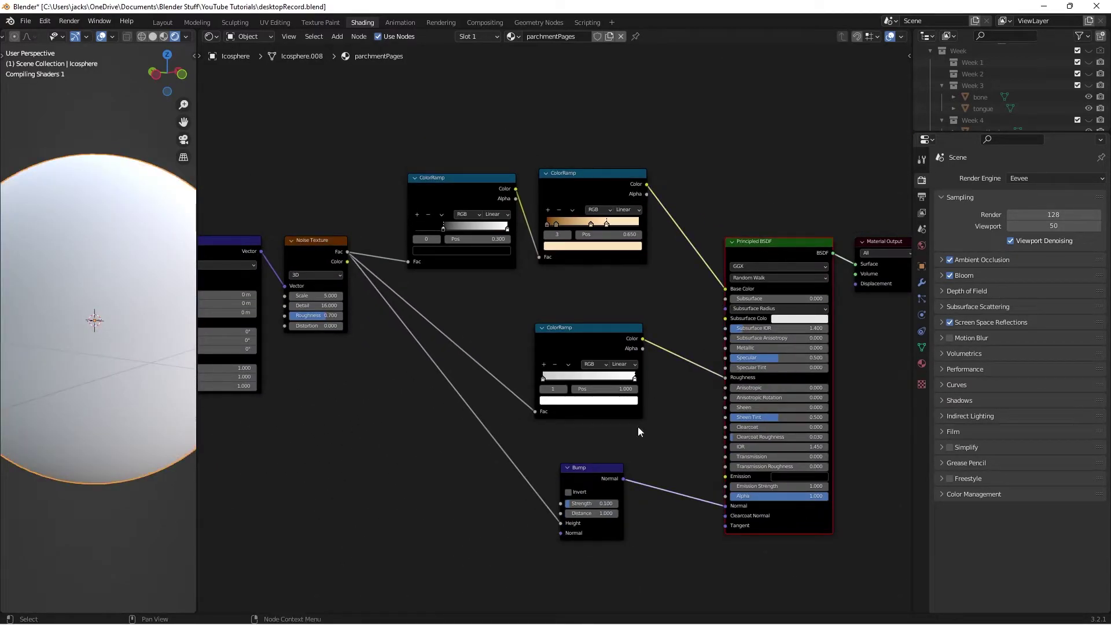
Set the Bump node's Strength to 0.05
left_click_drag(602, 473, 607, 473)
scroll(128, 342, "down", 2)
middle_click_drag(128, 341, 106, 340)
scroll(95, 337, "up", 3)
scroll(116, 344, "up", 2)
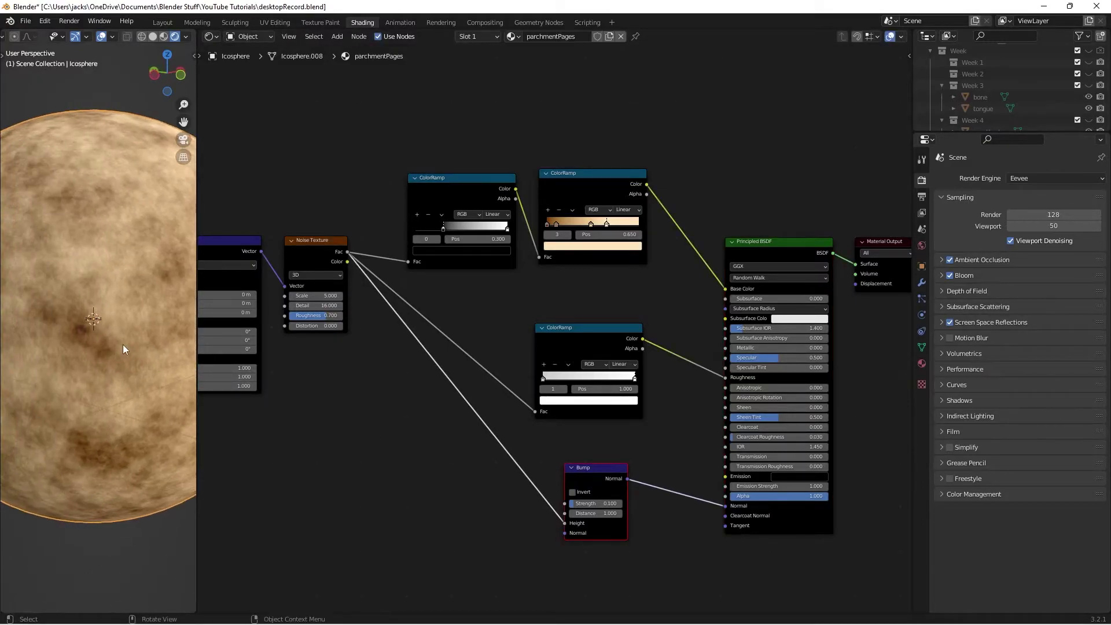
left_click(585, 504)
type("0.05")
key("Return")
Orbit around the sphere to check the softer relief and save the file
scroll(32, 352, "up", 3)
middle_click_drag(133, 307, 126, 304)
scroll(130, 335, "down", 2)
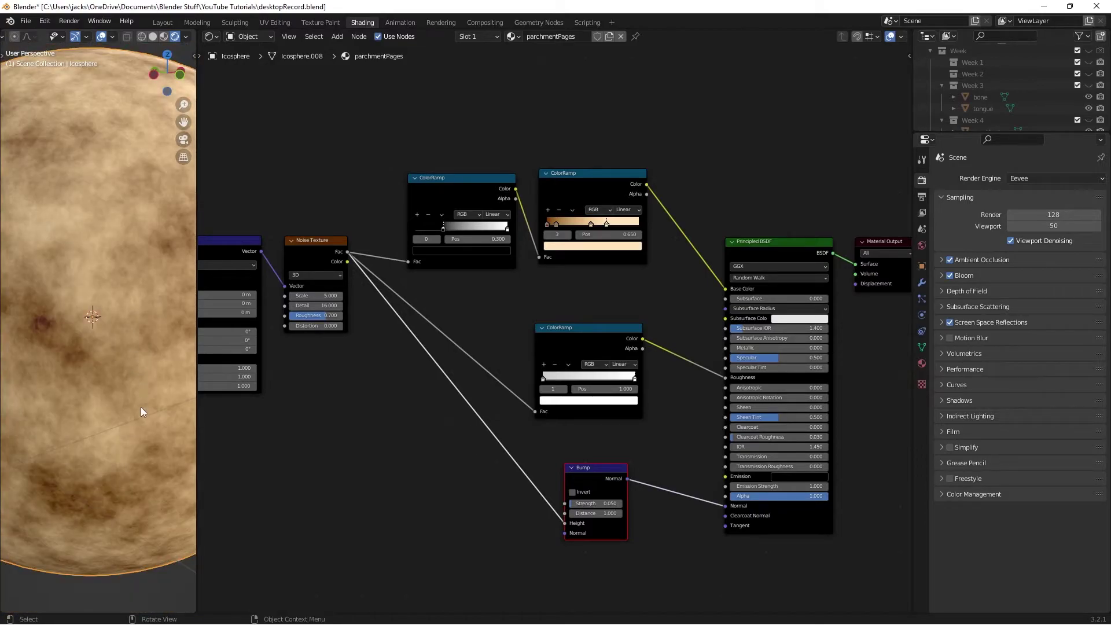
scroll(140, 408, "down", 3)
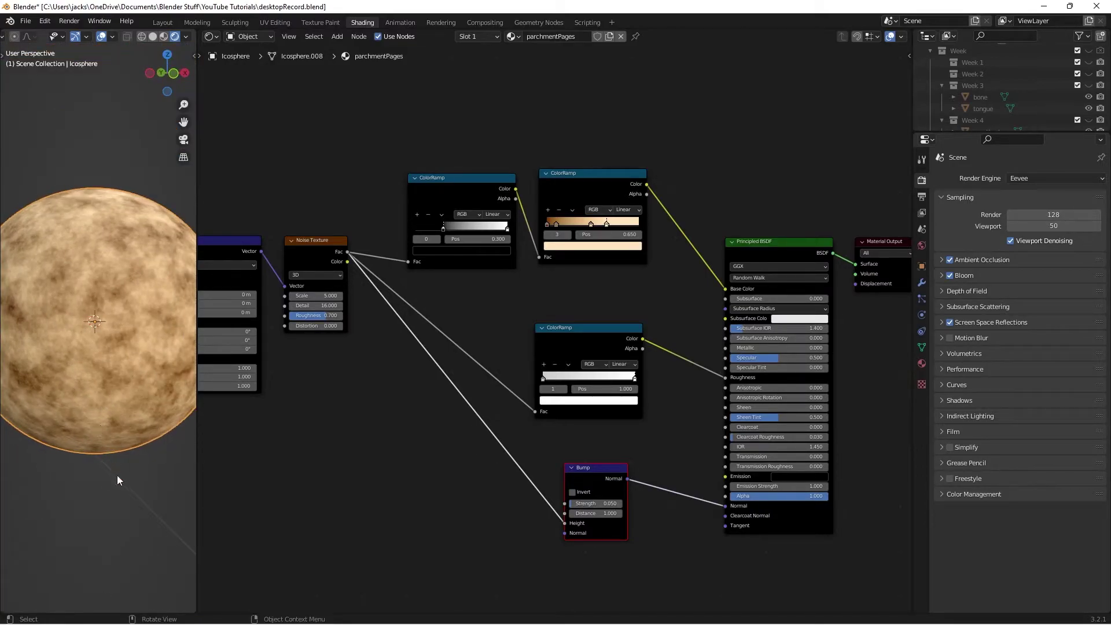
middle_click_drag(52, 320, 71, 333)
scroll(70, 334, "up", 2)
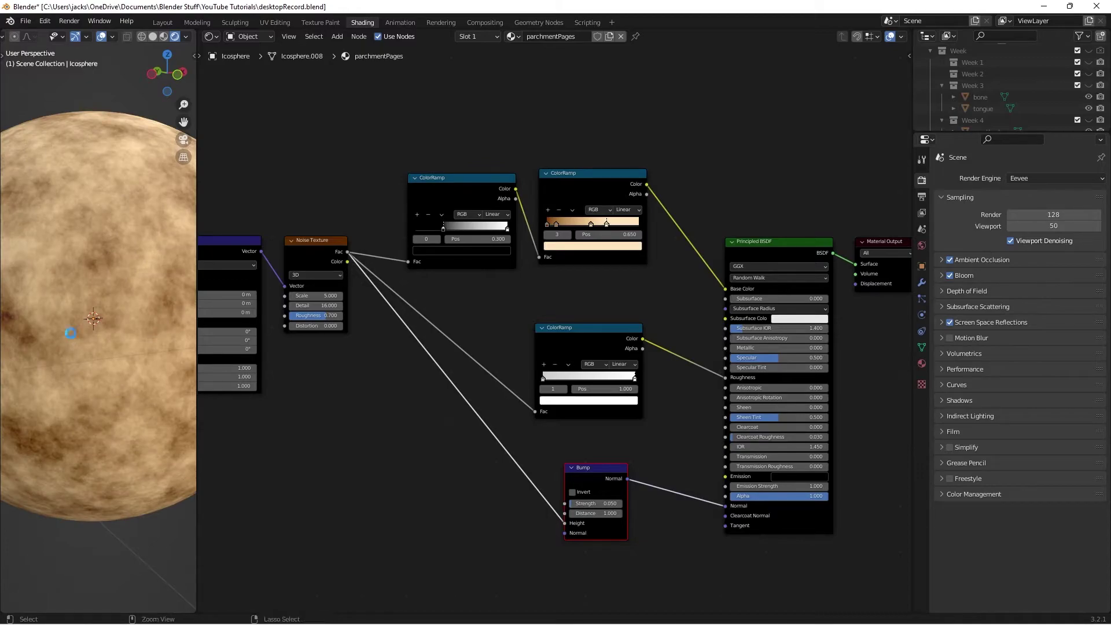
key("ctrl+s")
scroll(69, 332, "down", 3)
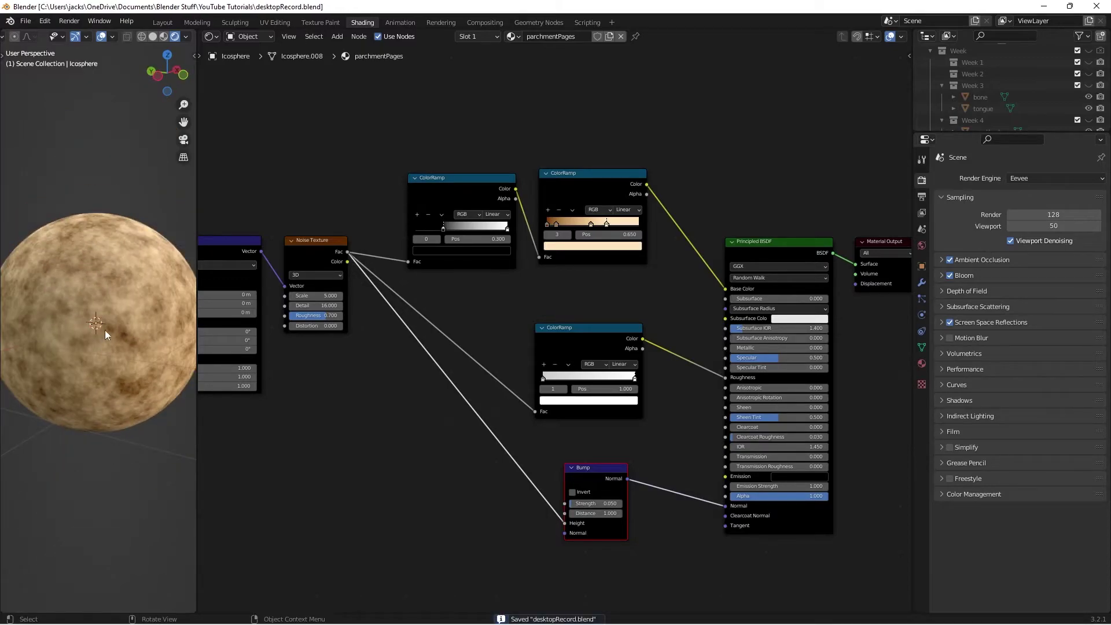
Duplicate the parchmentPages material, rename the copy parchmentPagesBook, and save
middle_click_drag(105, 330, 92, 330)
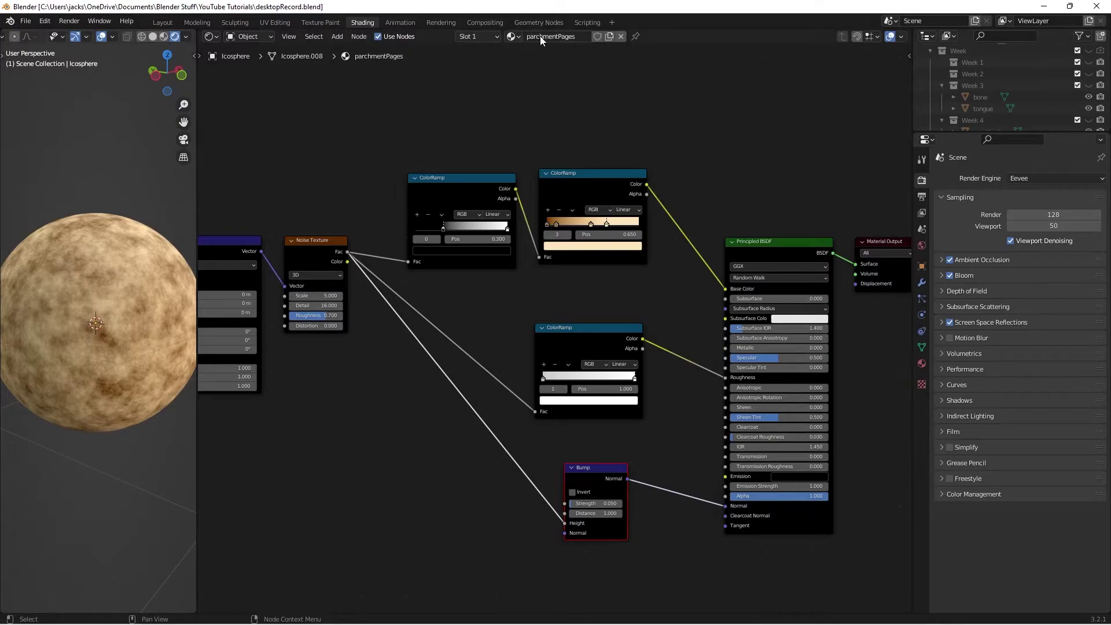
left_click(610, 36)
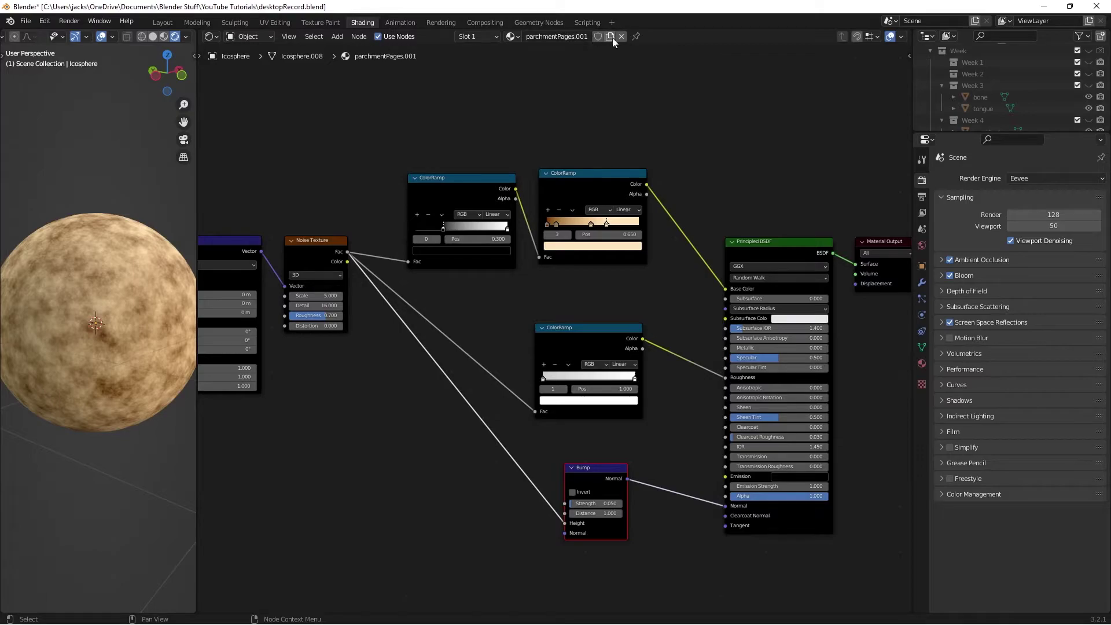
left_click(608, 99)
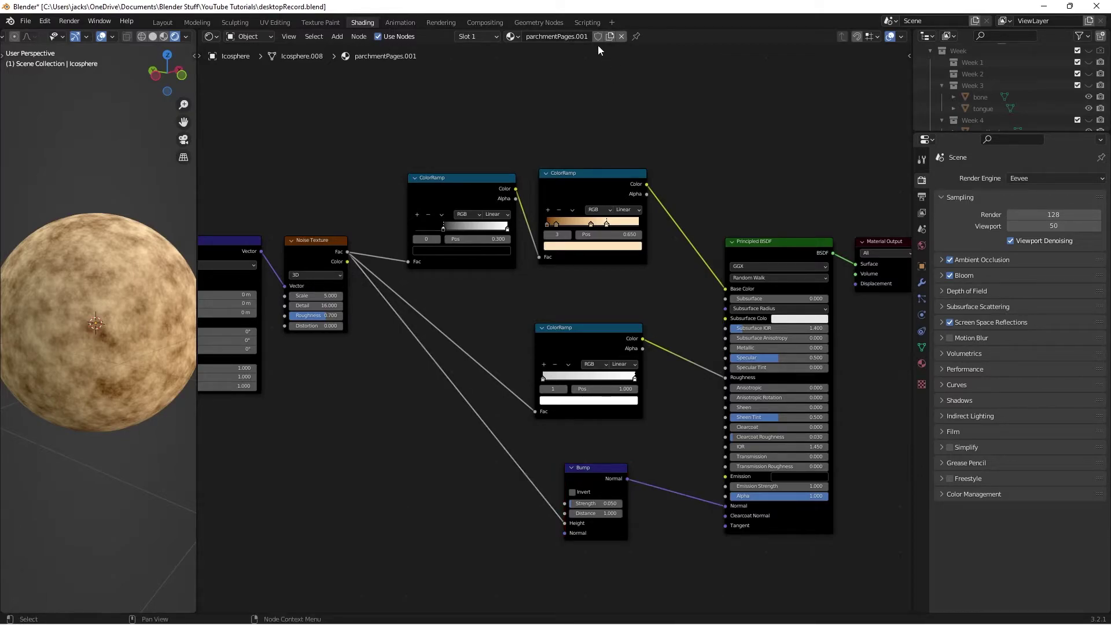
left_click(584, 36)
left_click_drag(589, 37, 576, 36)
type("Book")
key("Return")
key("ctrl+s")
Give both parchmentPages and parchmentPagesBook a fake user, leaving parchmentPagesBook on the sphere
middle_click_drag(530, 105, 537, 103)
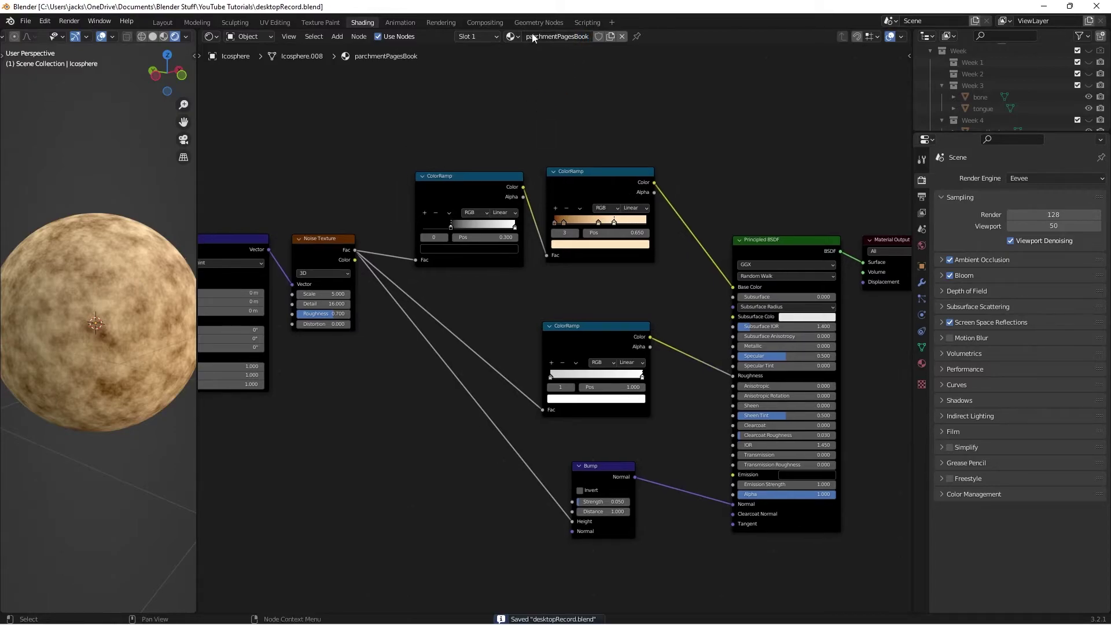
left_click(511, 36)
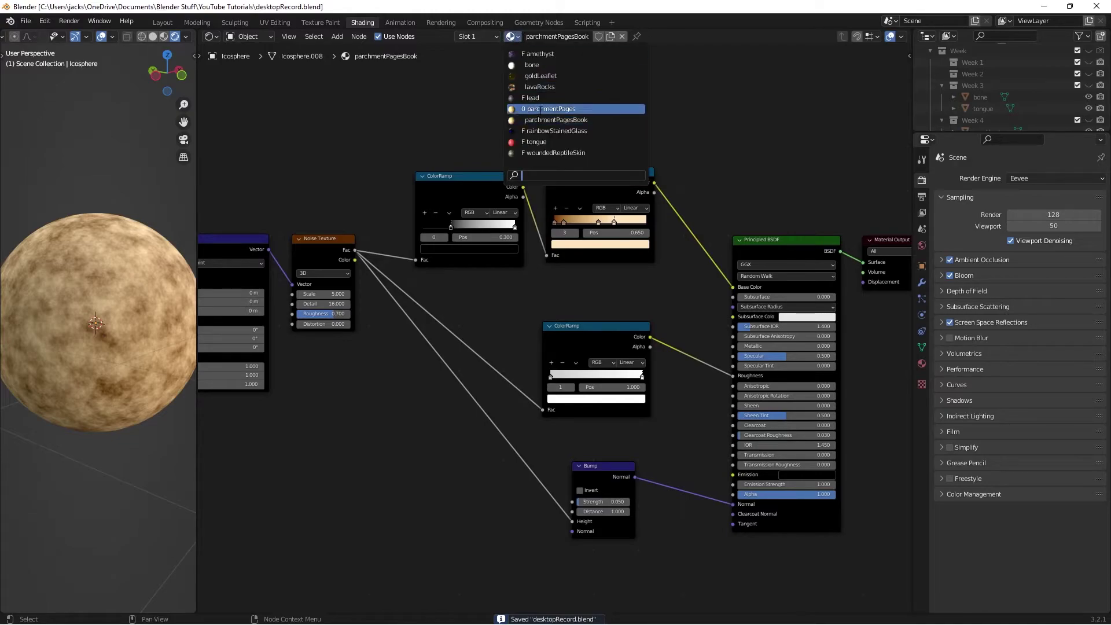
left_click(540, 110)
left_click(596, 37)
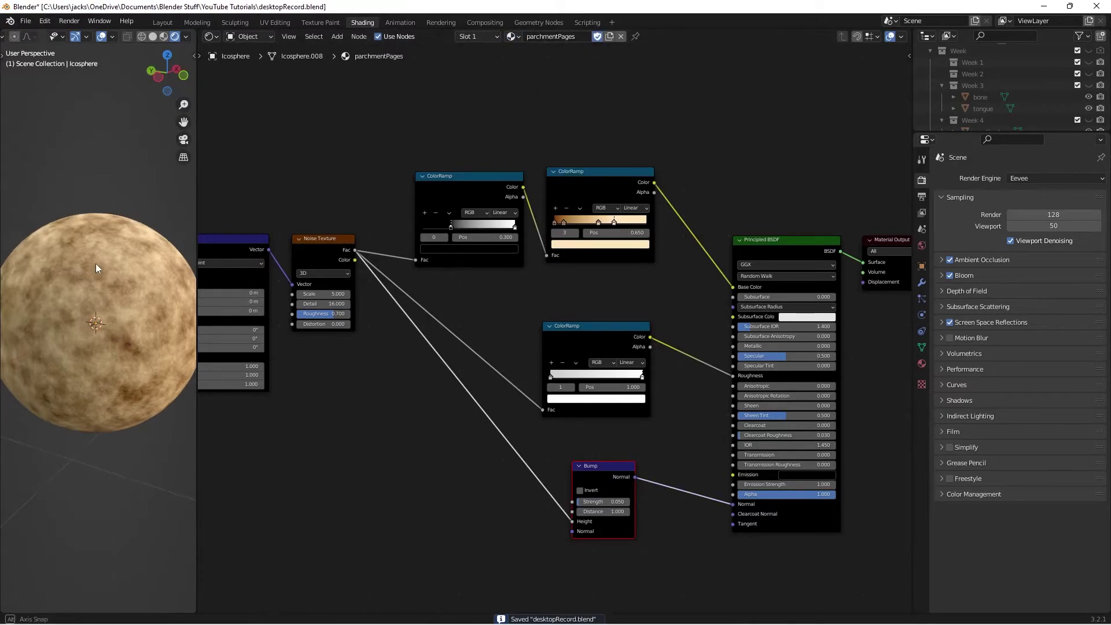
scroll(96, 264, "up", 4)
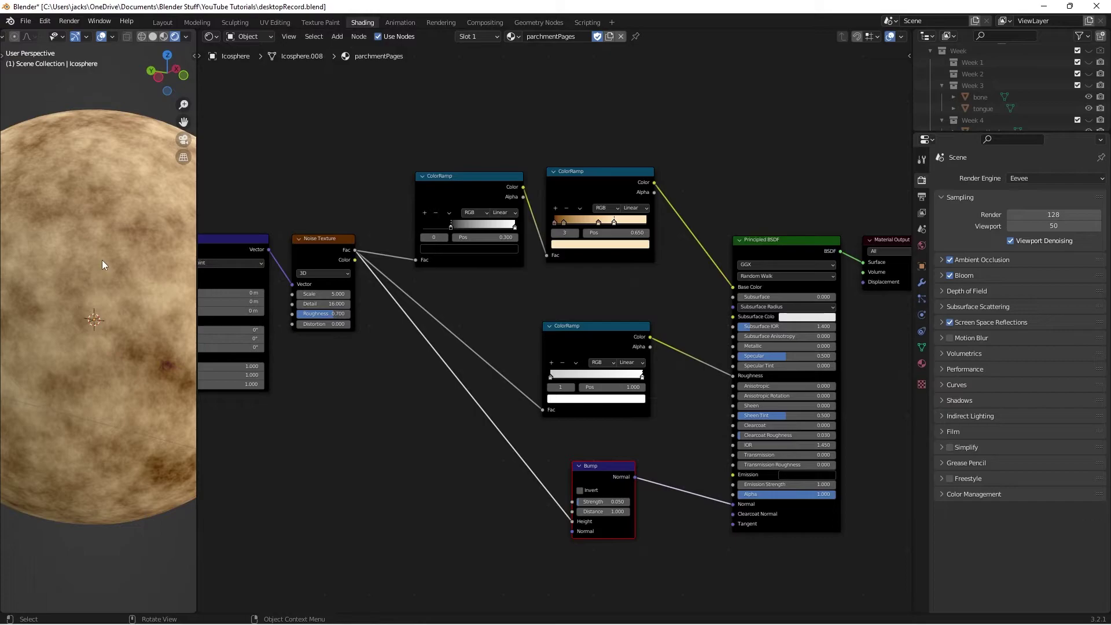
left_click(512, 37)
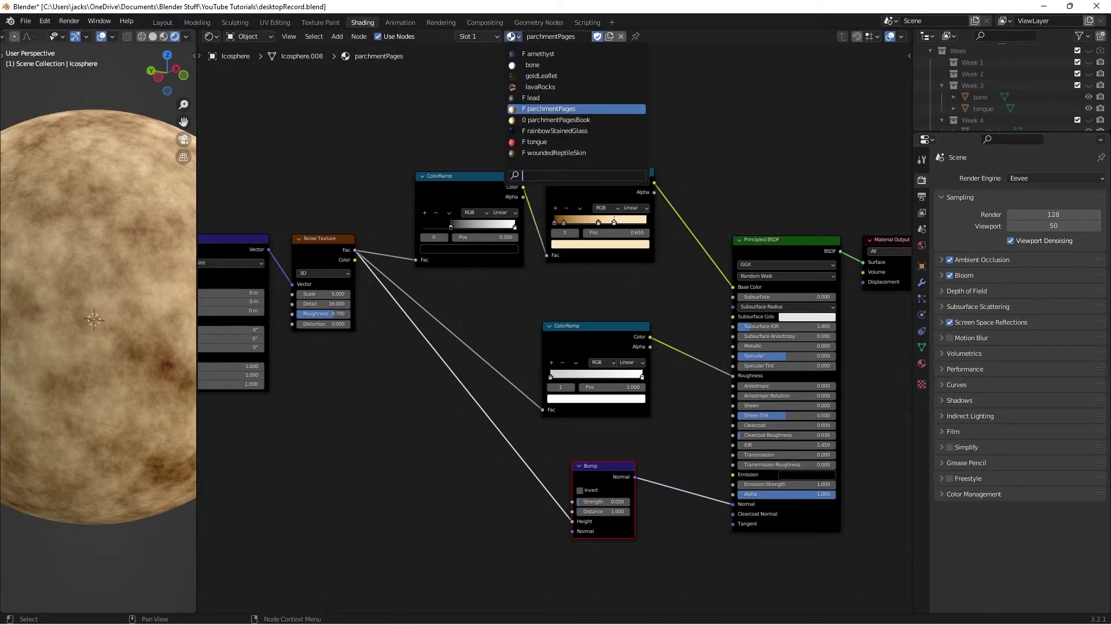
left_click(542, 117)
left_click(598, 36)
key("Home")
Add a Wave Texture below the Noise Texture, driven by the Mapping Vector
left_click_drag(649, 441, 653, 424)
key("shift+a")
left_click(502, 394)
type("waa")
key("Down")
key("Return")
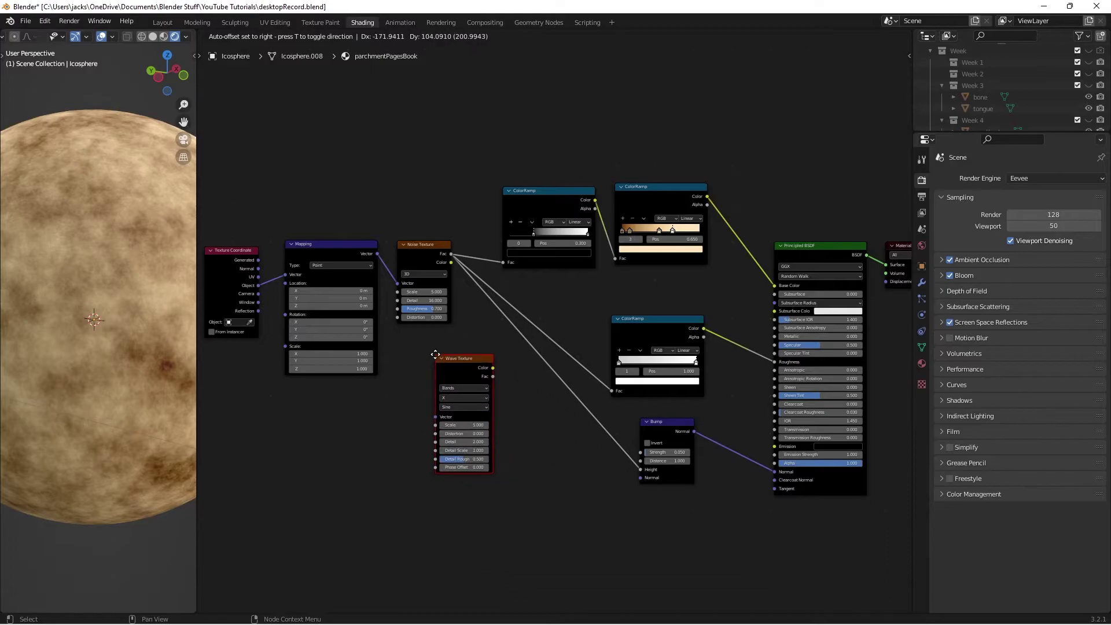
left_click(429, 350)
scroll(404, 407, "up", 2)
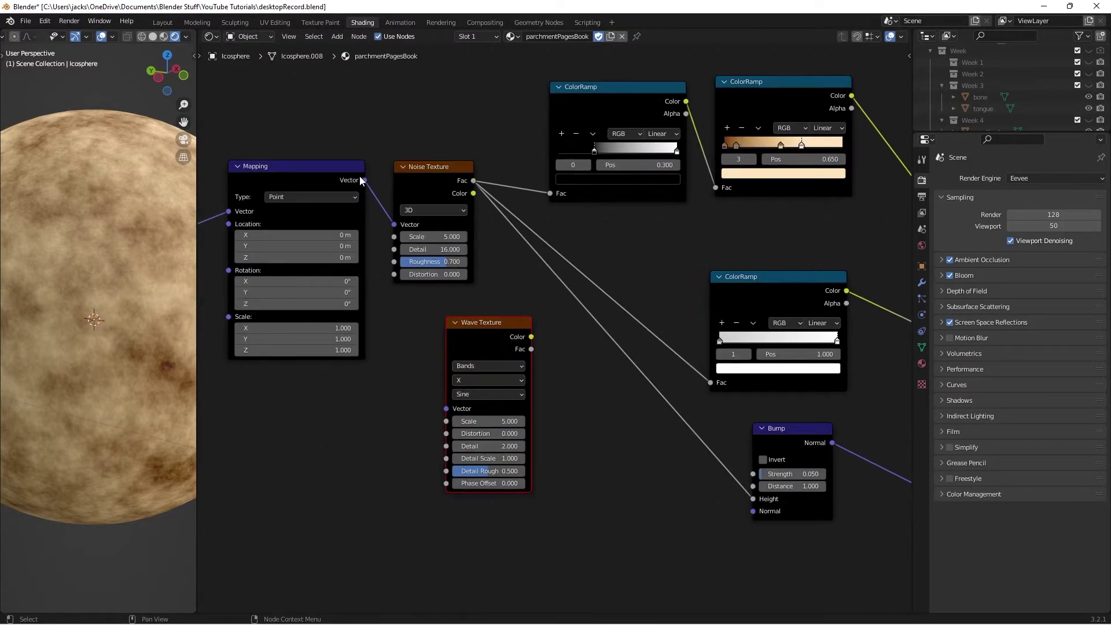
left_click_drag(364, 180, 454, 412)
Preview the Wave Texture on the sphere and set its bands direction to Z
left_click(470, 358, "ctrl+shift")
scroll(490, 406, "down", 1)
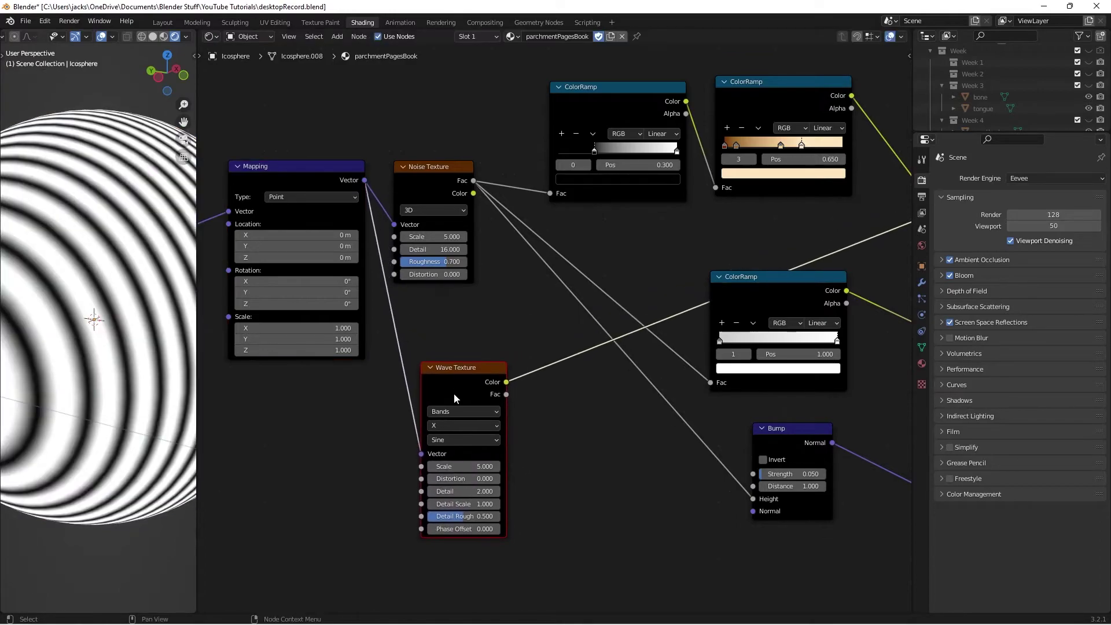
scroll(149, 396, "down", 3)
middle_click_drag(149, 395, 104, 303)
scroll(538, 454, "up", 1)
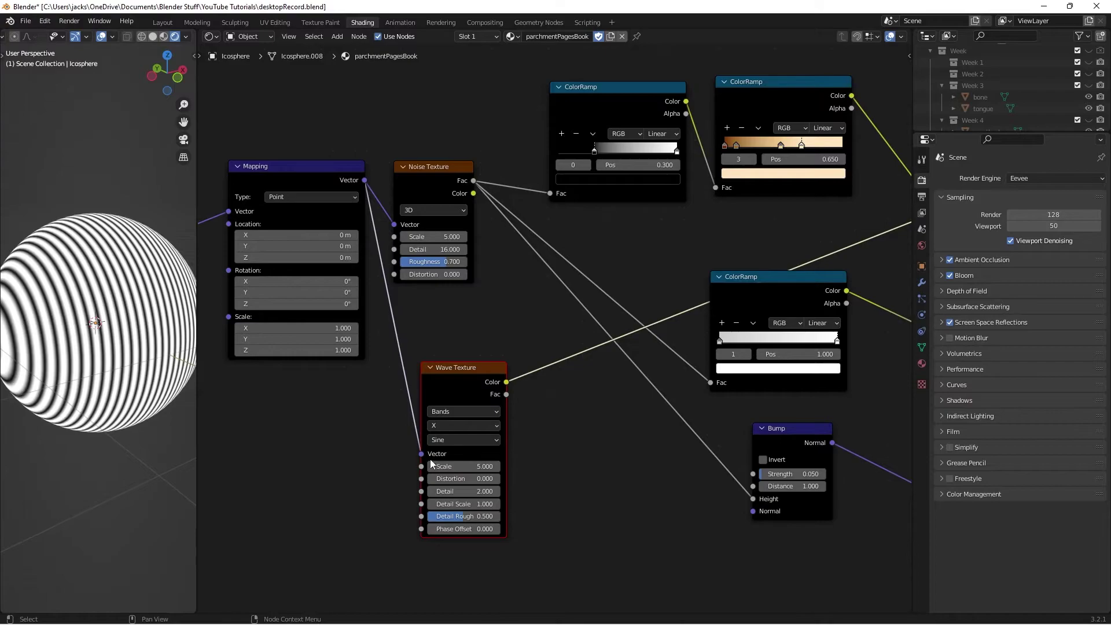
left_click(447, 428)
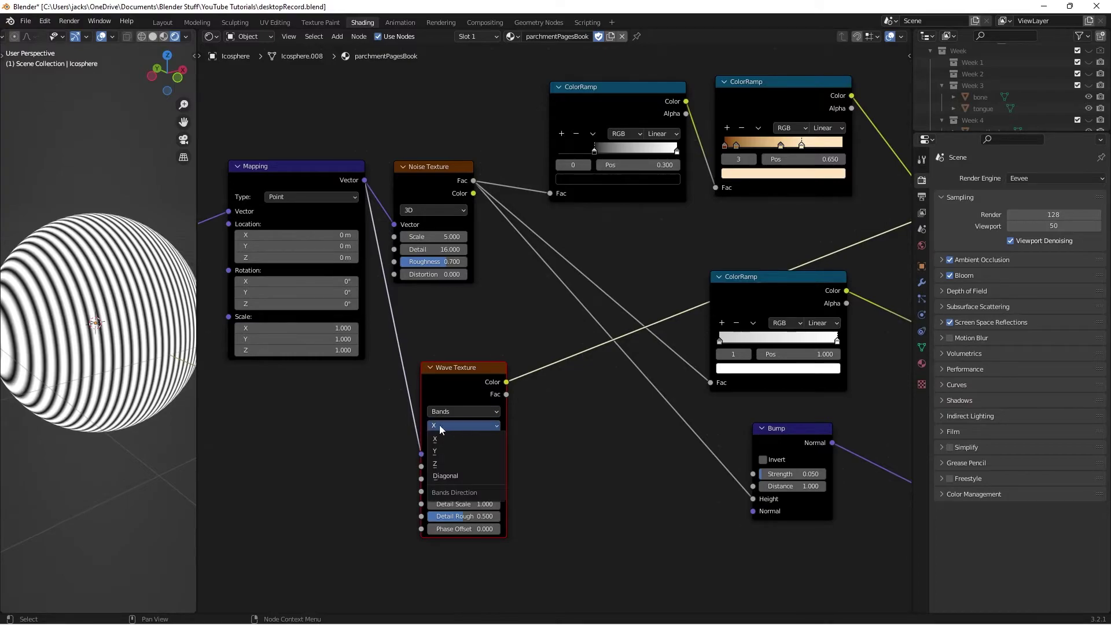
left_click(451, 468)
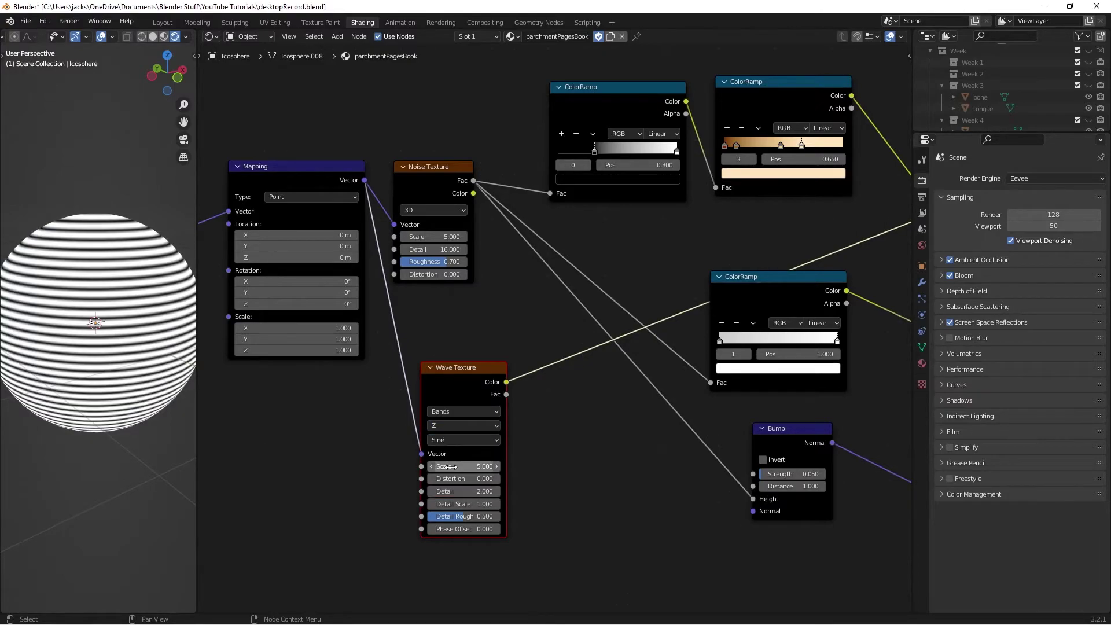
scroll(387, 436, "up", 2)
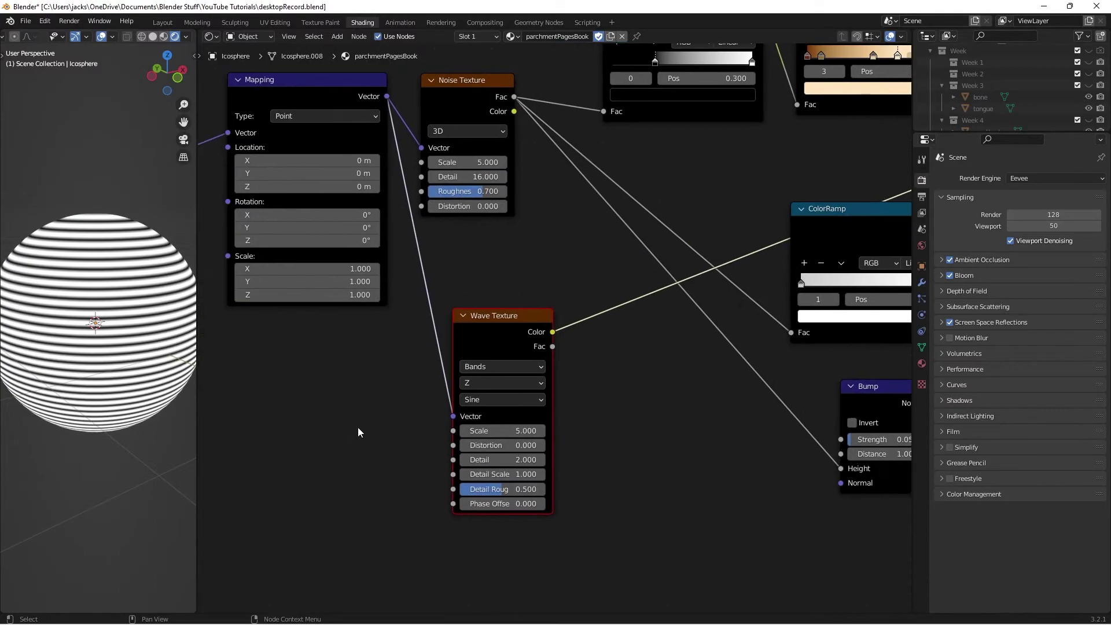
Set the Wave Texture's Scale to 20, Distortion to 5 and Detail to 16
left_click(515, 431)
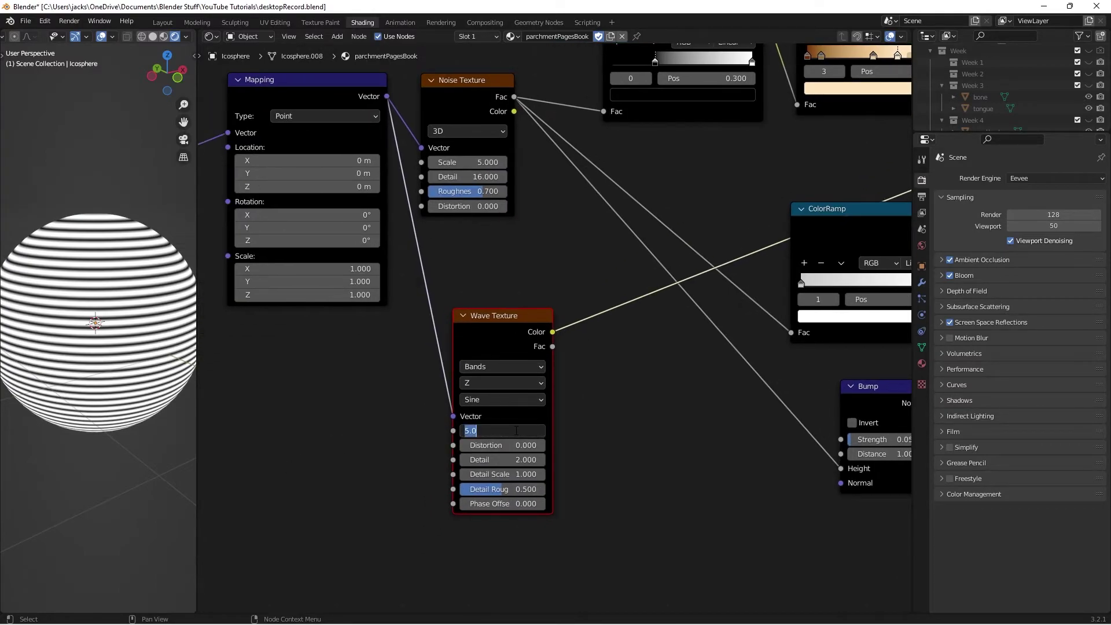
type("20")
key("Return")
left_click(519, 444)
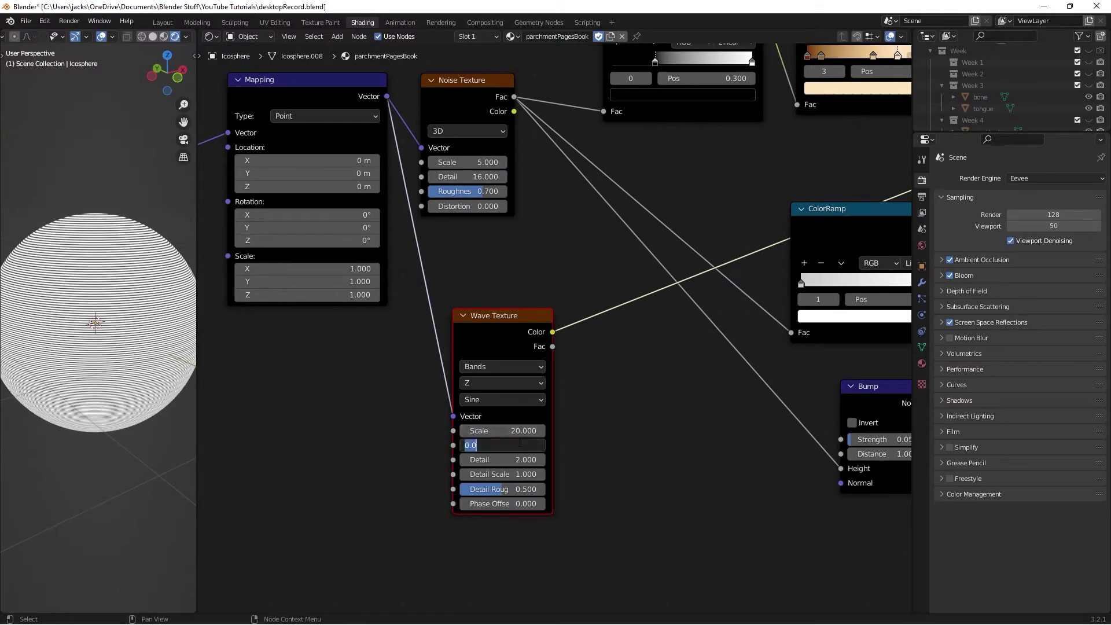
type("5")
key("Return")
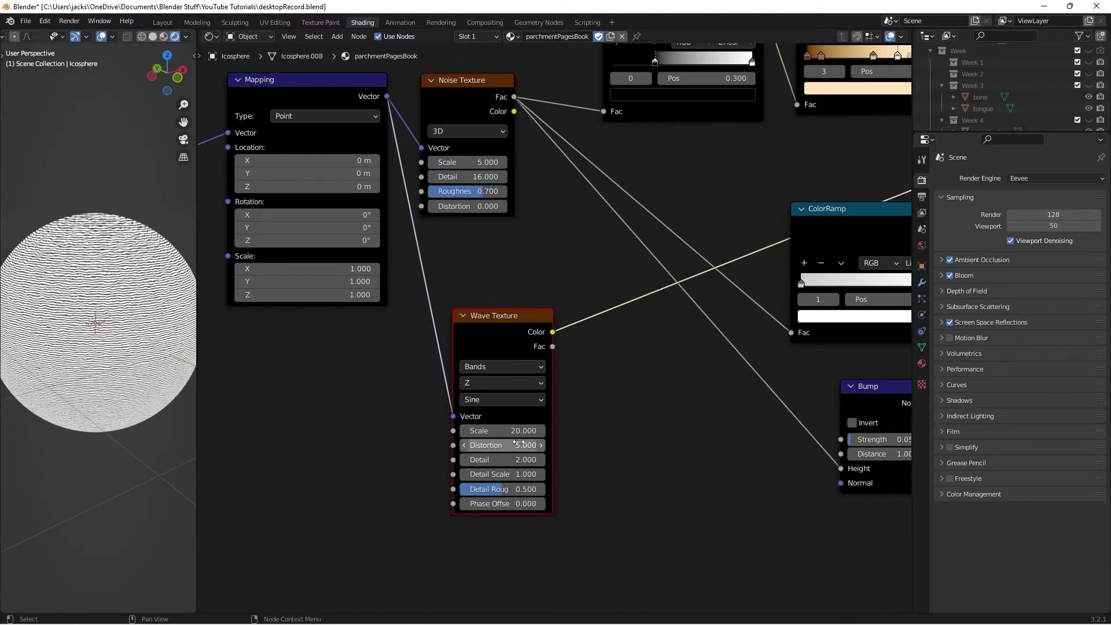
left_click(524, 459)
type("16")
key("Return")
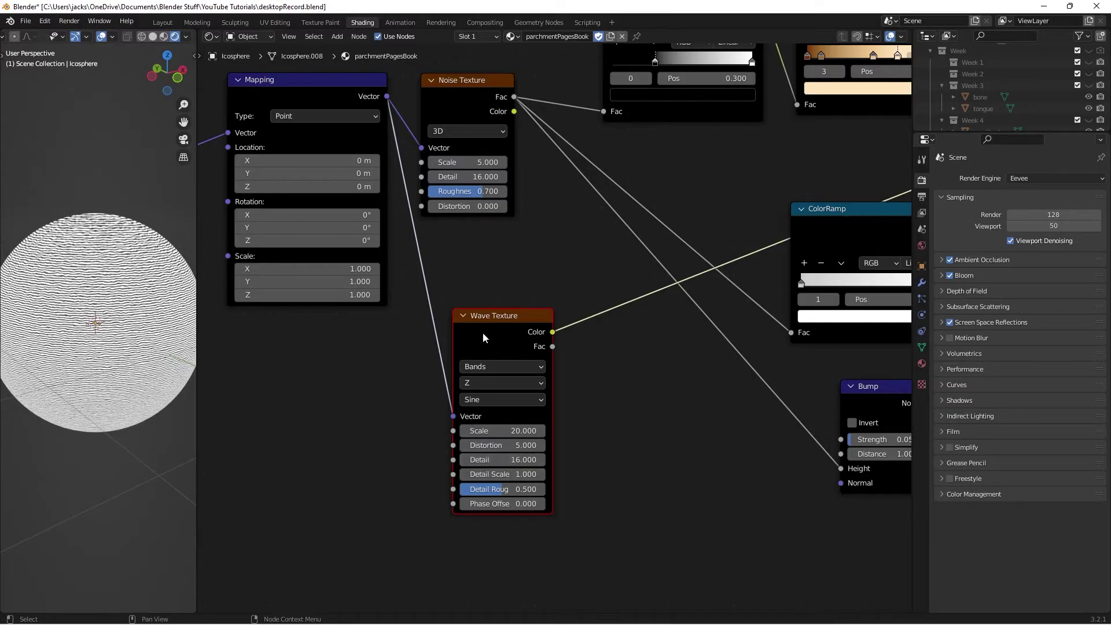
Save the file and add a second Bump node to the right of the Wave Texture
key("ctrl+s")
scroll(613, 362, "down", 2)
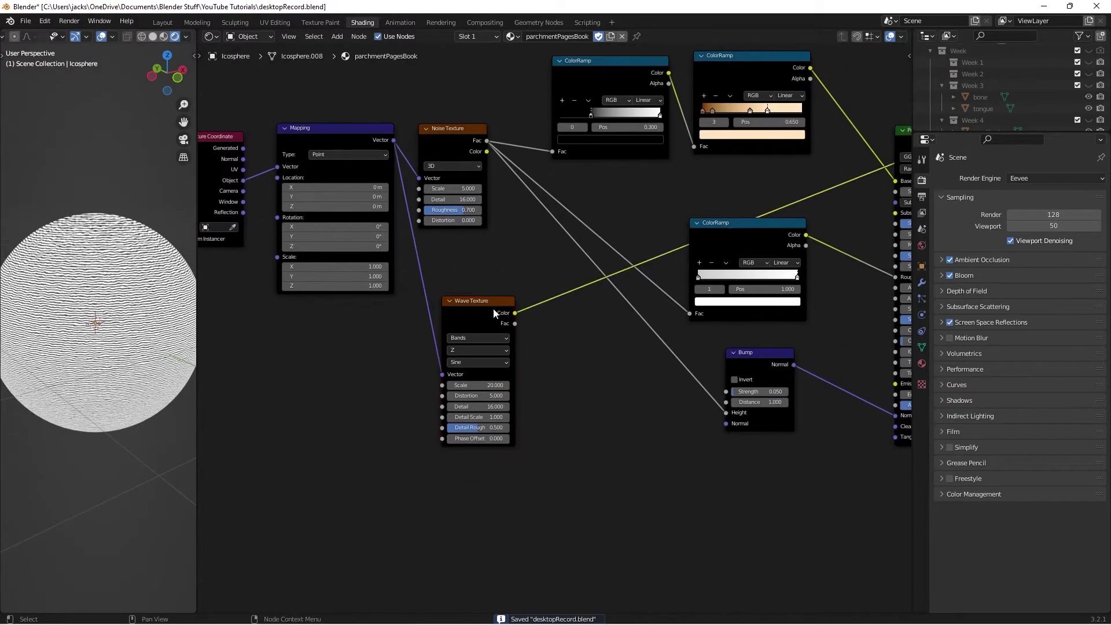
left_click_drag(481, 303, 466, 315)
key("shift+a")
left_click(485, 284)
type("bump")
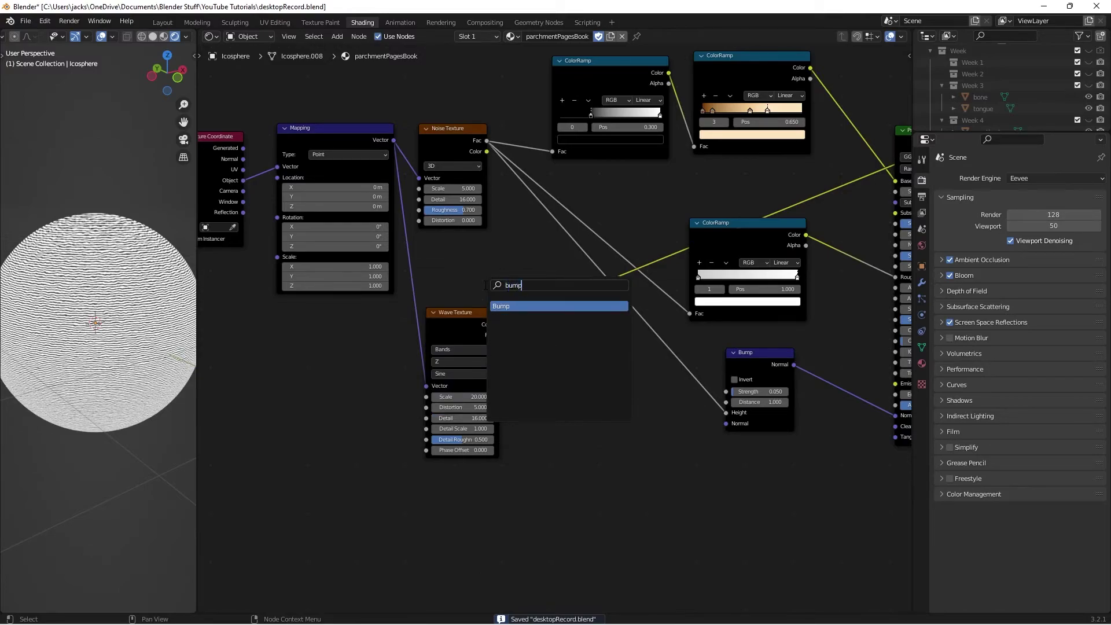
key("Return")
left_click(587, 354)
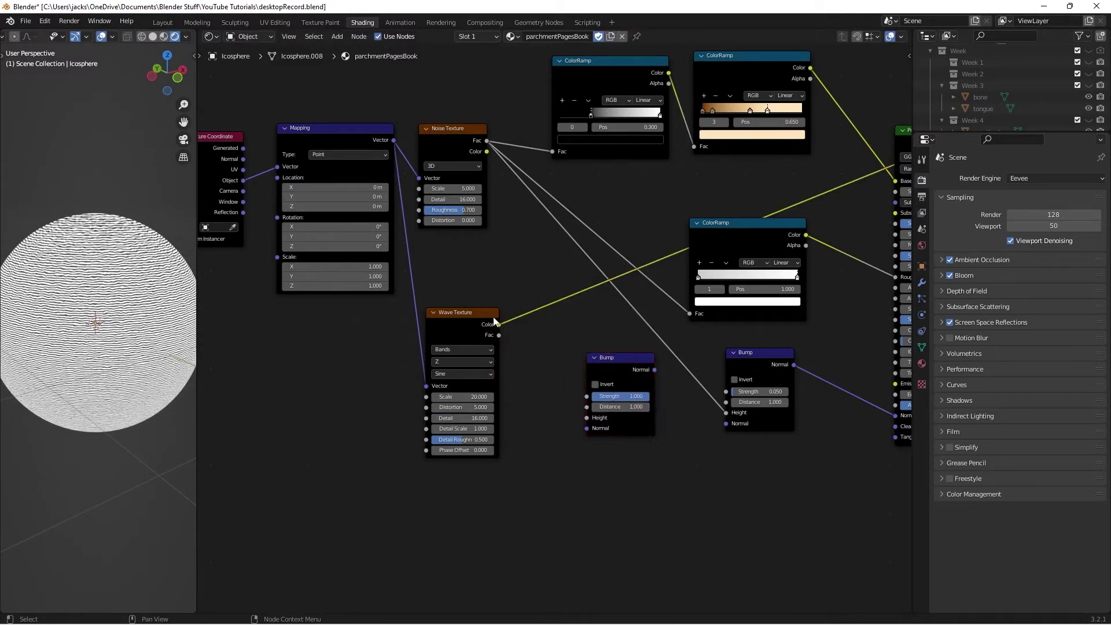
Link Wave Texture Color to the new Bump's Height and its Normal into the original Bump
left_click_drag(498, 324, 587, 416)
left_click_drag(609, 368, 623, 499)
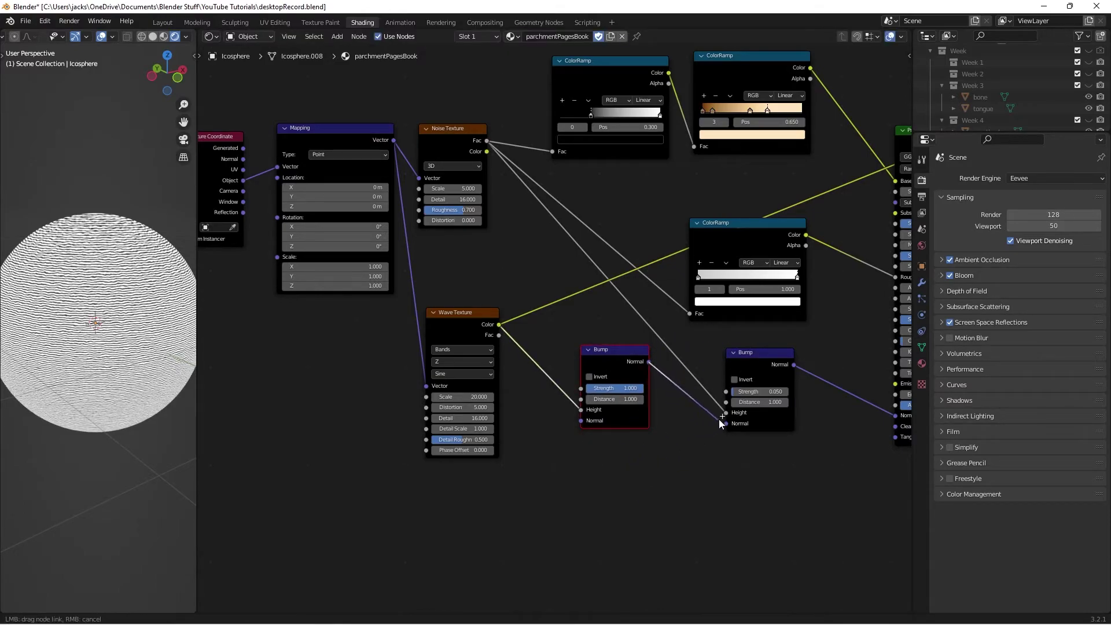
left_click_drag(721, 423, 727, 423)
left_click_drag(769, 351, 768, 360)
scroll(817, 342, "down", 3)
middle_click_drag(817, 347, 567, 405)
Route the Principled BSDF back to the Material Output and orbit around the parchment sphere
left_click(683, 240, "ctrl+shift")
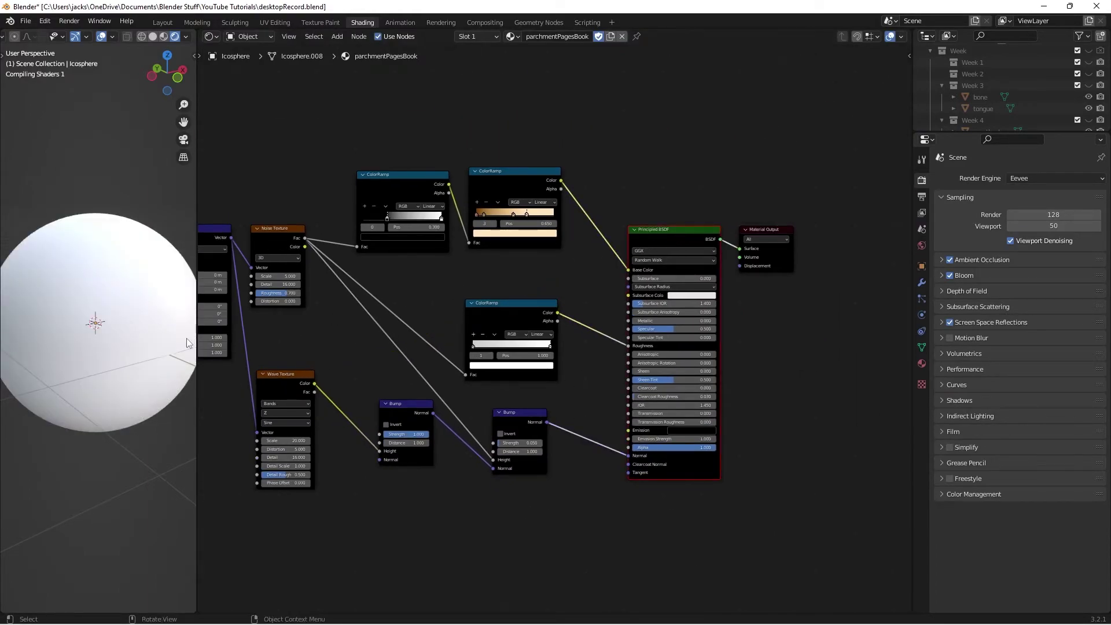
scroll(114, 337, "up", 2)
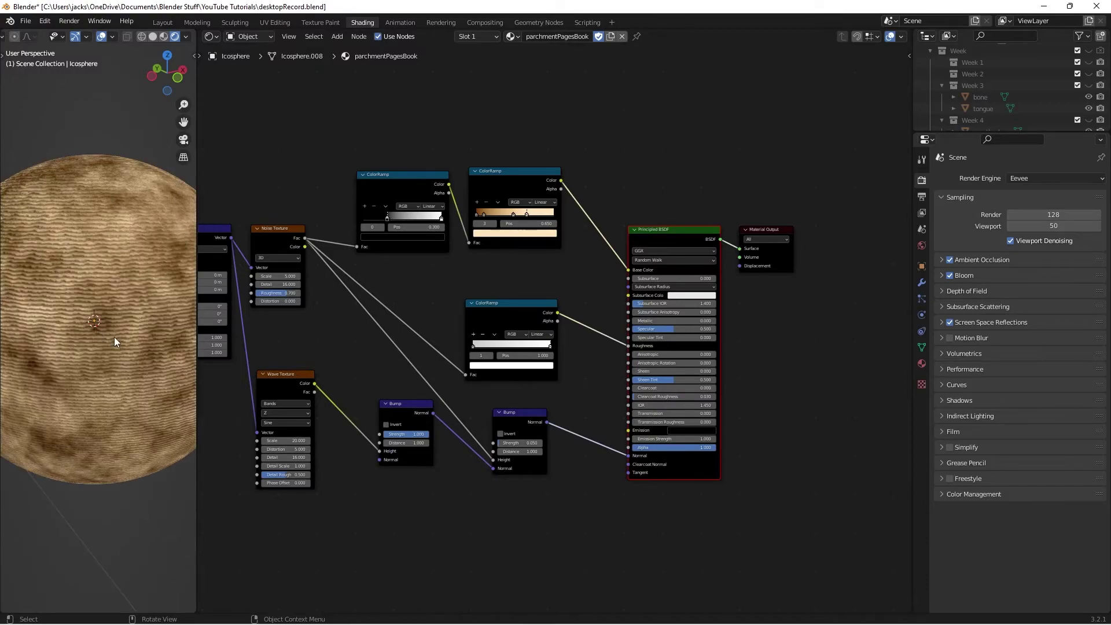
middle_click_drag(54, 334, 124, 319)
scroll(135, 319, "up", 2)
scroll(100, 297, "down", 2)
scroll(388, 350, "up", 3)
scroll(380, 346, "up", 1)
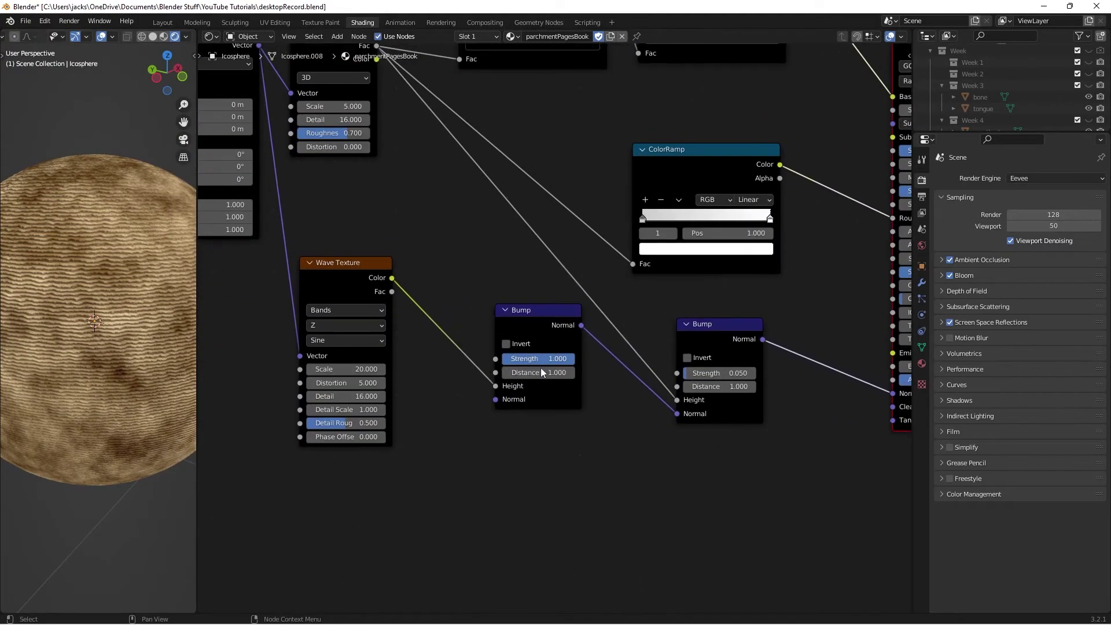
Try wave bump Strength values of 0.75 and then 0.1, inspecting the ridges
left_click(541, 359)
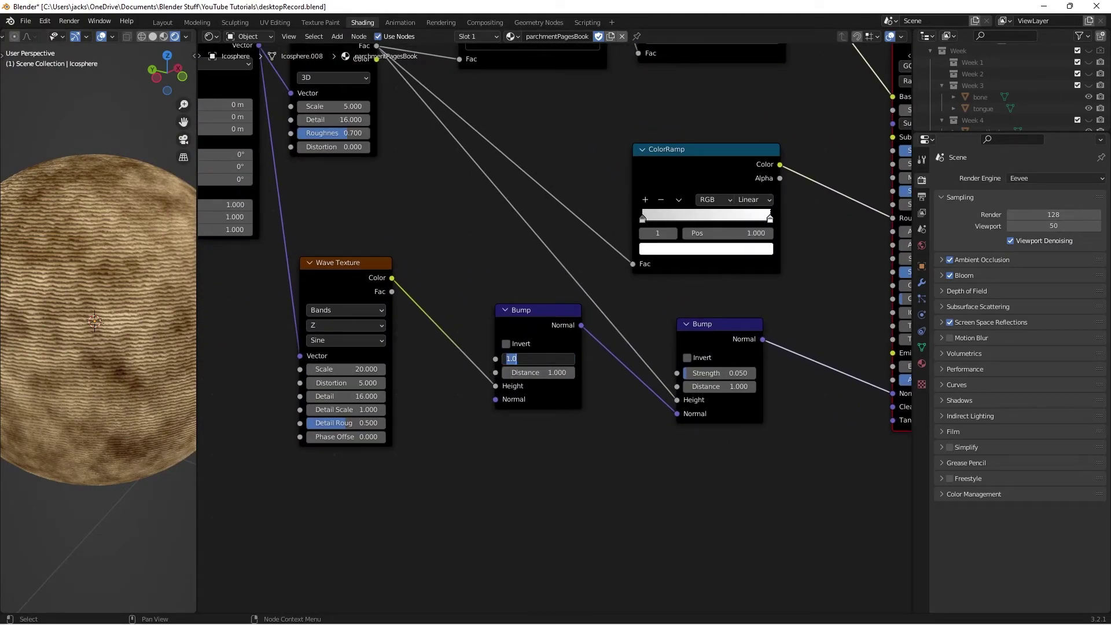
type(".75")
key("Return")
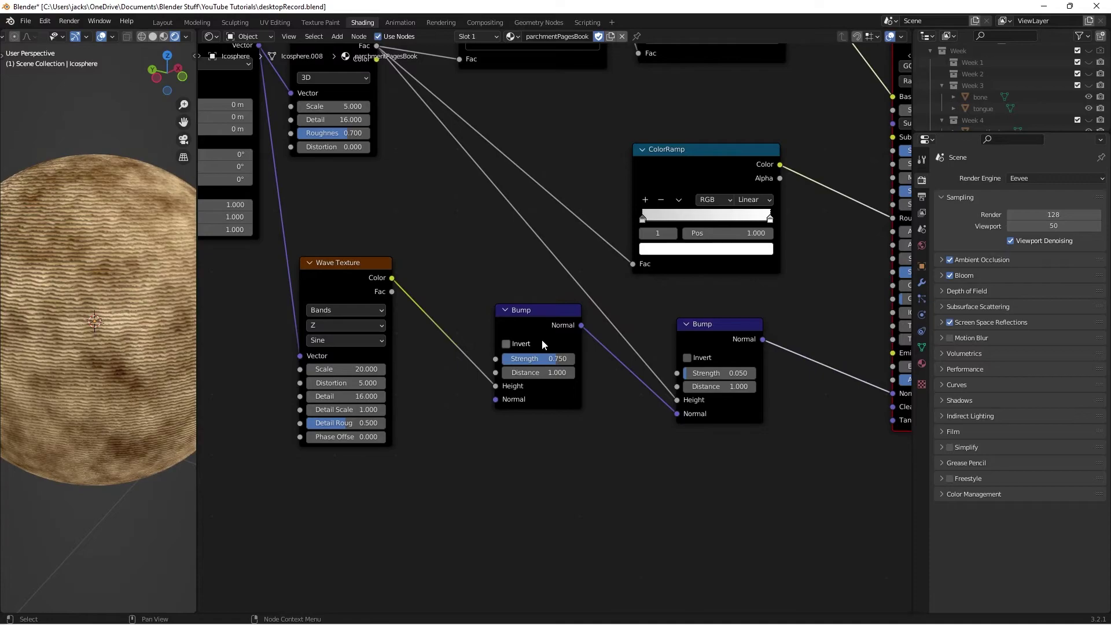
middle_click_drag(62, 308, 116, 311)
scroll(116, 311, "up", 1)
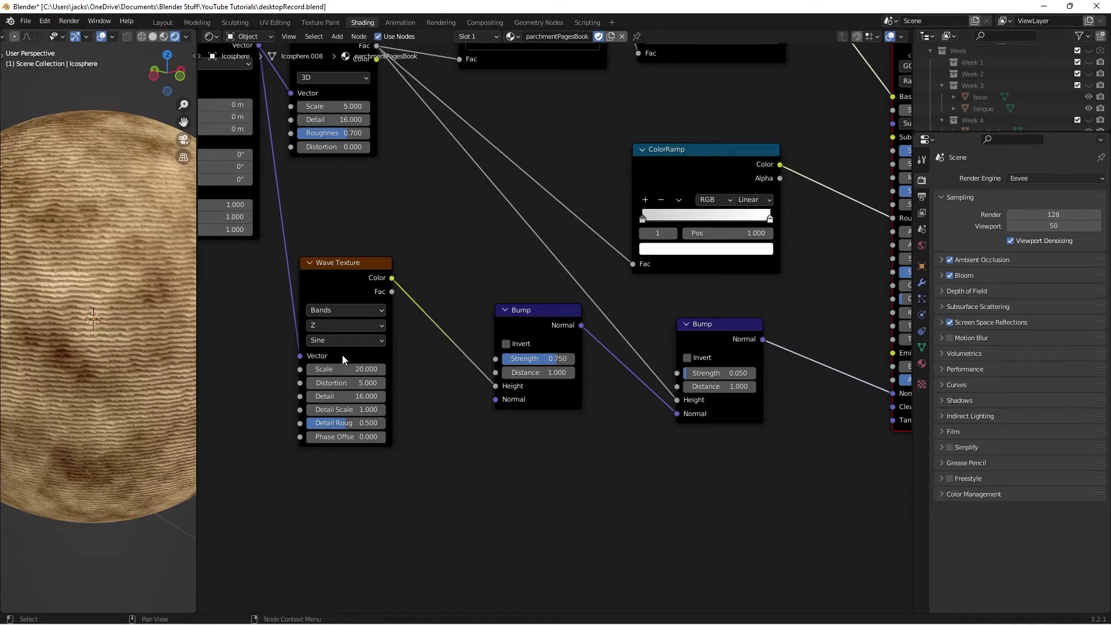
left_click(555, 358)
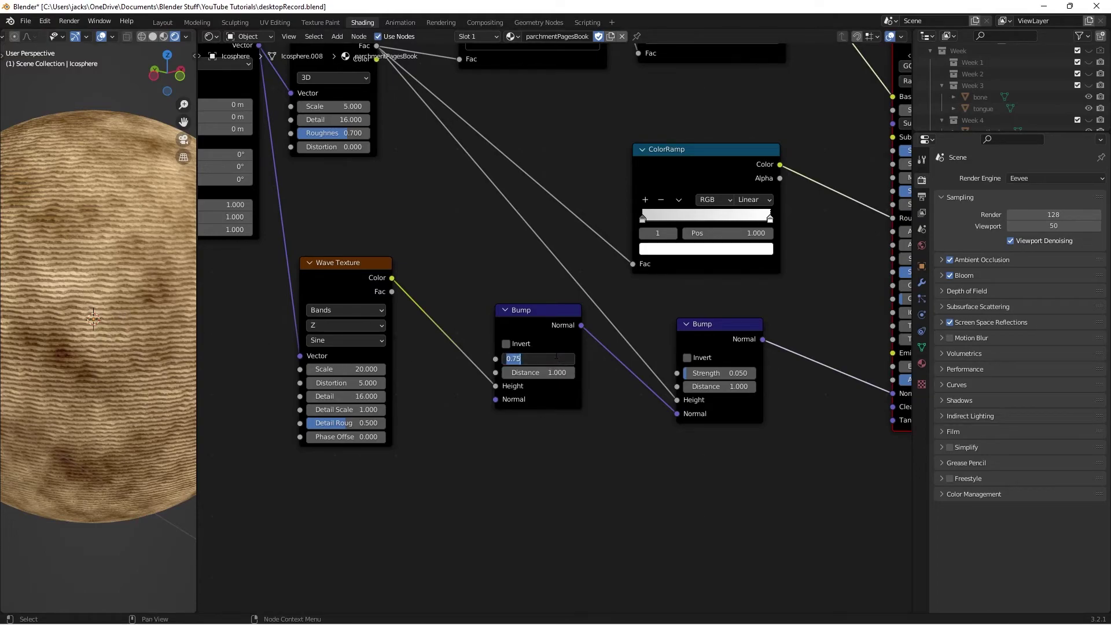
key("BackSpace")
type("0.1")
key("Return")
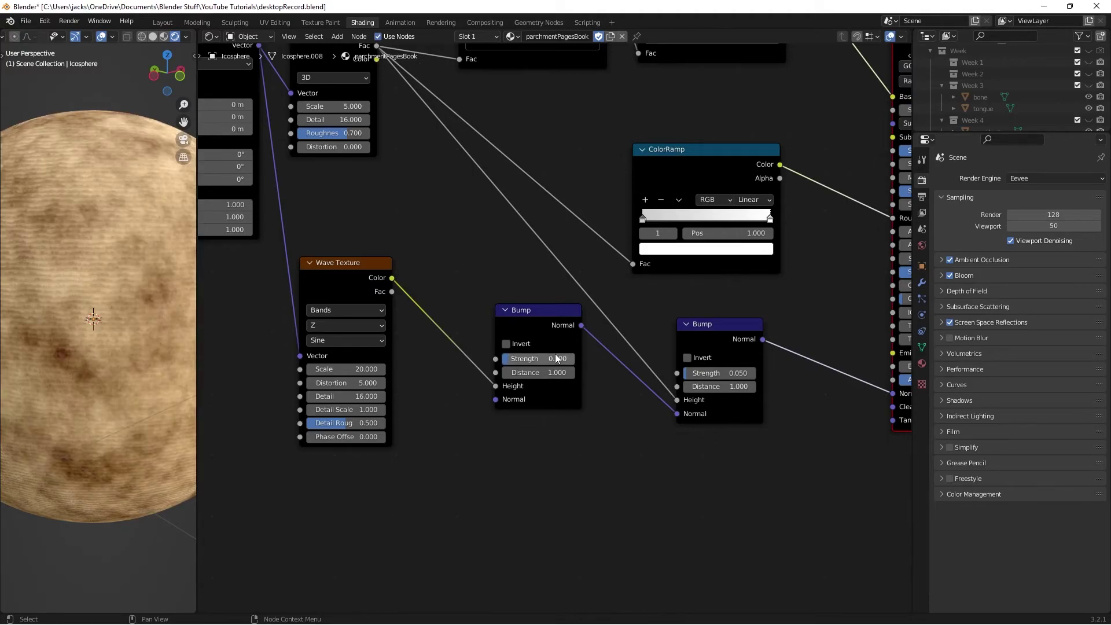
Adjust the wave bump Strength to 0.3, then nudge it up to 0.4
double_click(553, 358)
type(".2")
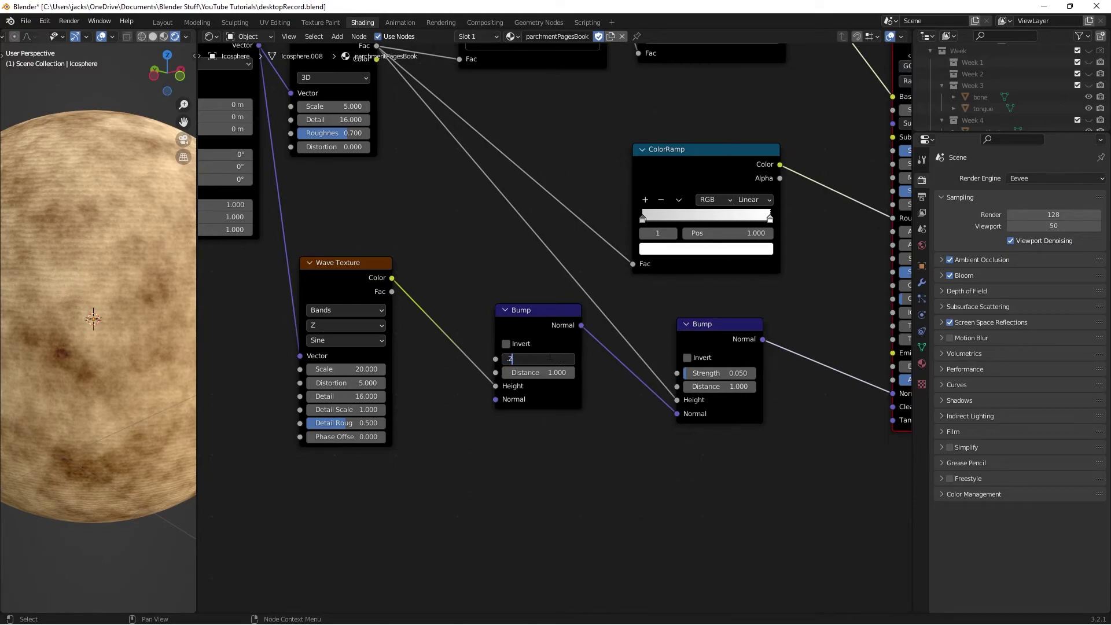
key("BackSpace")
type("3")
key("Return")
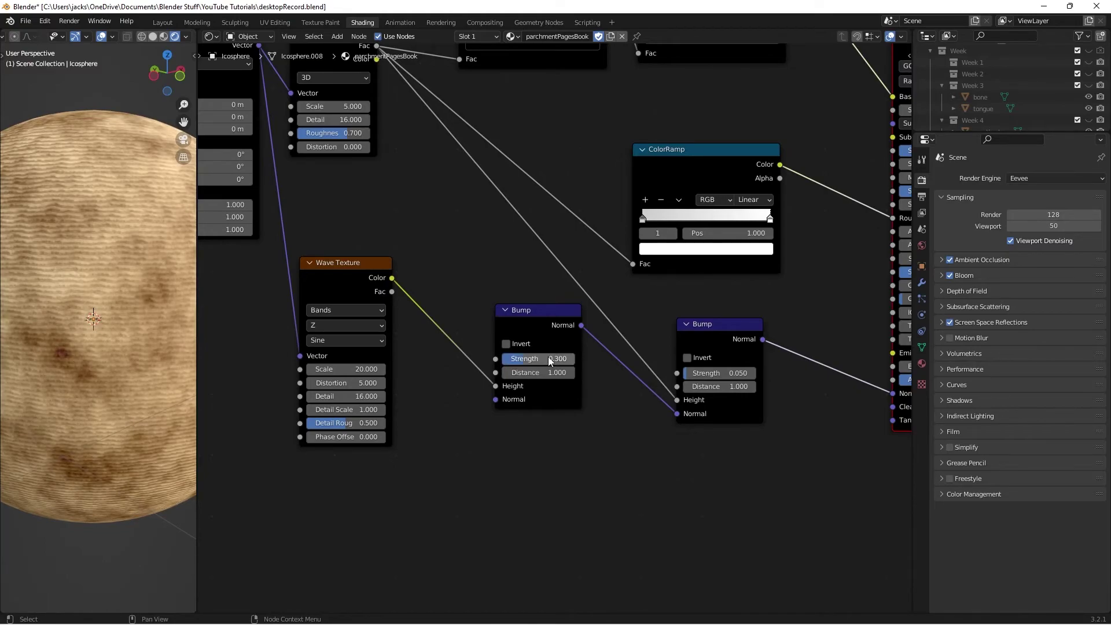
scroll(124, 310, "down", 3)
middle_click_drag(124, 311, 88, 304)
scroll(88, 304, "up", 2)
left_click_drag(540, 353, 547, 353)
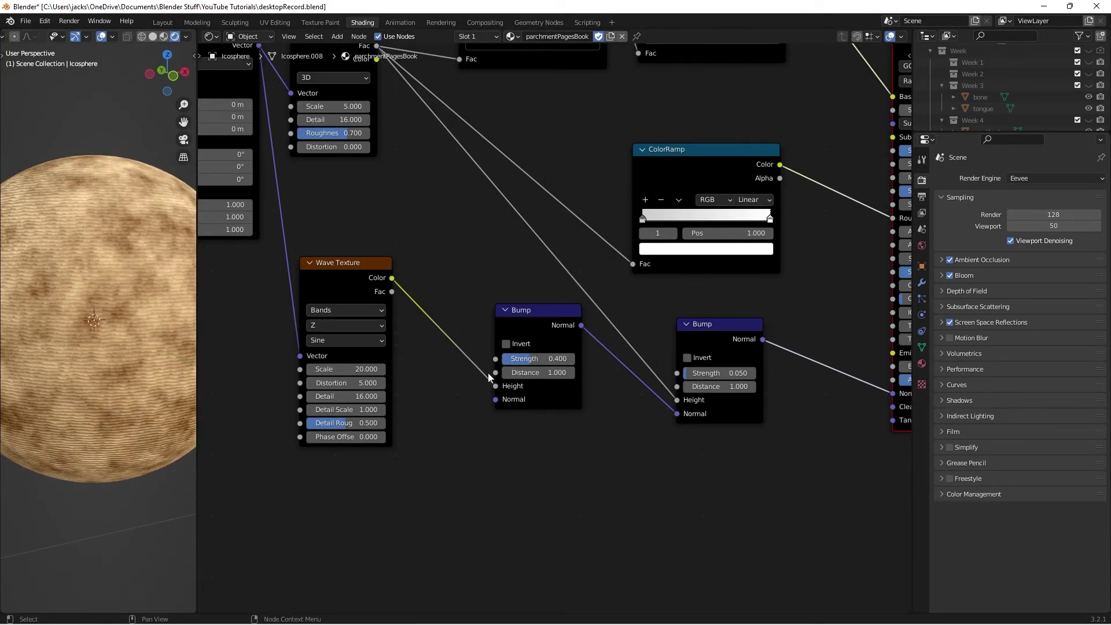
Set the wave bump Strength to 0.5 and orbit to check the sphere
scroll(155, 292, "up", 2)
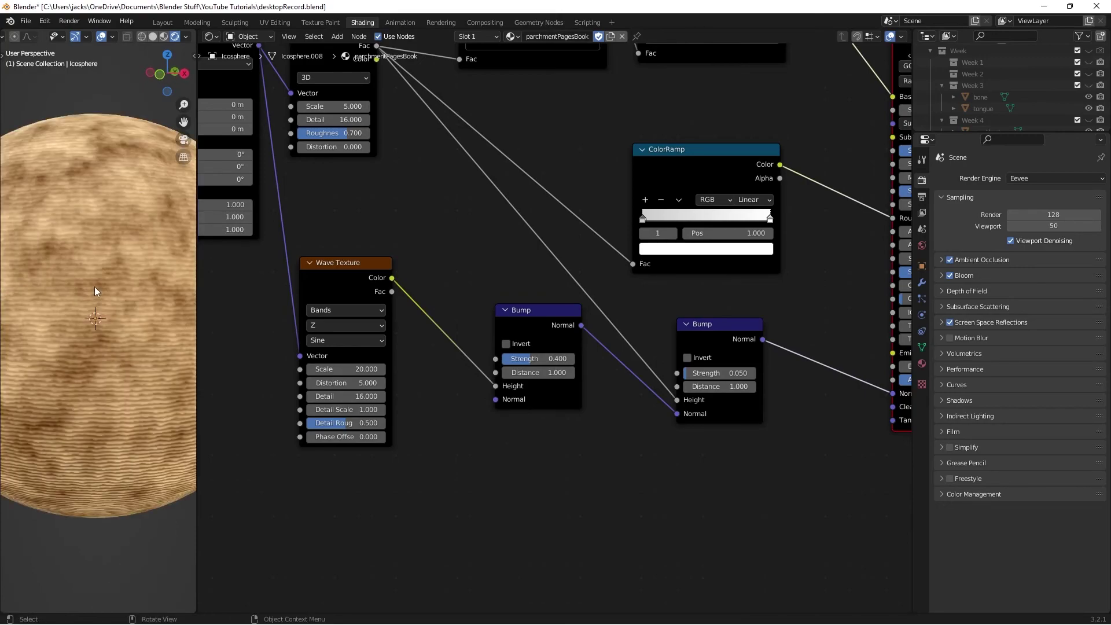
left_click(533, 360)
type("3")
key("BackSpace")
type(".5")
key("Return")
scroll(21, 304, "down", 2)
middle_click_drag(21, 303, 114, 314)
scroll(113, 311, "up", 2)
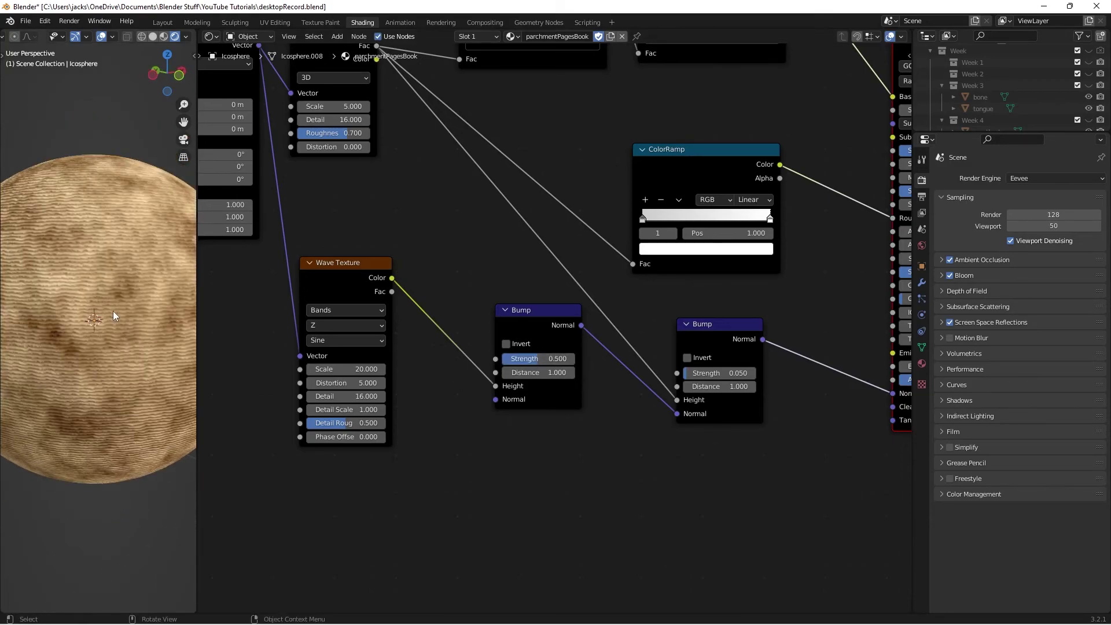
key("ctrl+s")
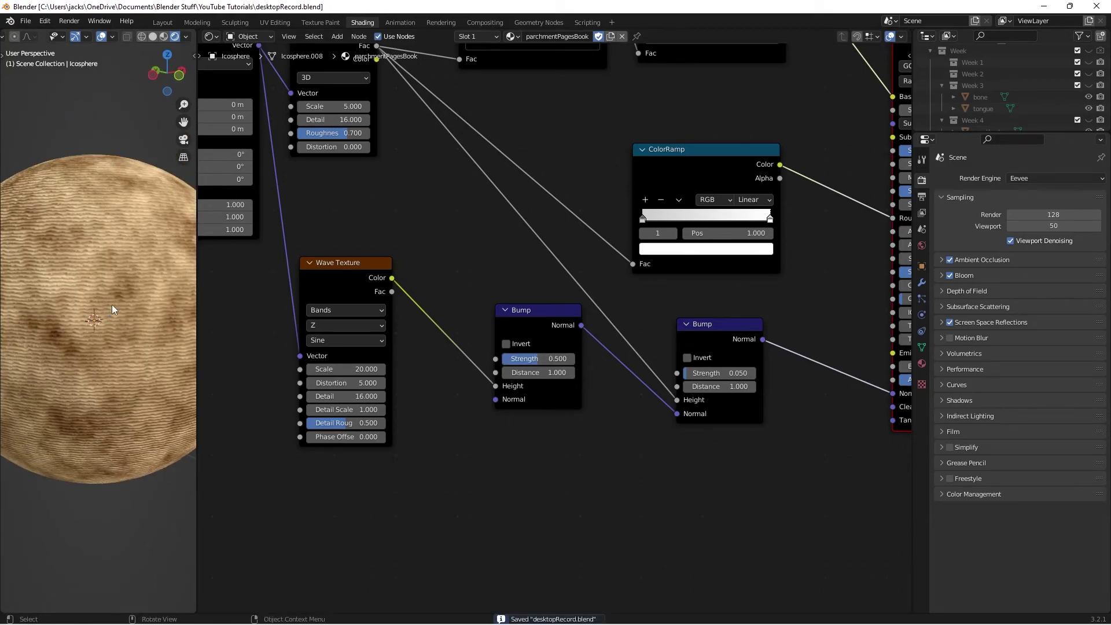
left_click(112, 307)
scroll(108, 312, "down", 2)
middle_click_drag(104, 318, 101, 355)
scroll(103, 450, "up", 4)
key("ctrl+s")
scroll(29, 355, "down", 3)
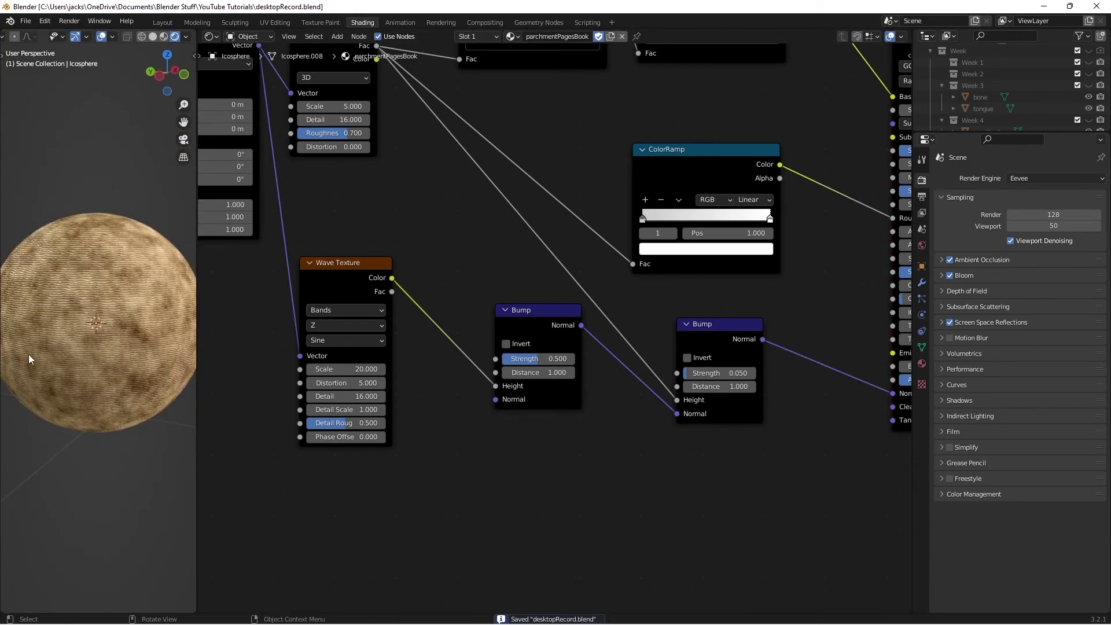
middle_click_drag(29, 354, 85, 369)
scroll(86, 370, "up", 3)
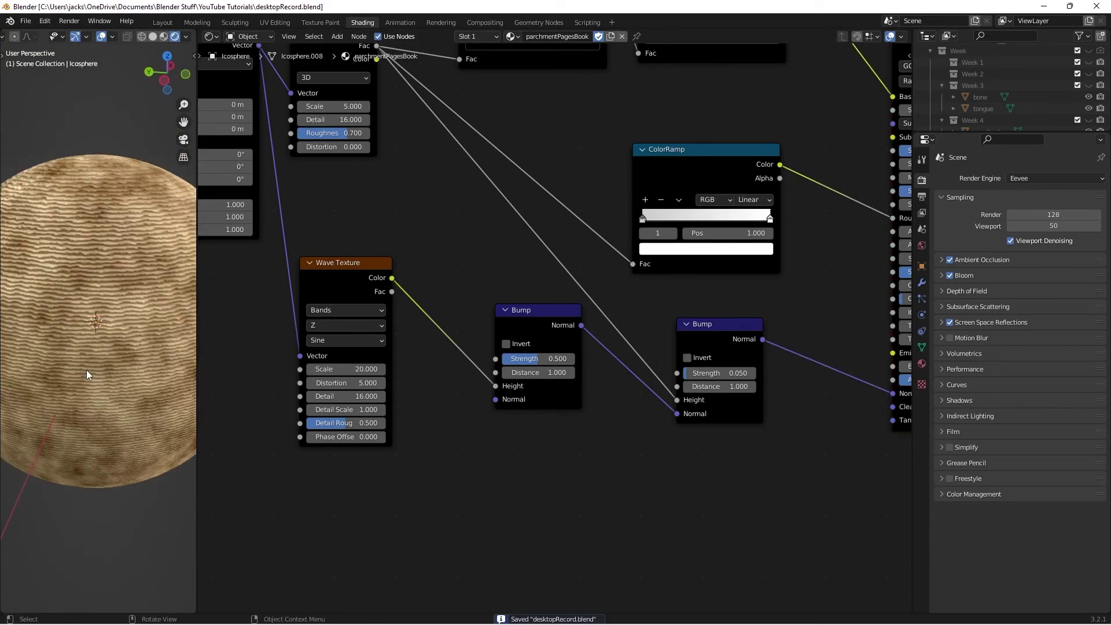
left_click(176, 272)
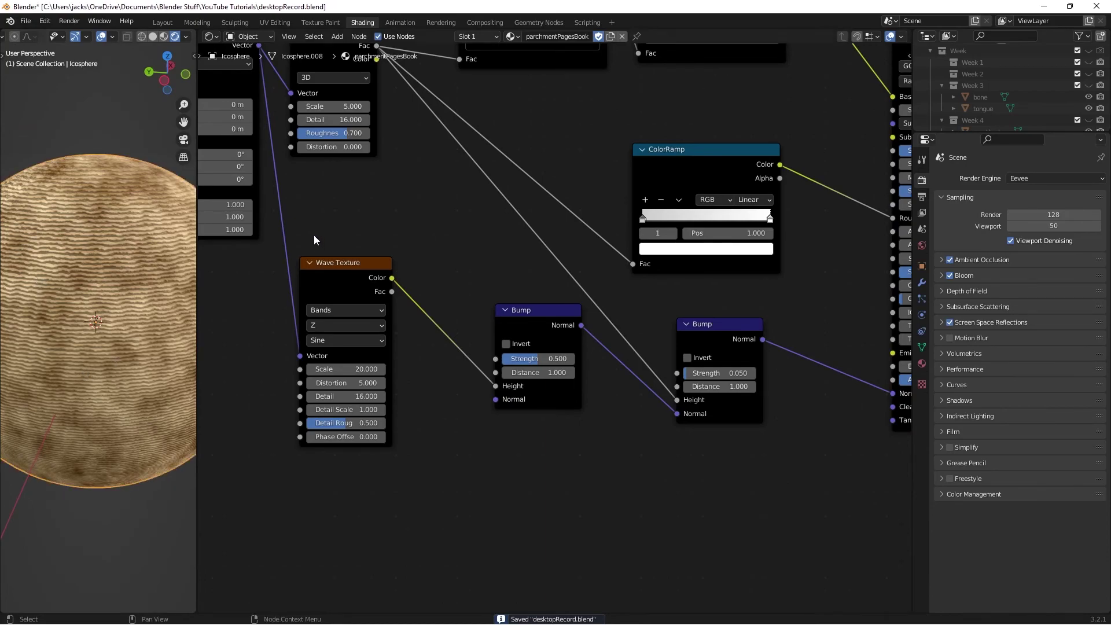
middle_click_drag(310, 231, 464, 217)
scroll(394, 249, "down", 1)
scroll(128, 287, "down", 2)
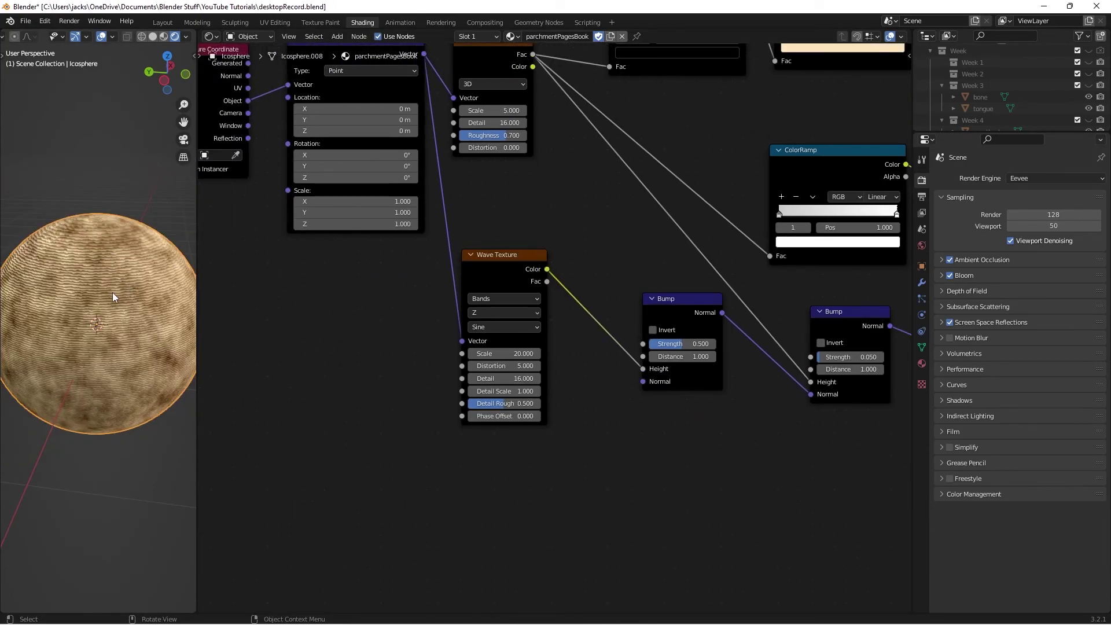
scroll(112, 293, "up", 3)
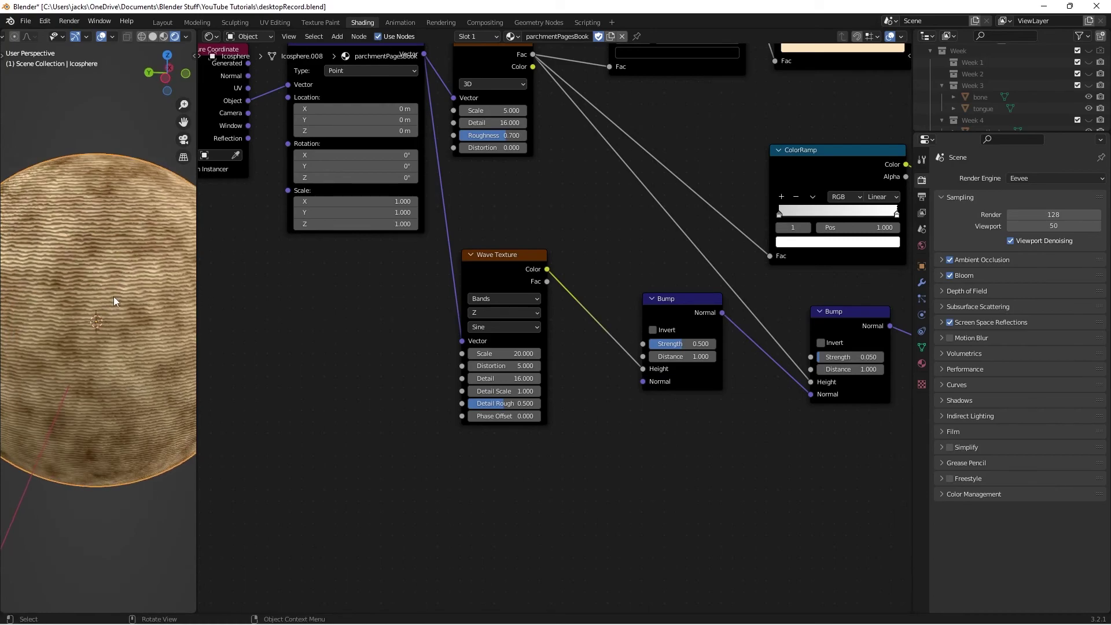
middle_click_drag(323, 265, 466, 382)
scroll(465, 379, "up", 3)
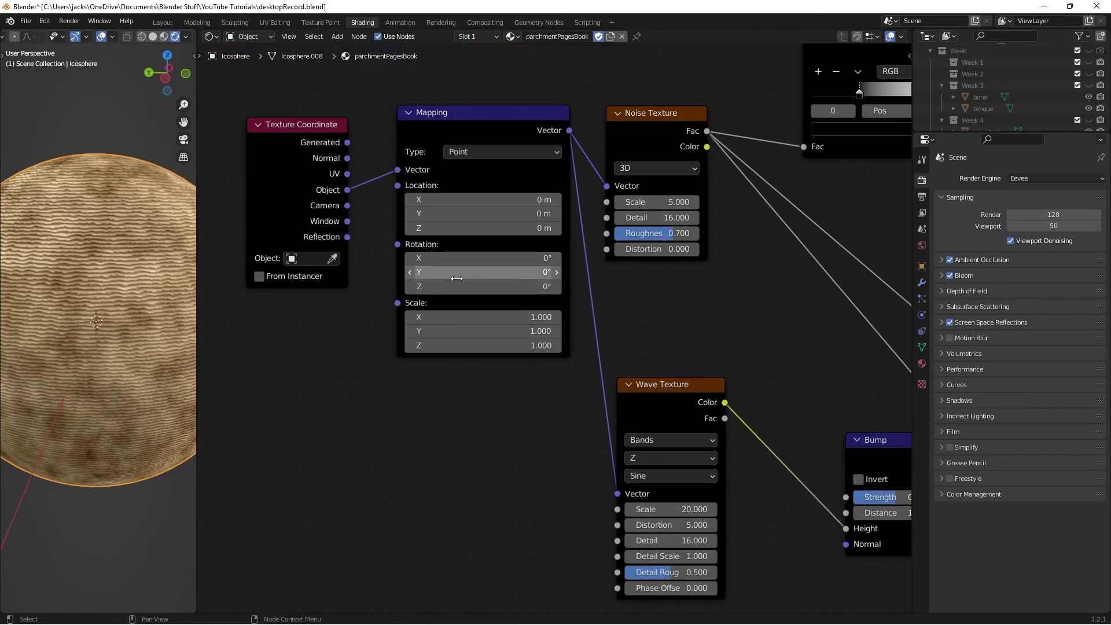
left_click(451, 265)
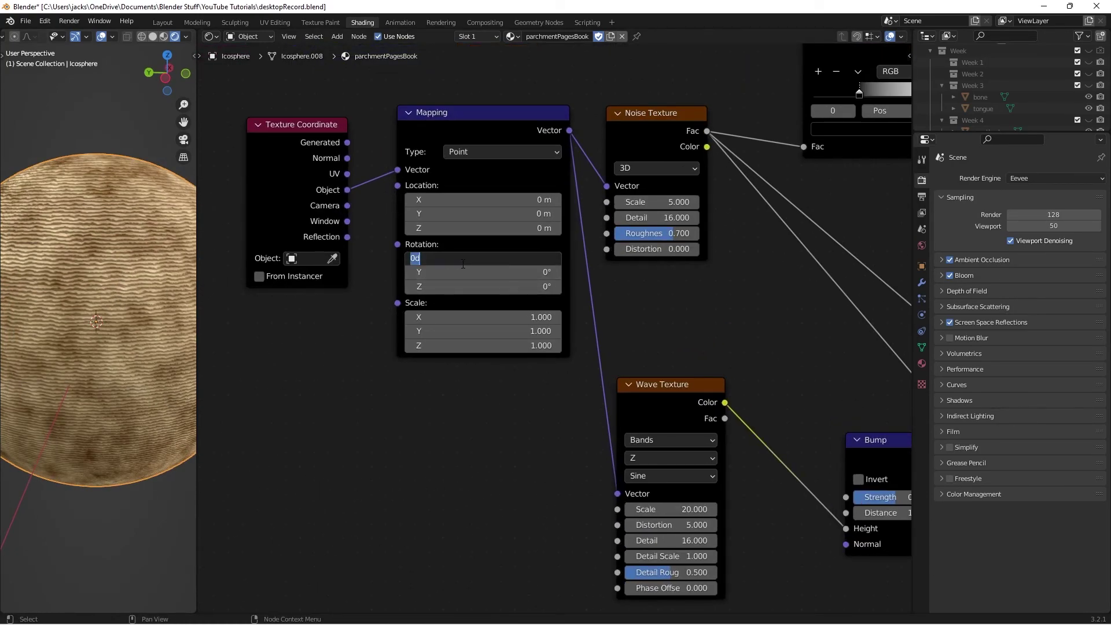
type("90")
key("Return")
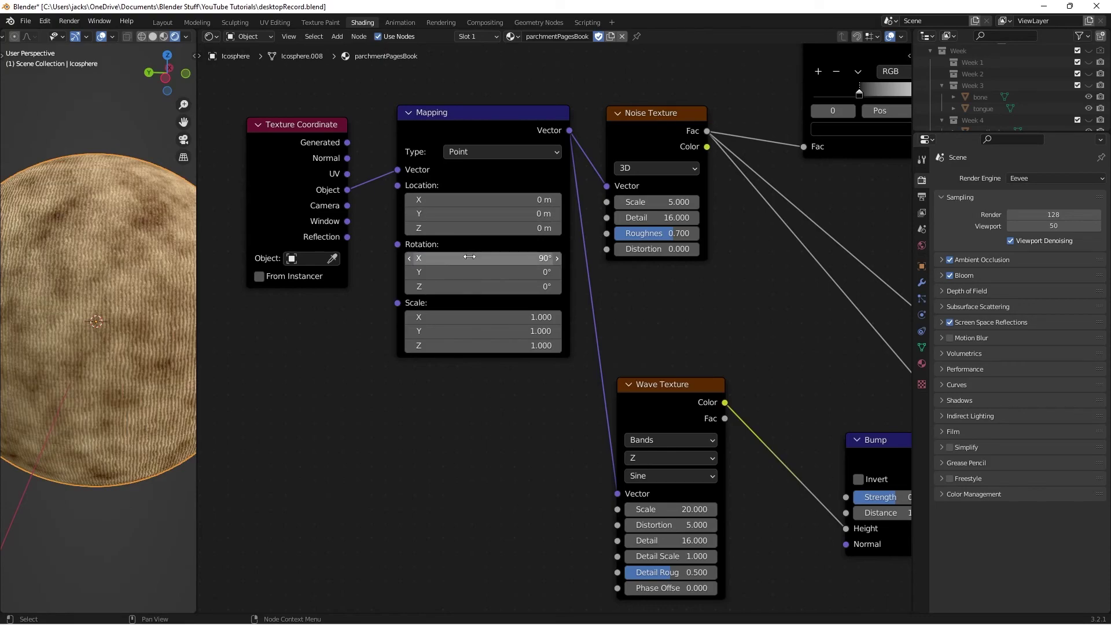
middle_click_drag(96, 254, 111, 412)
left_click(463, 259)
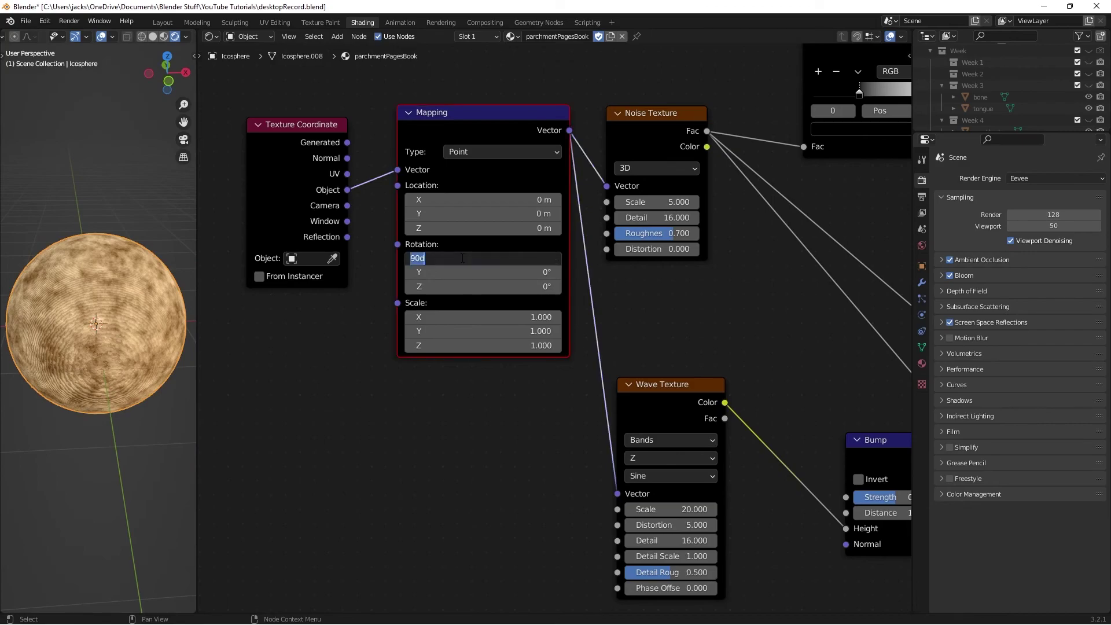
type("0")
key("Return")
left_click(474, 272)
type("90")
key("Return")
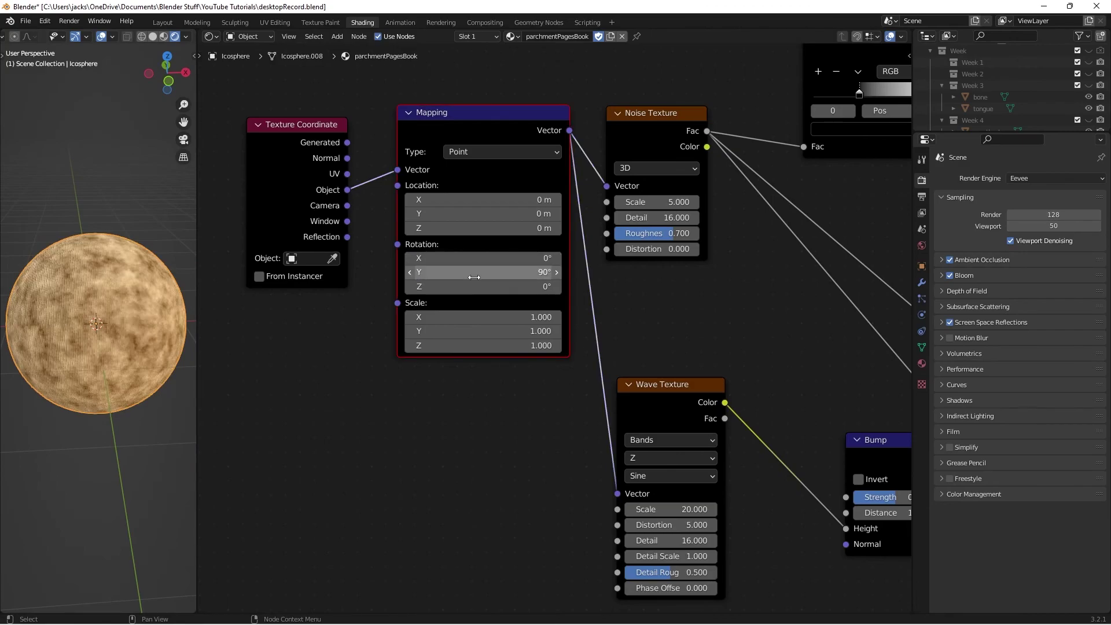
middle_click_drag(22, 352, 44, 315)
left_click(483, 272)
type("0")
key("Return")
scroll(40, 313, "down", 2)
Save desktopRecord.blend and pan the node tree to show the Principled BSDF node
key("ctrl")
key("ctrl+s")
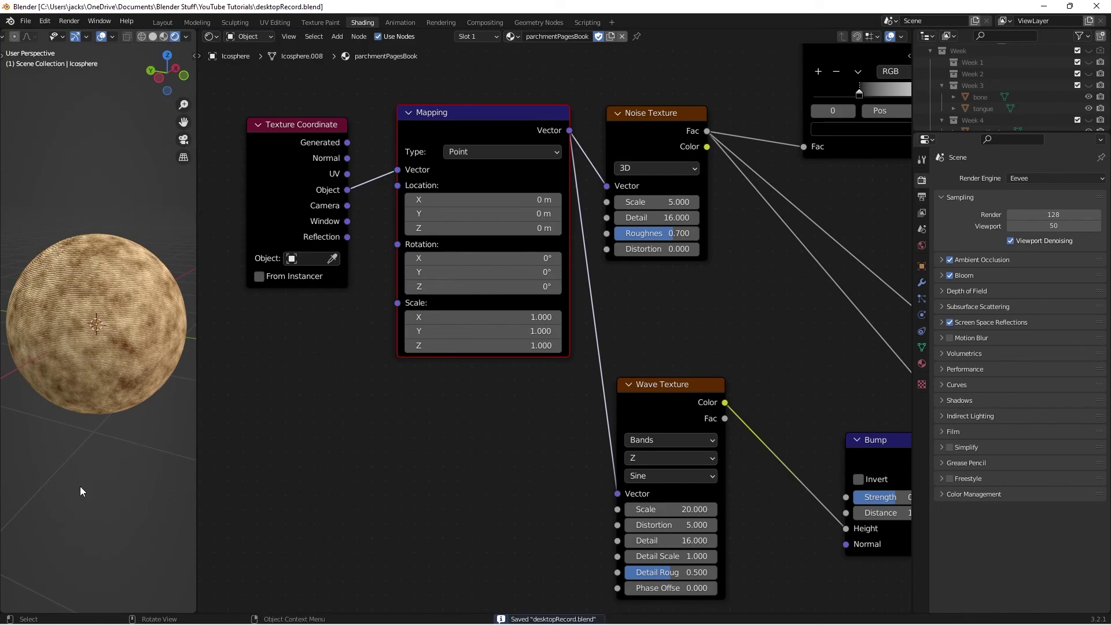
scroll(504, 400, "down", 4)
left_click(753, 300)
middle_click_drag(754, 300, 542, 354)
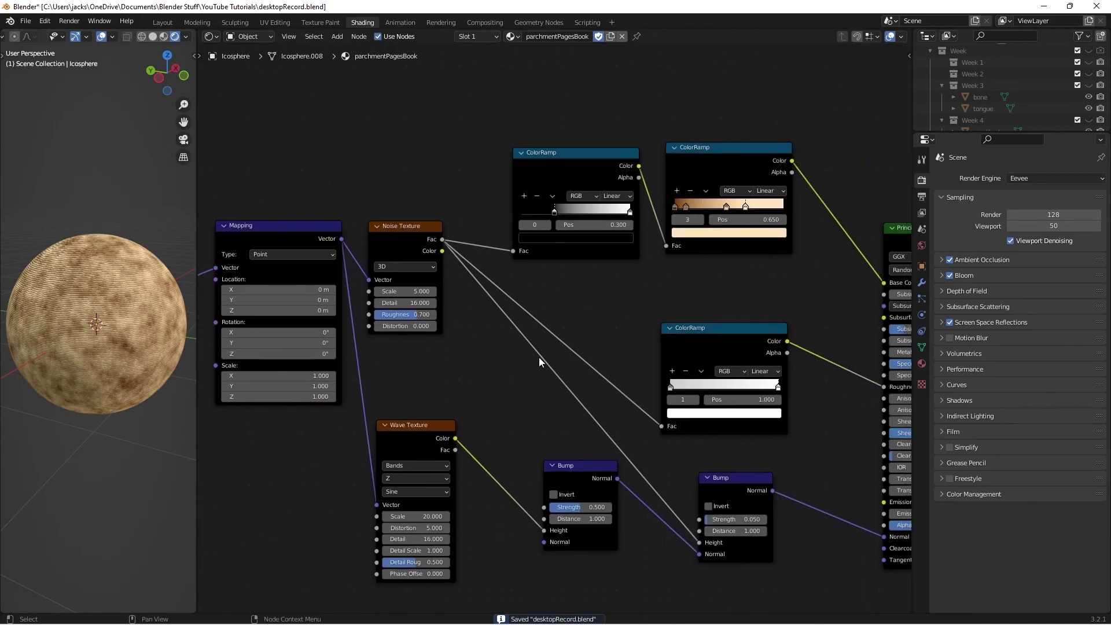
middle_click_drag(636, 329, 527, 253)
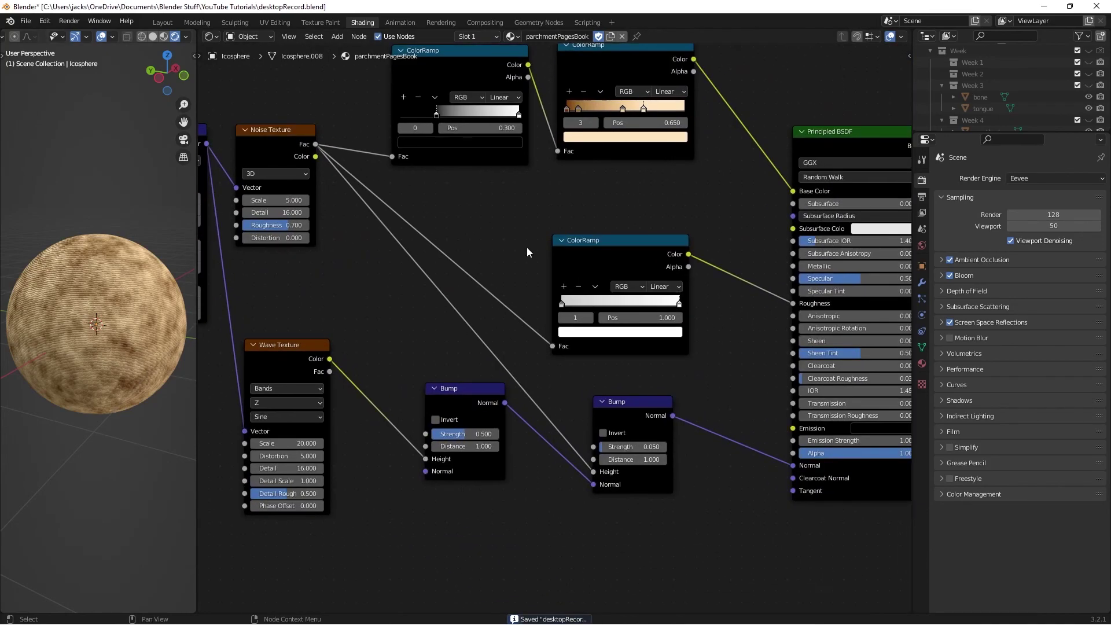